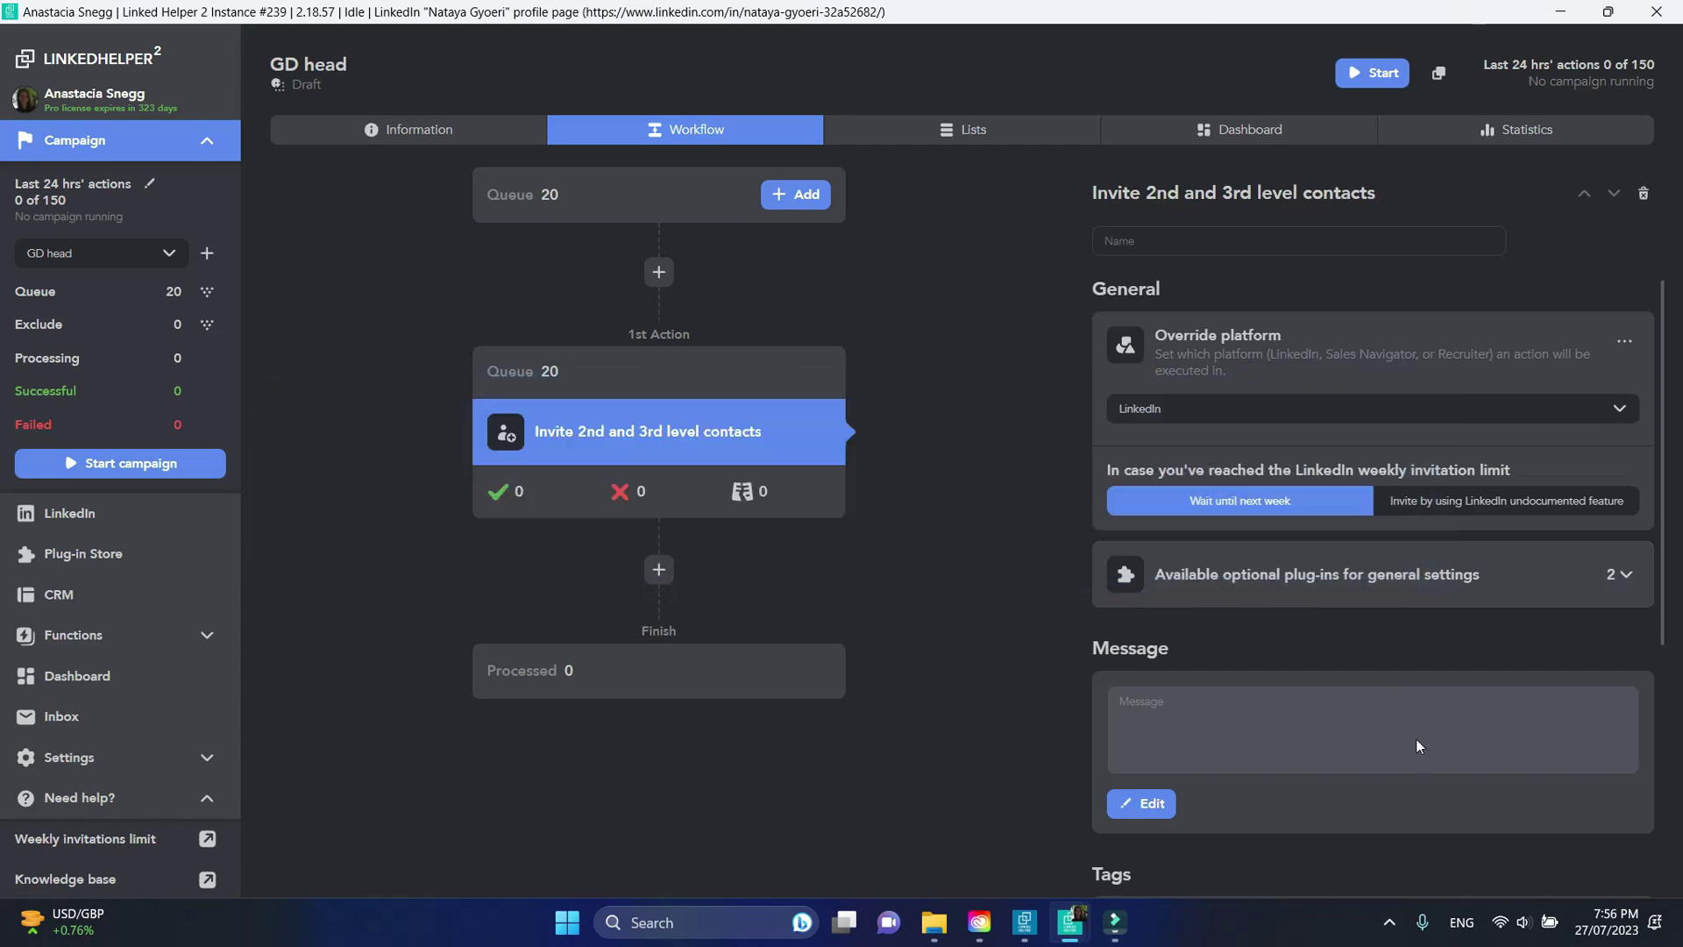
# Step: Open the invite action's empty Message box in the template editor and start editing it
pyautogui.click(1417, 739)
pyautogui.click(1166, 241)
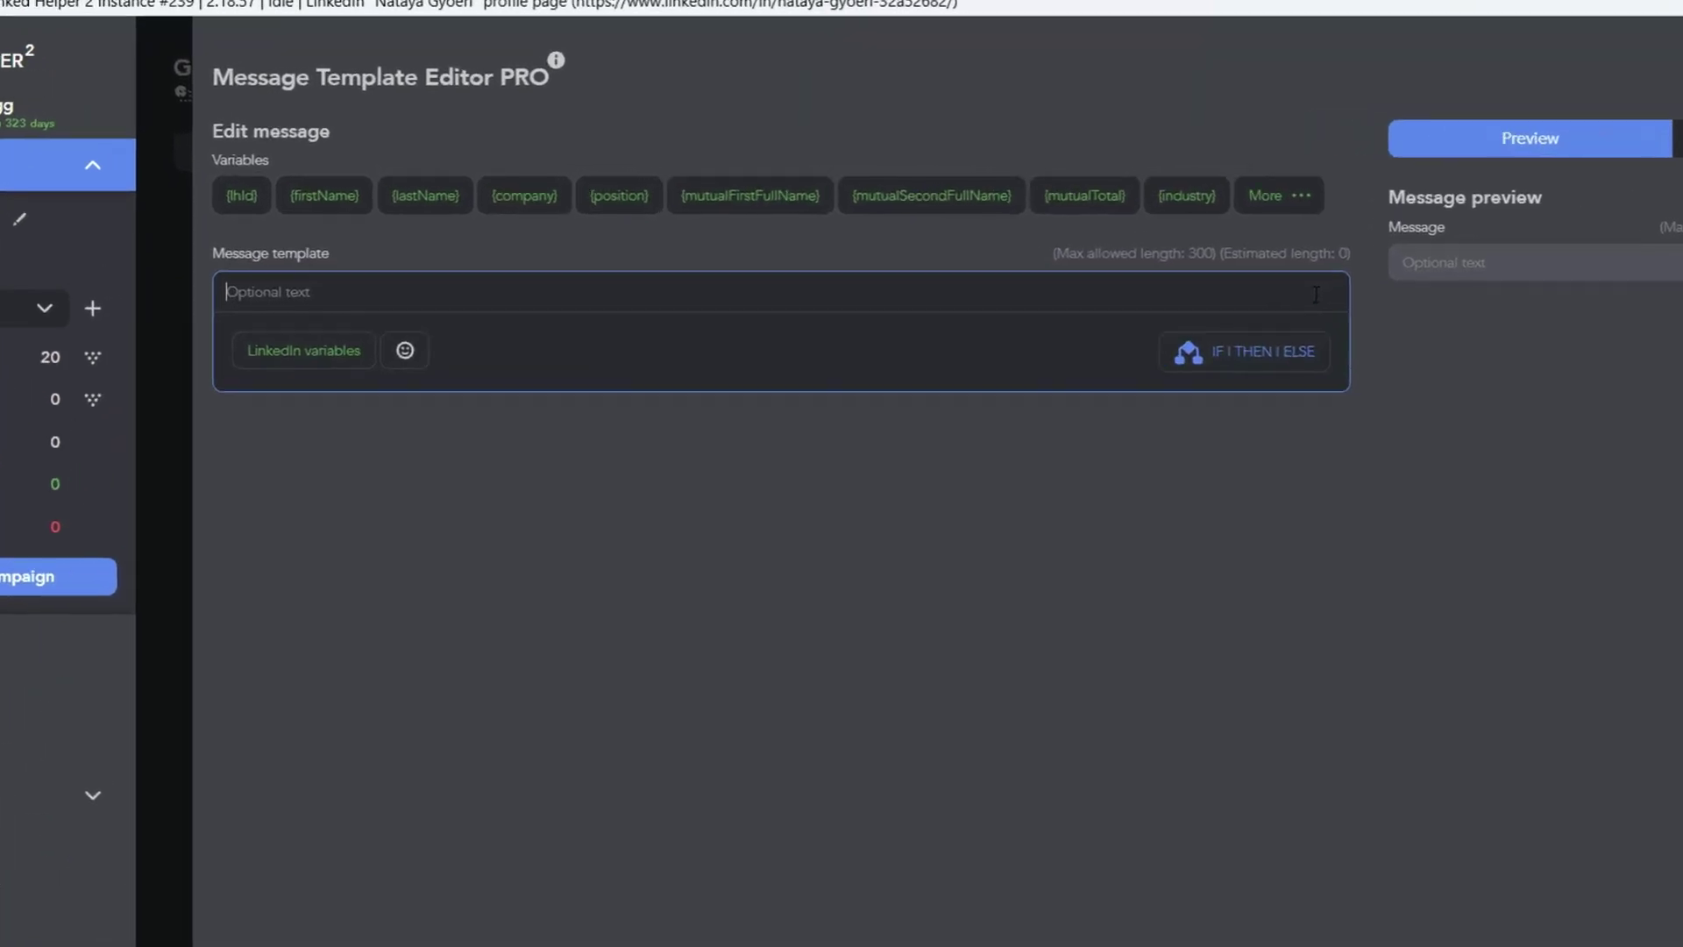
pyautogui.write('Hello')
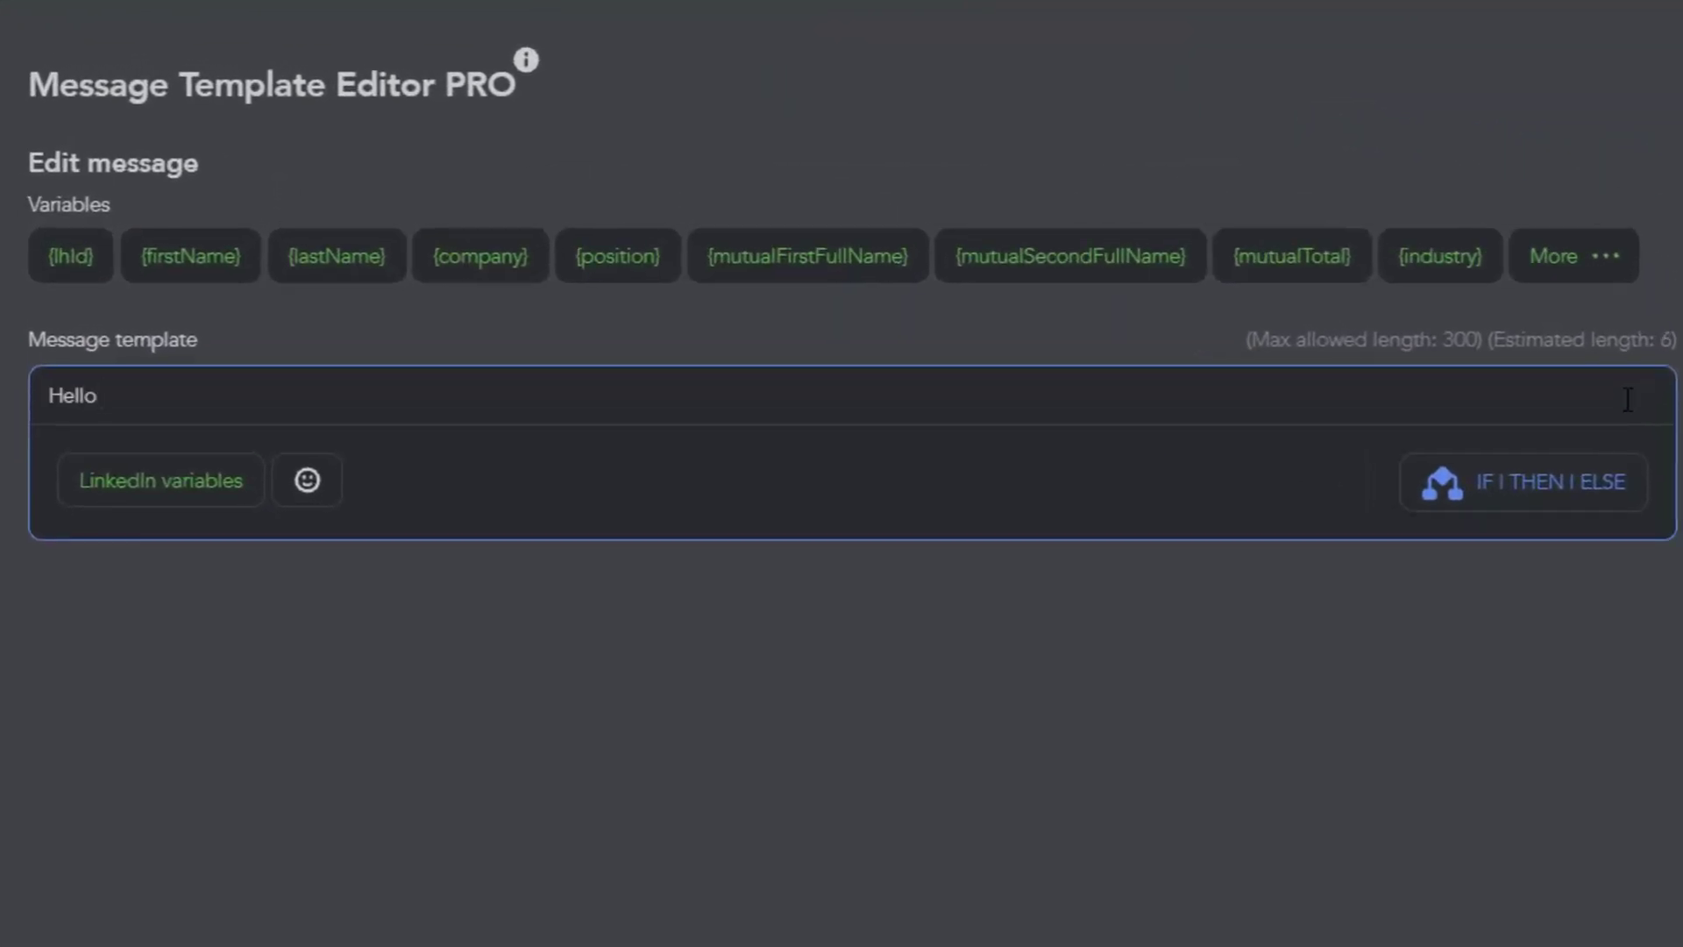
# Step: Write 'Hello {firstName}.' and, on a new line, 'How are things going at {company}?'
pyautogui.click(190, 256)
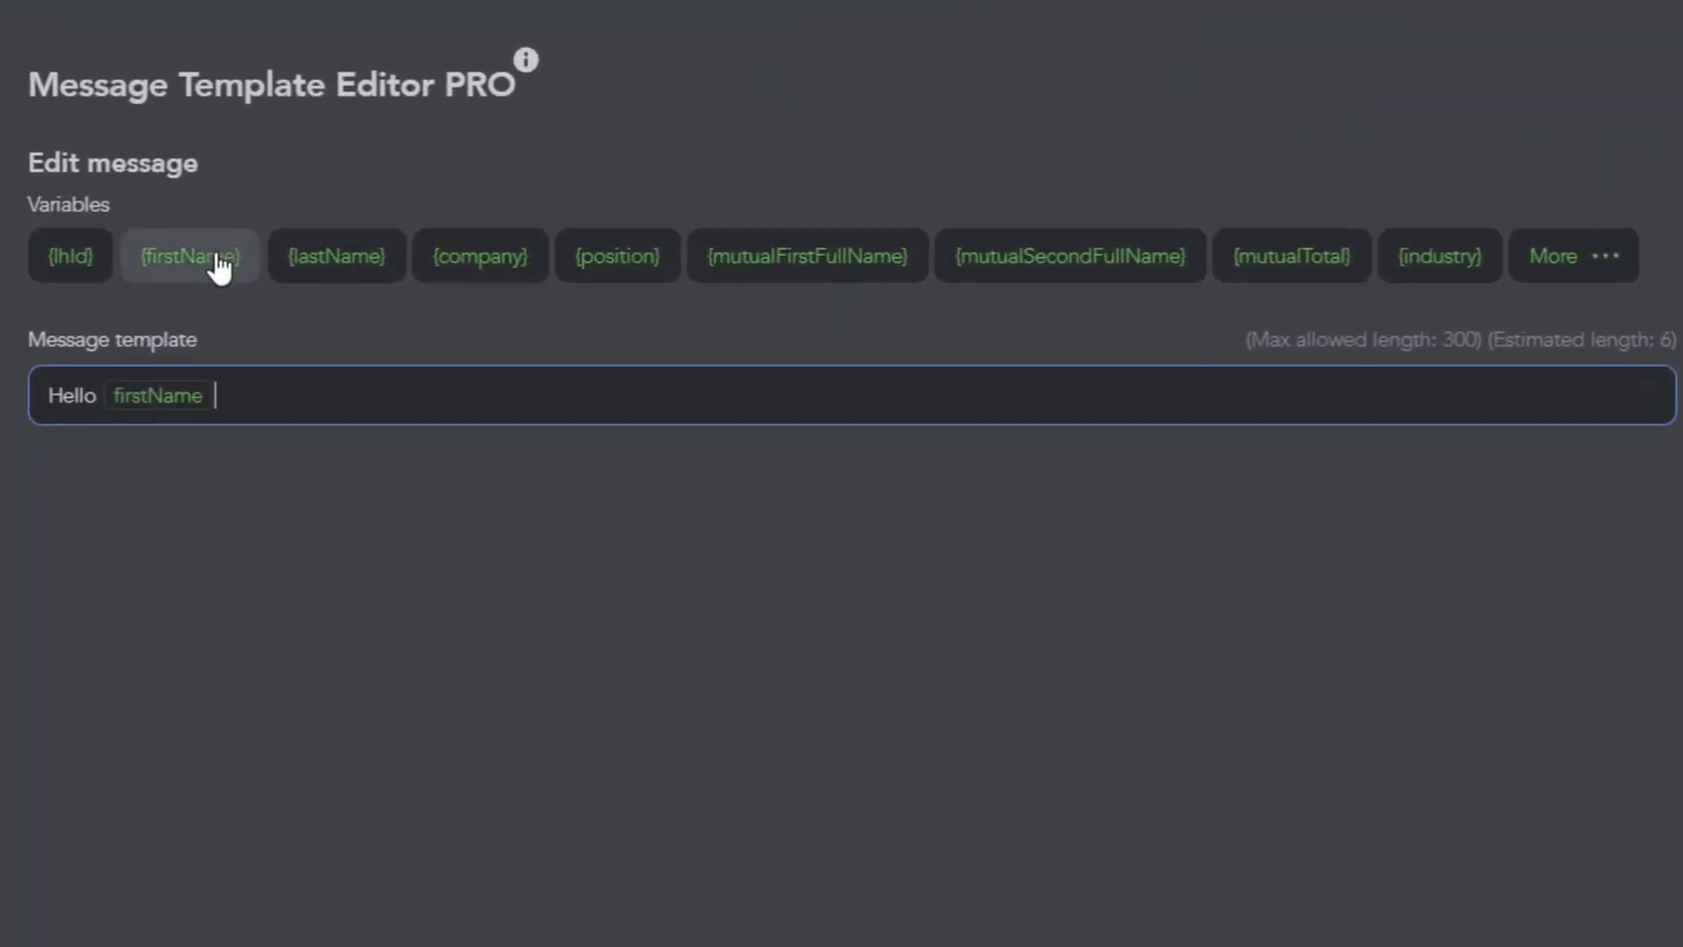
pyautogui.write('.')
pyautogui.press('Return')
pyautogui.write('How are ')
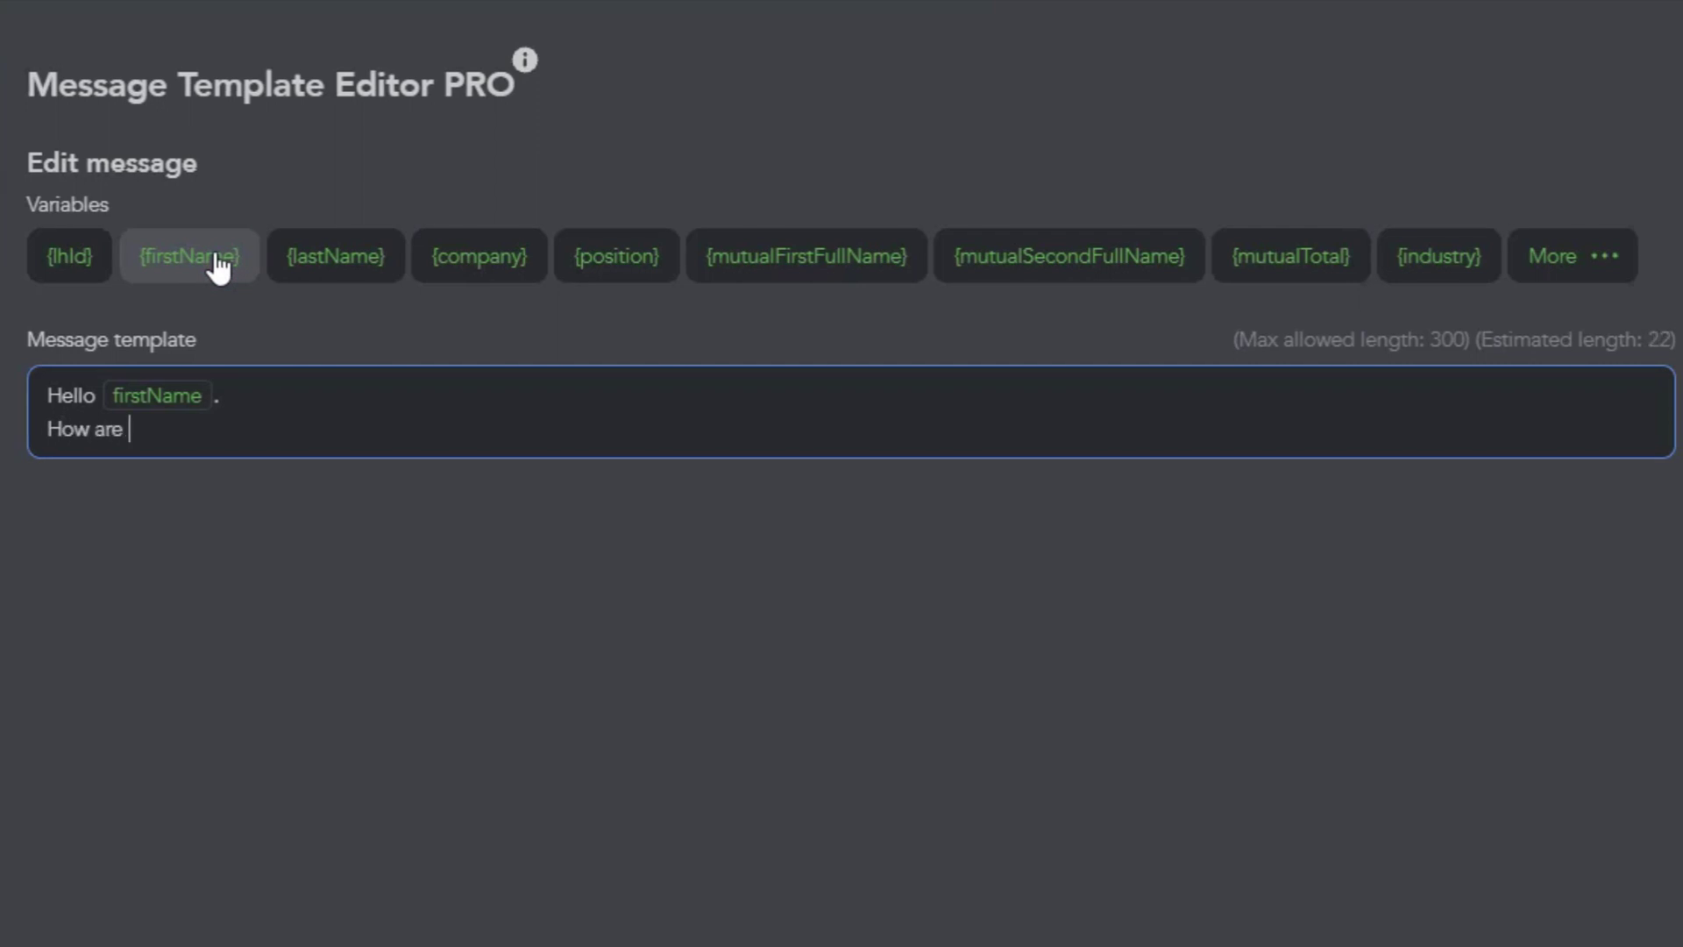
pyautogui.write('things going at')
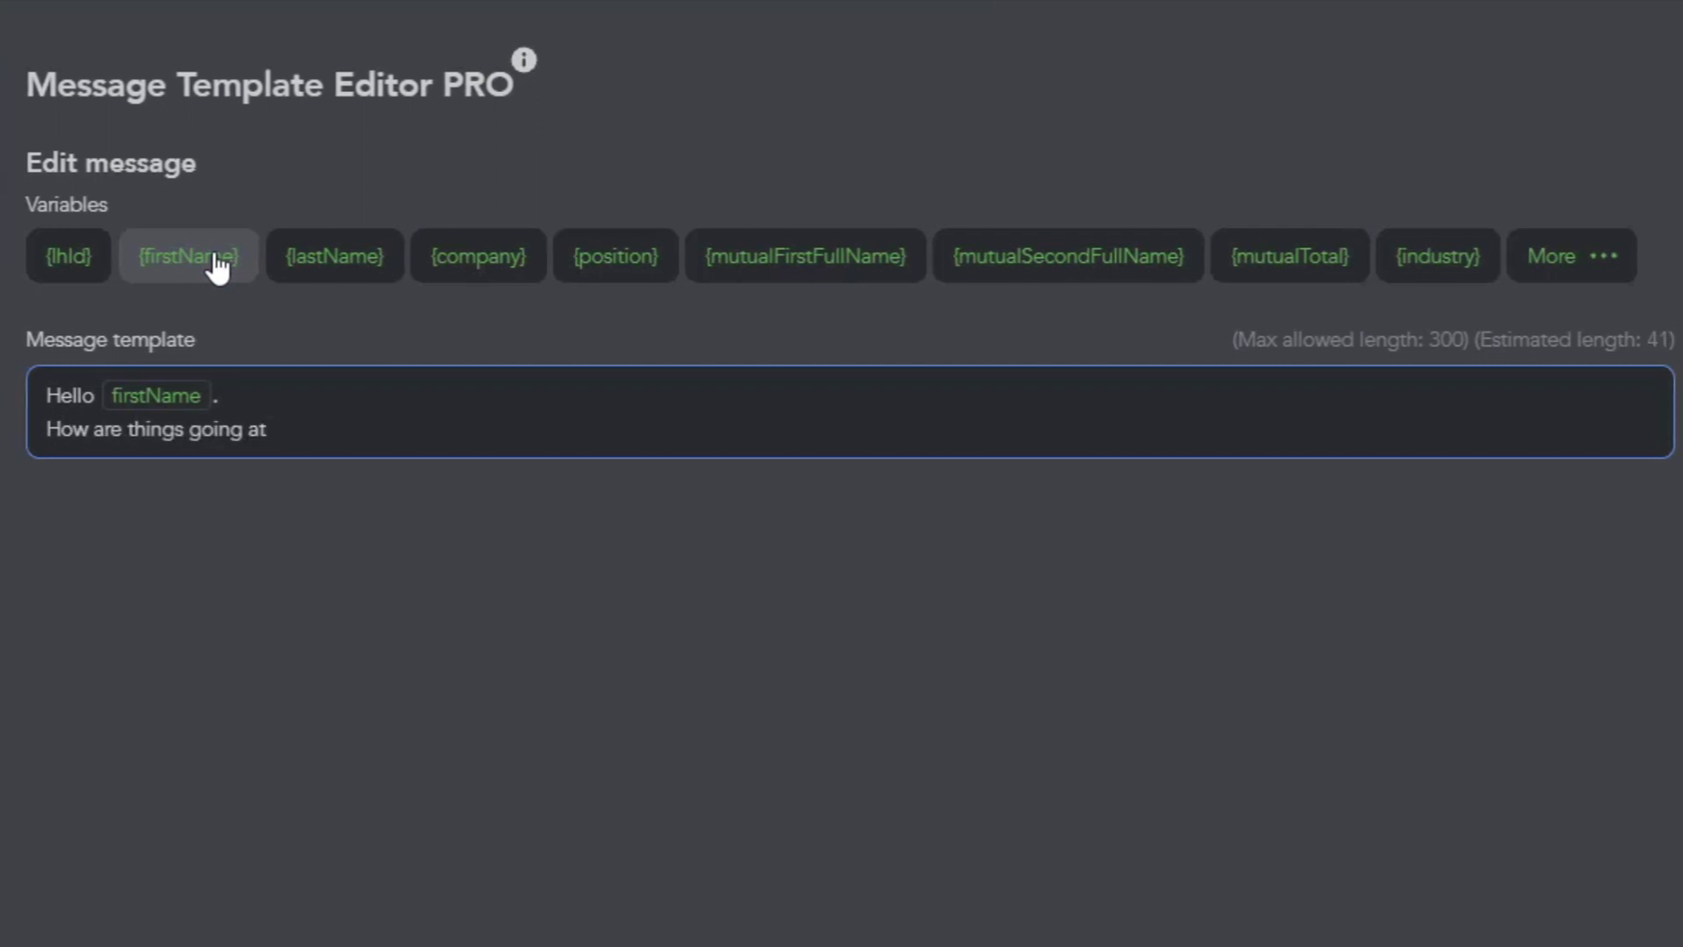
pyautogui.click(477, 256)
pyautogui.write('?')
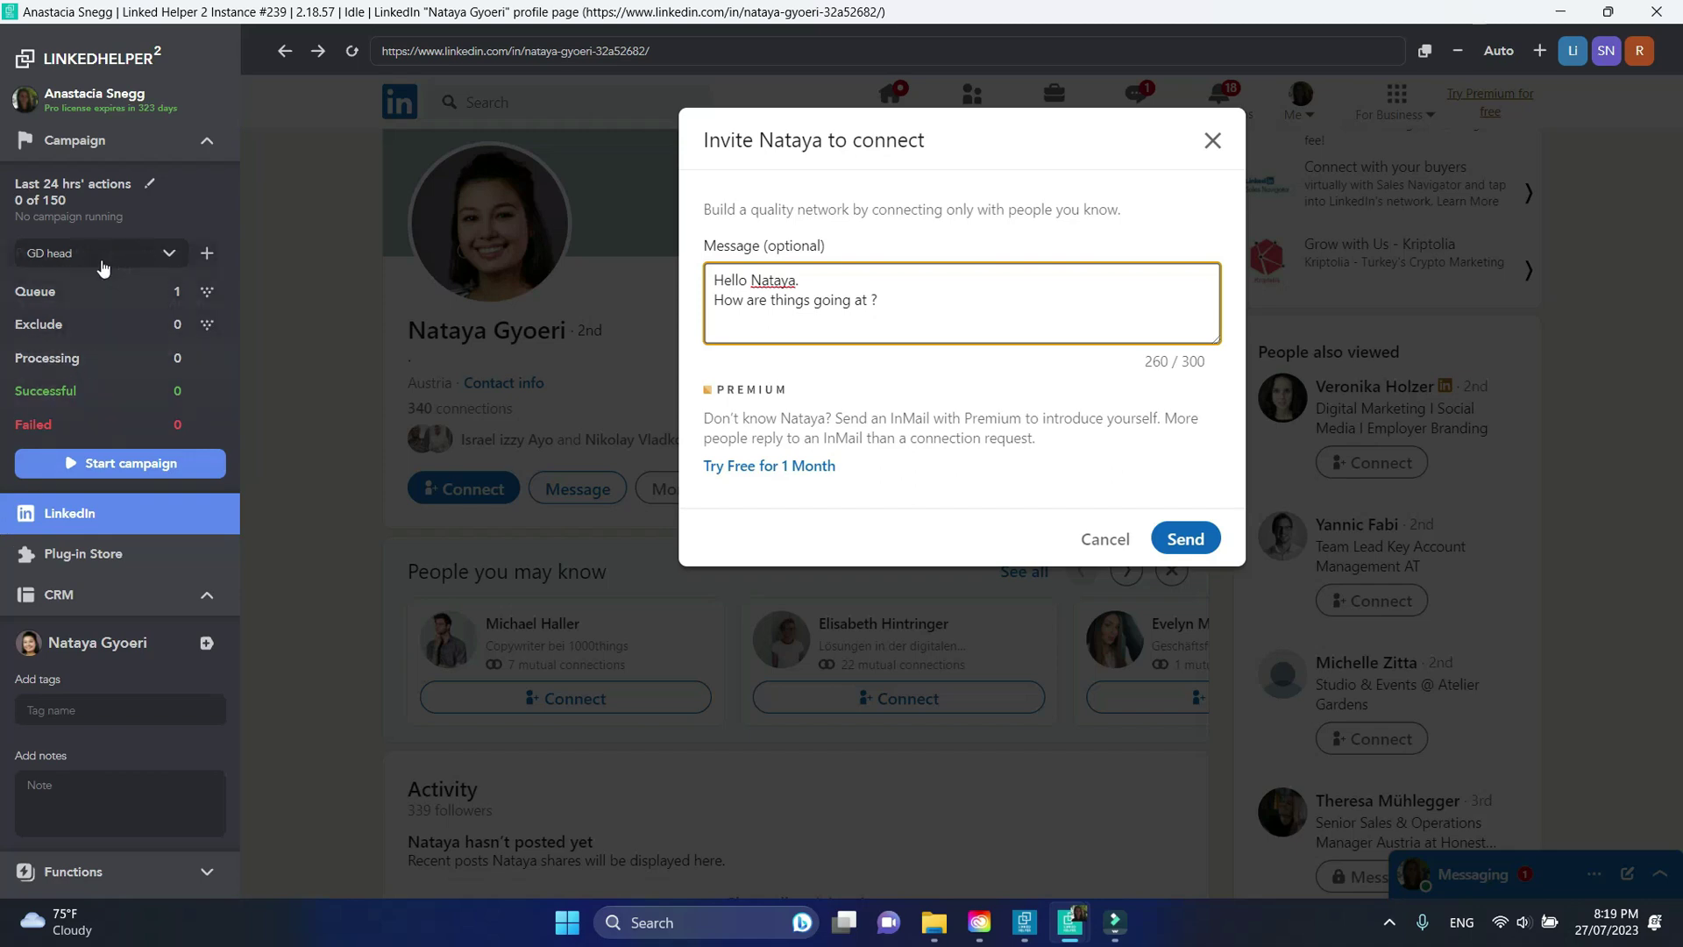
# Step: Reopen the invite message from the campaign workflow and check that IF-THEN-ELSE is installed
pyautogui.click(121, 143)
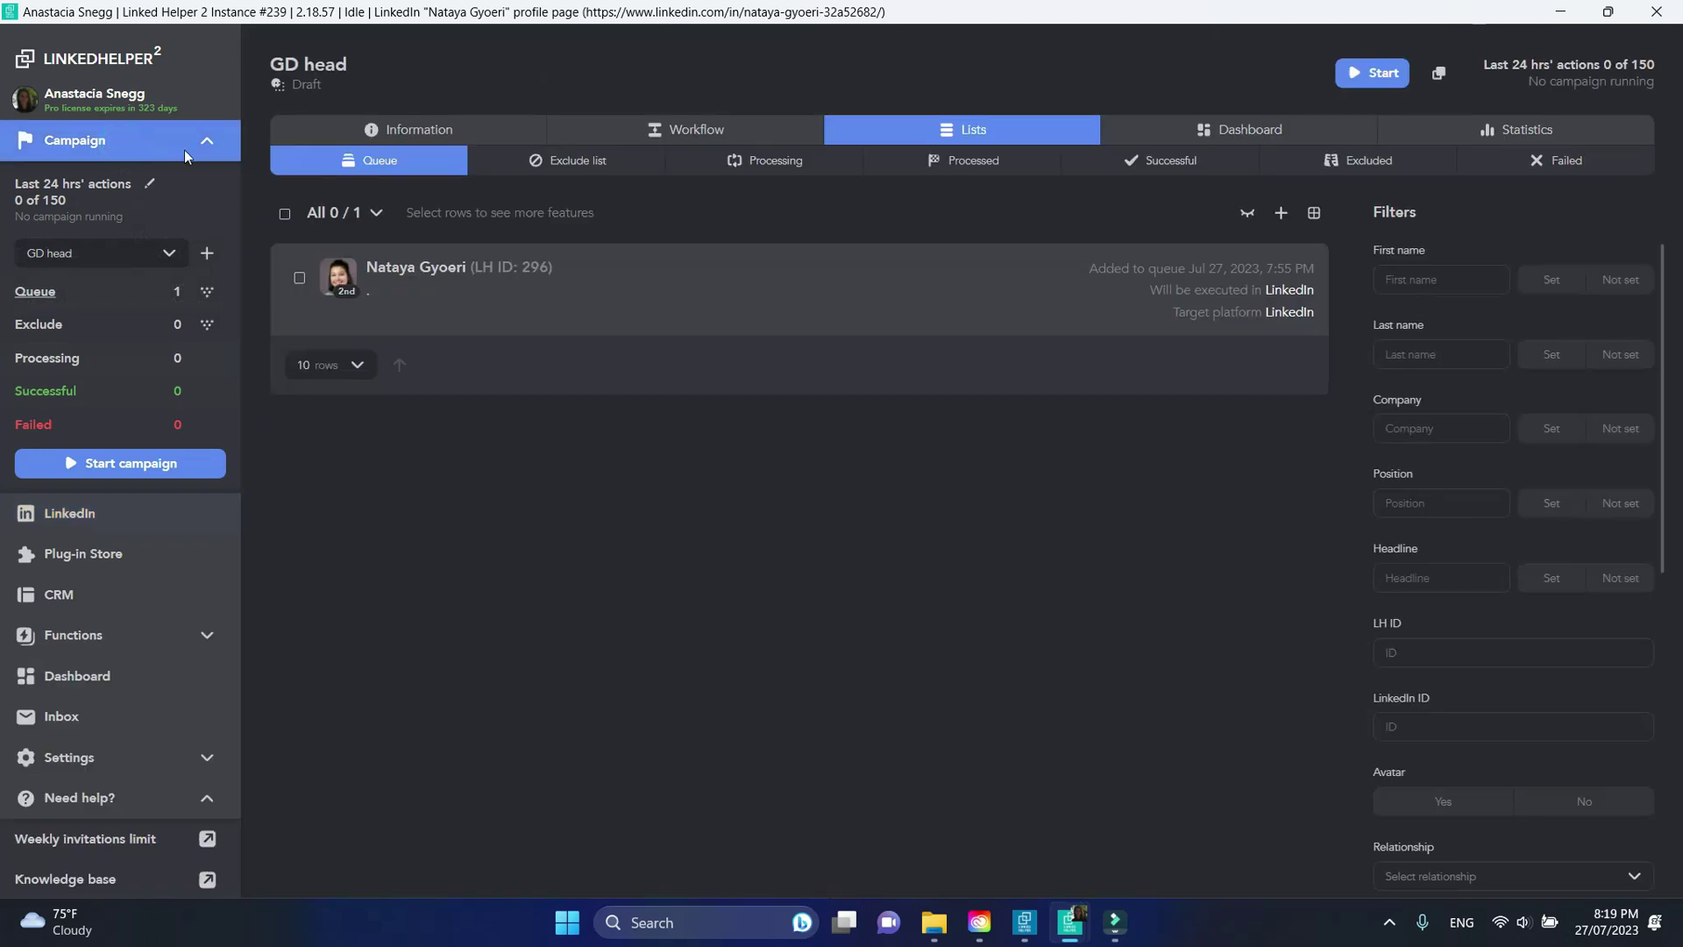
pyautogui.click(591, 128)
pyautogui.click(1419, 686)
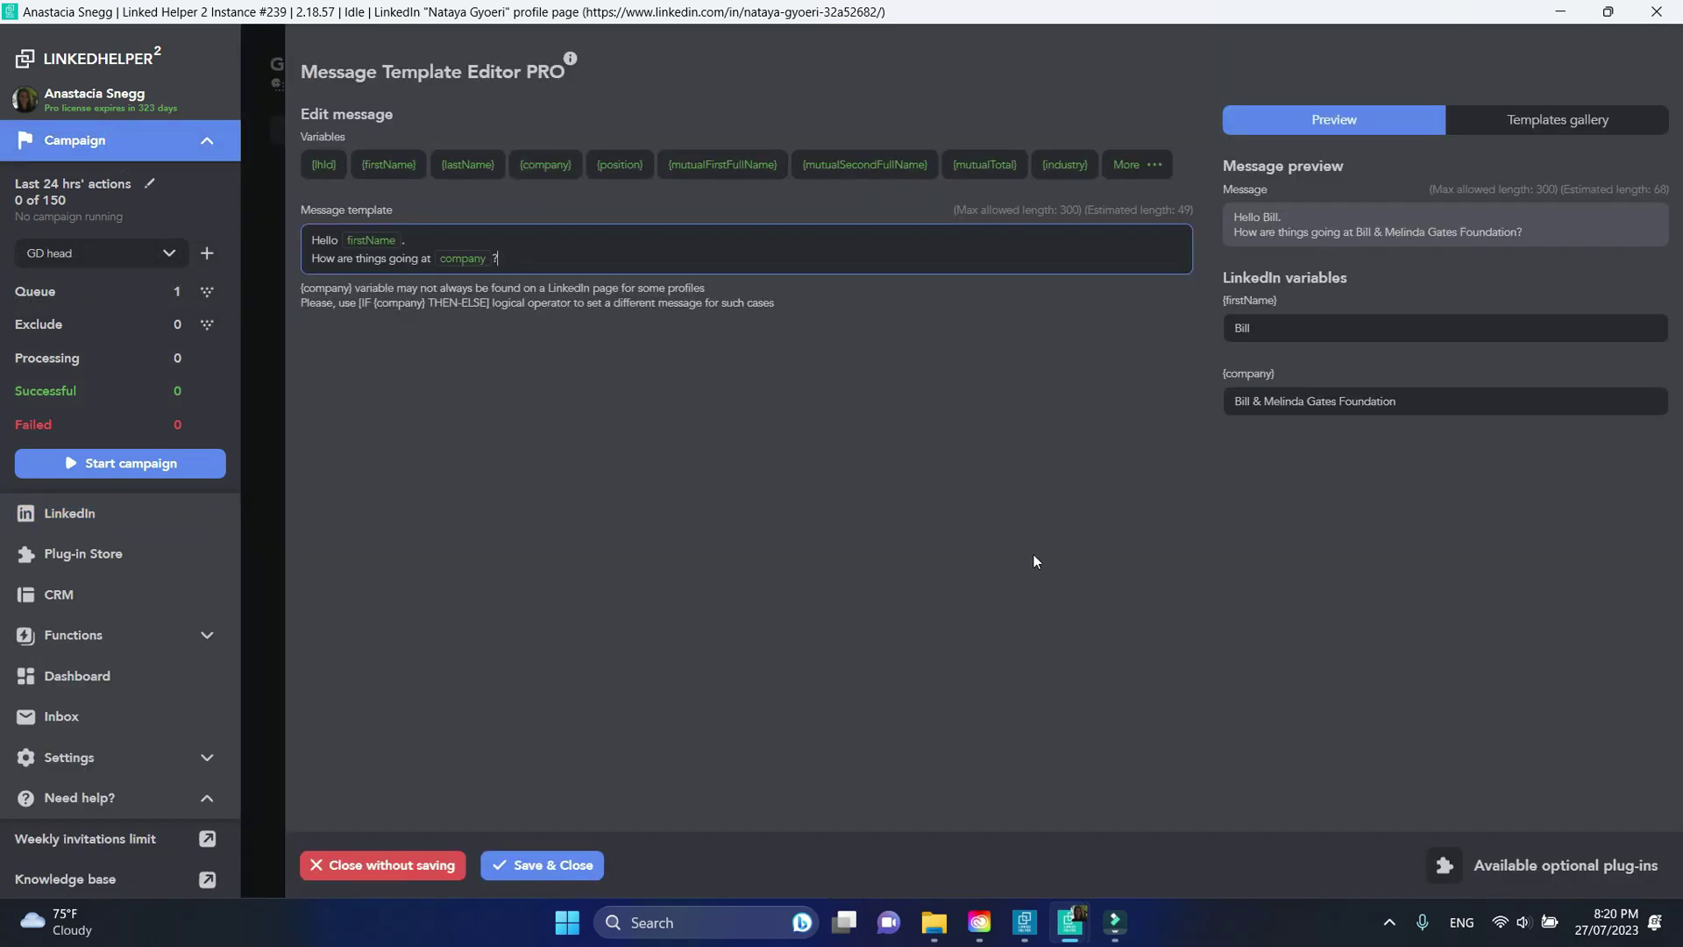
pyautogui.click(1140, 242)
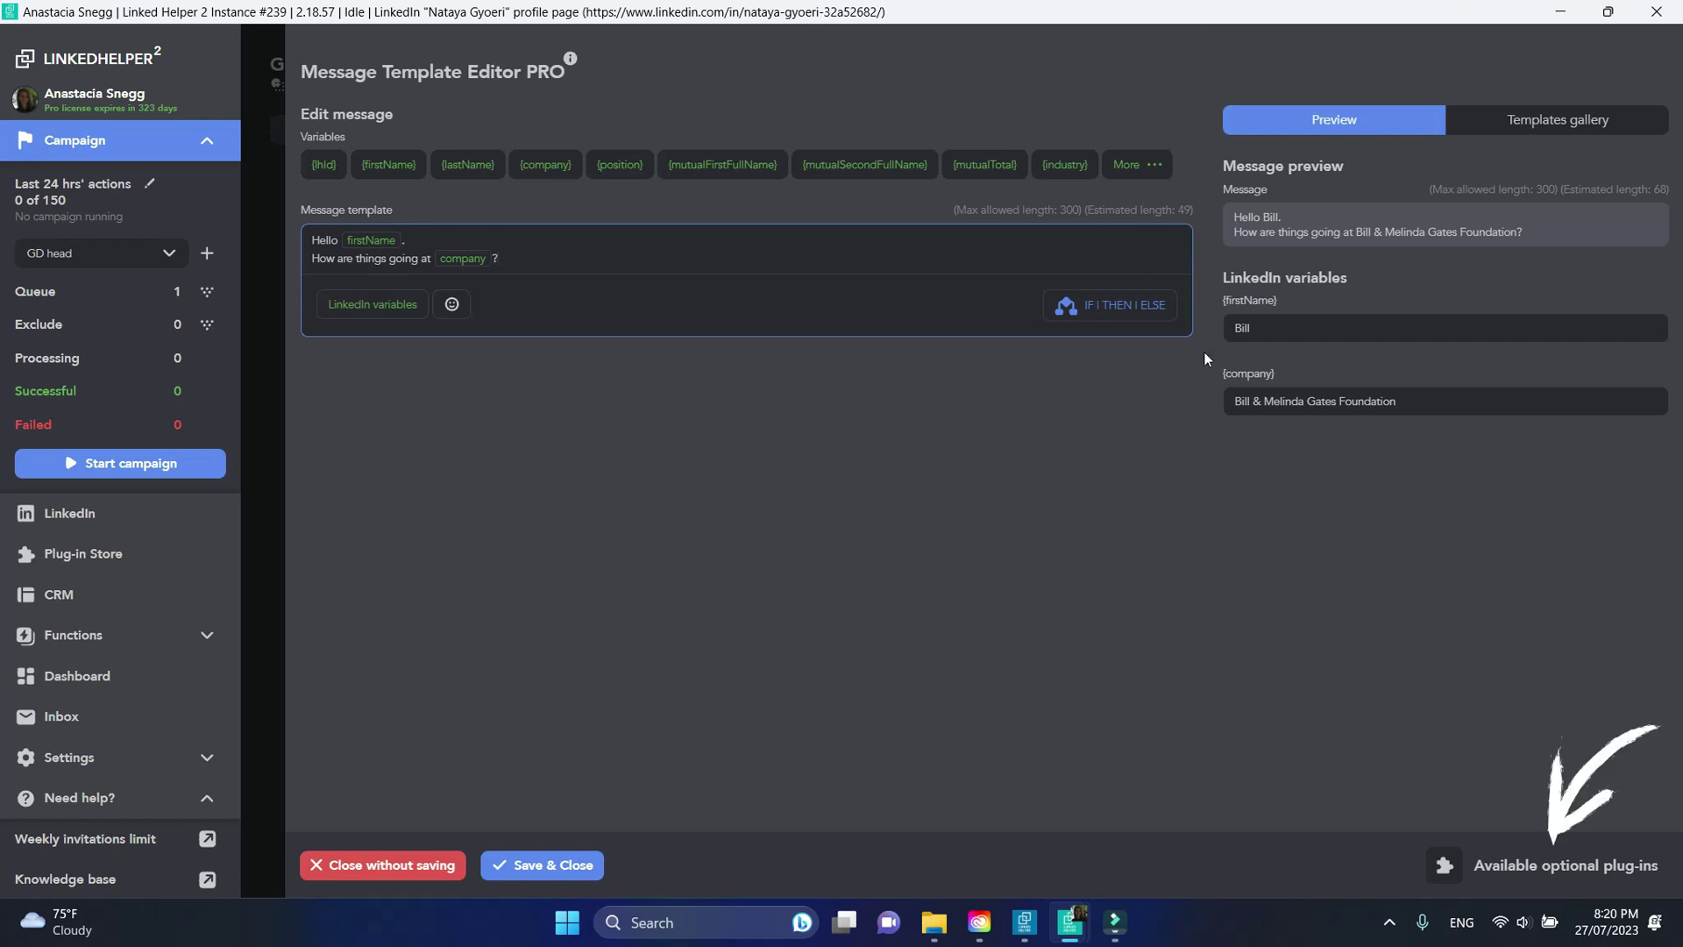
pyautogui.click(1506, 864)
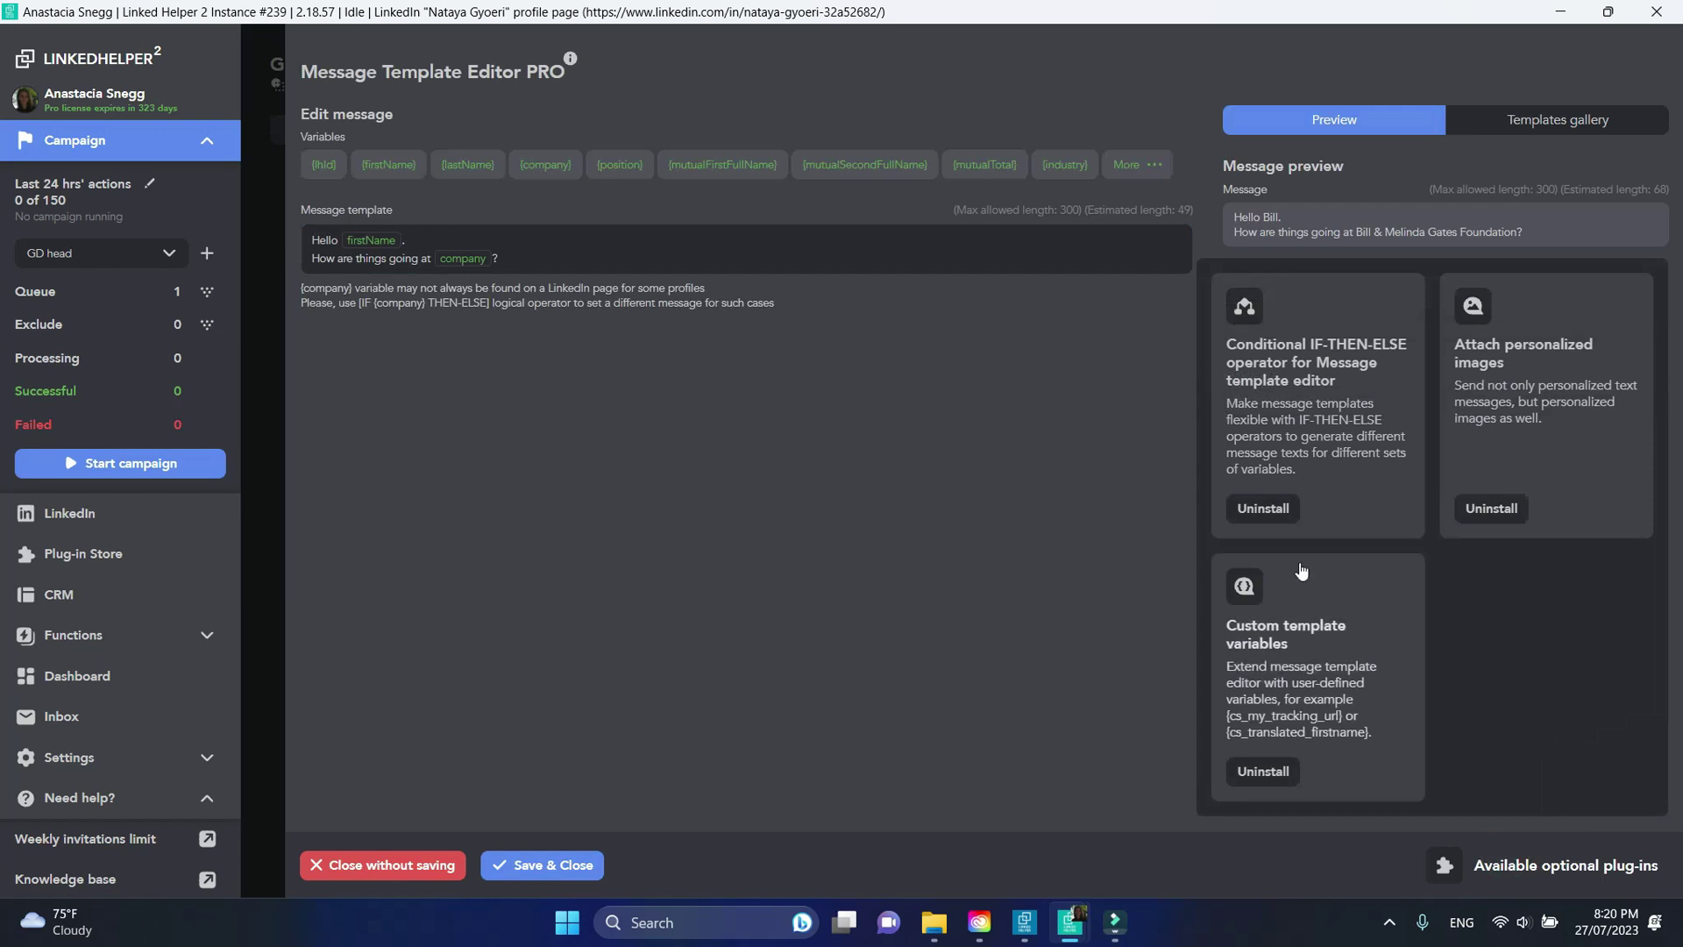
pyautogui.click(1053, 283)
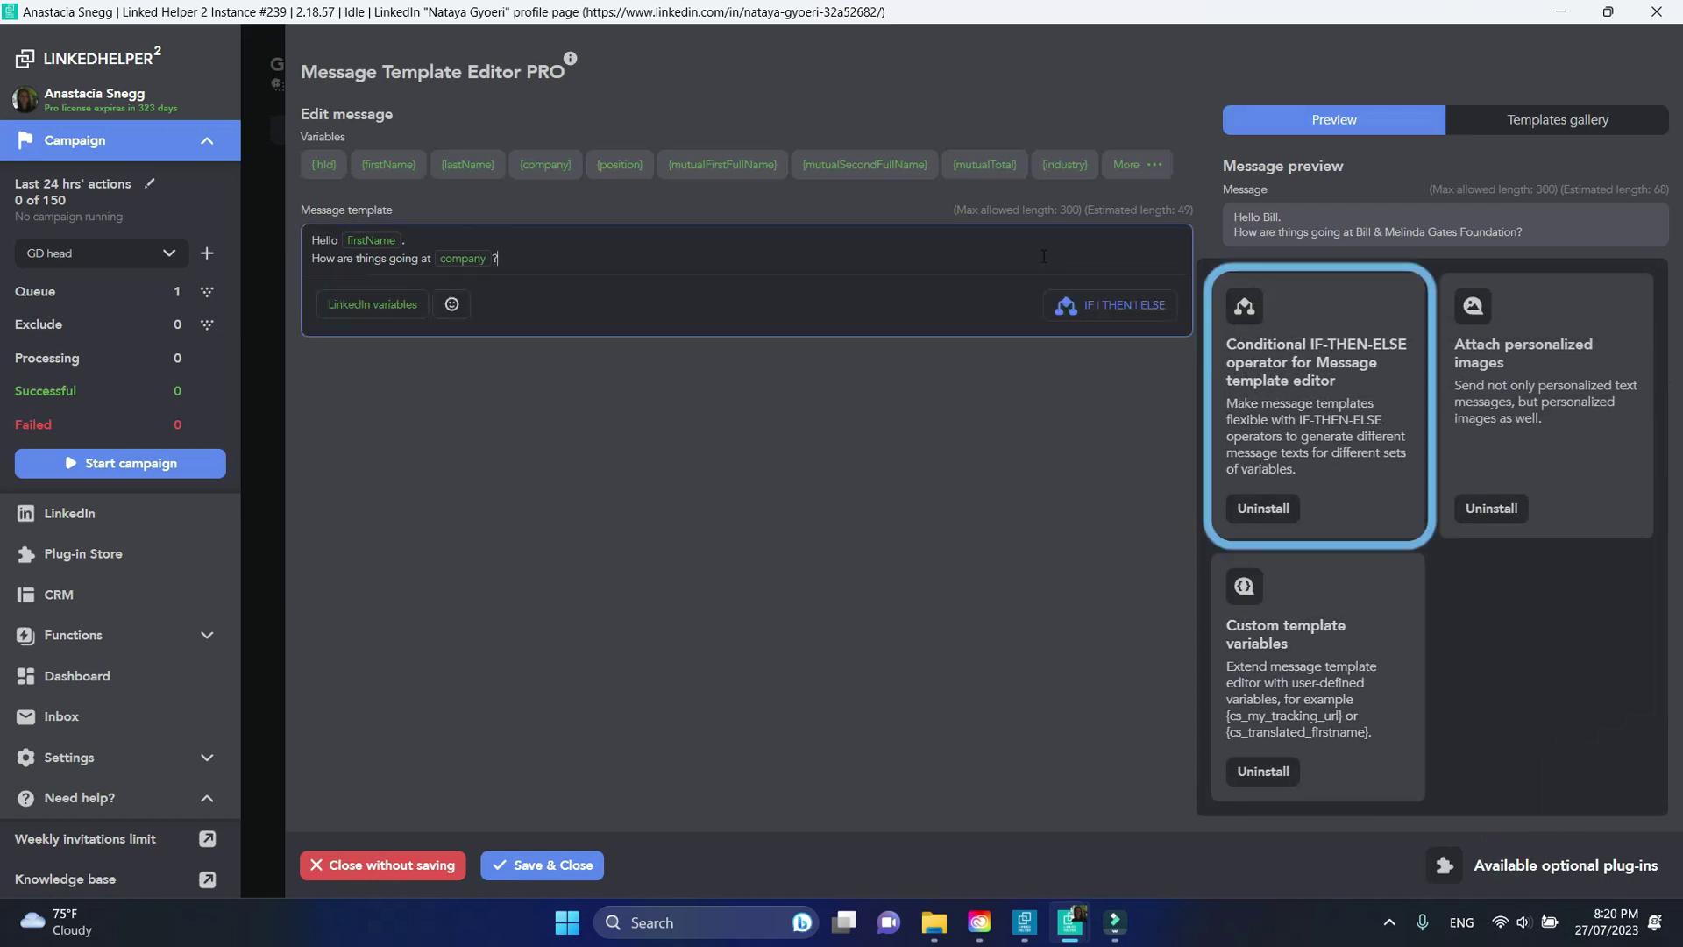
# Step: Delete the 'How are things going at {company}?' line from the template
pyautogui.click(1044, 257)
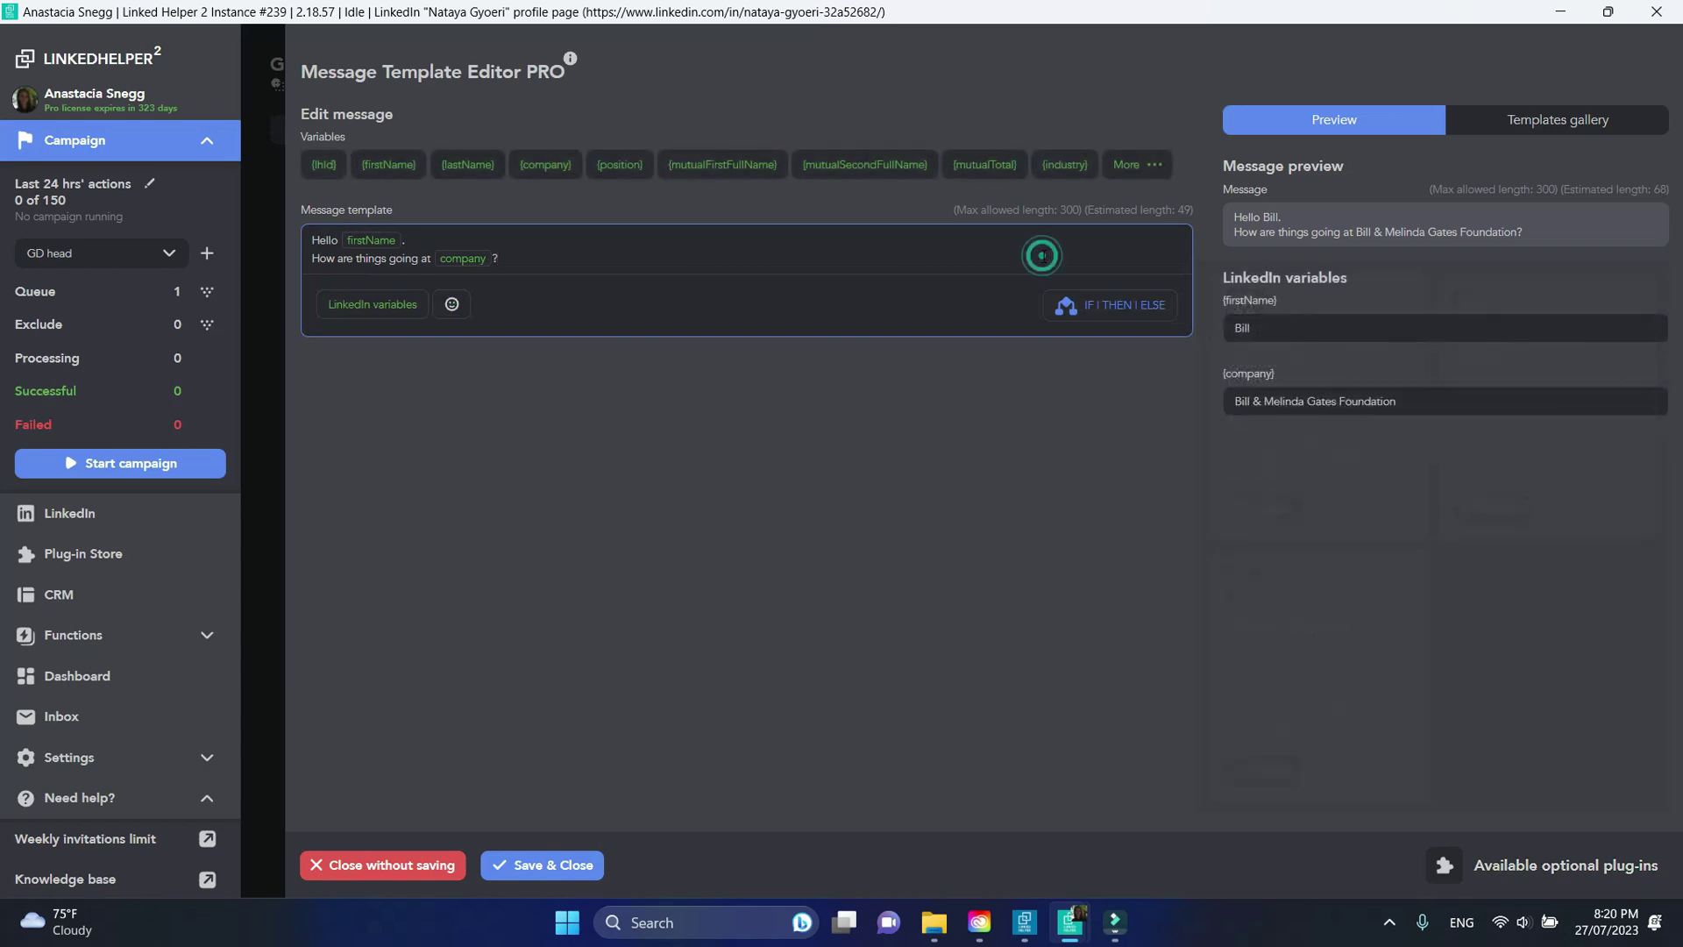
pyautogui.moveTo(527, 258); pyautogui.dragTo(313, 264)
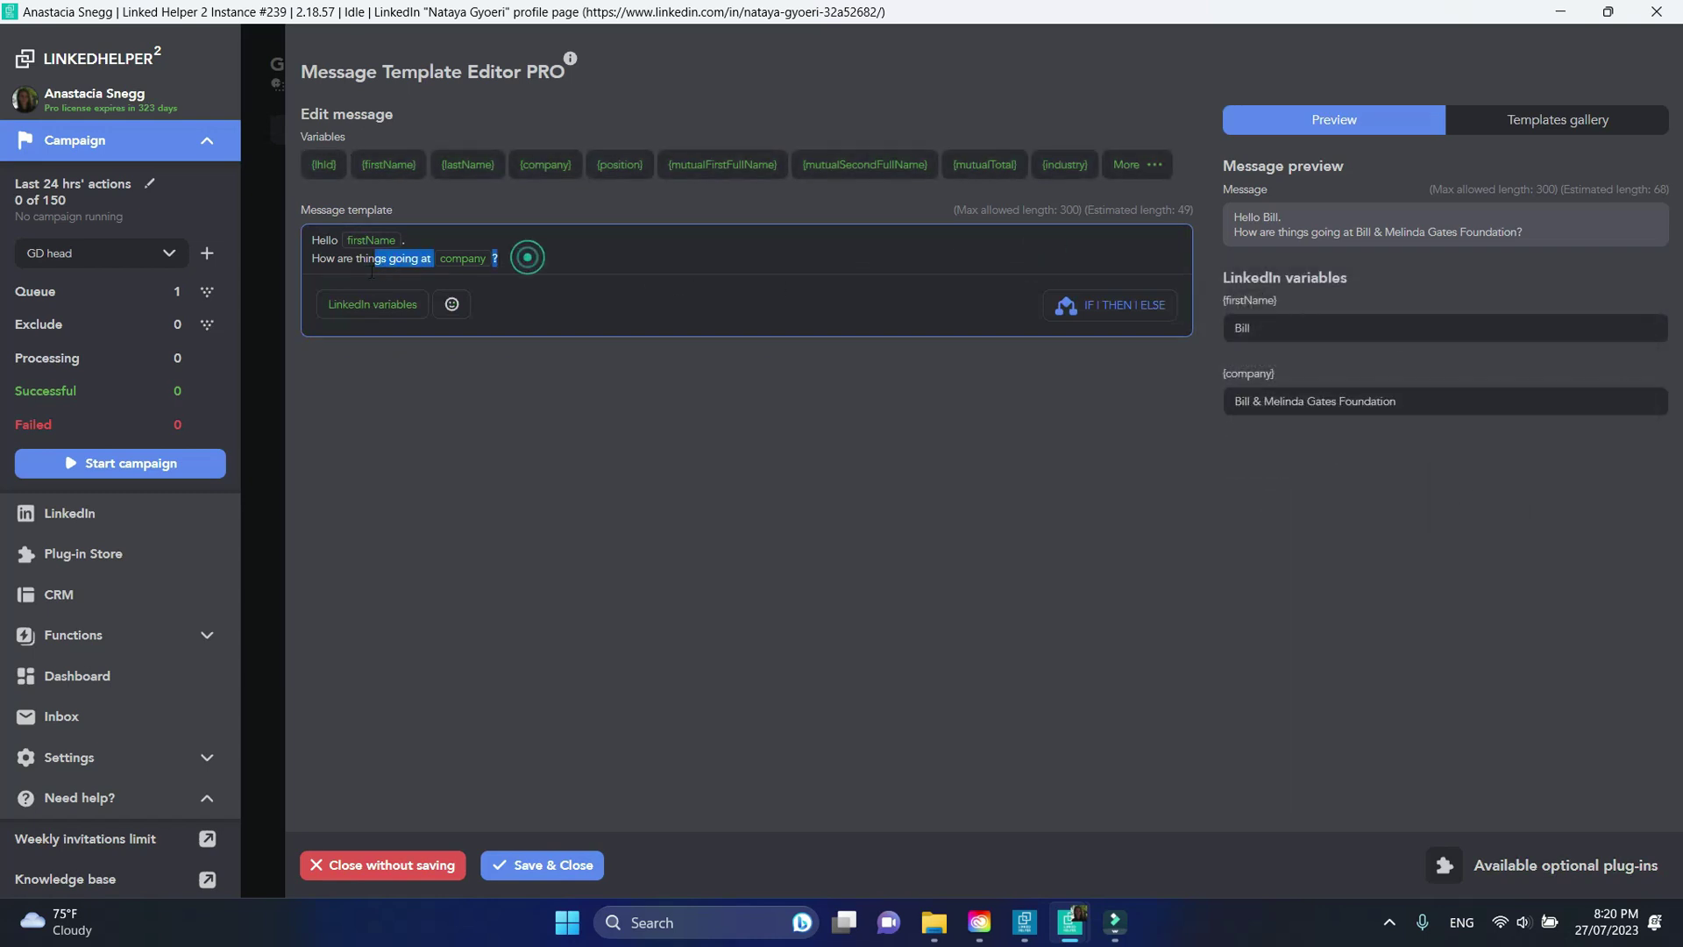
pyautogui.press('BackSpace')
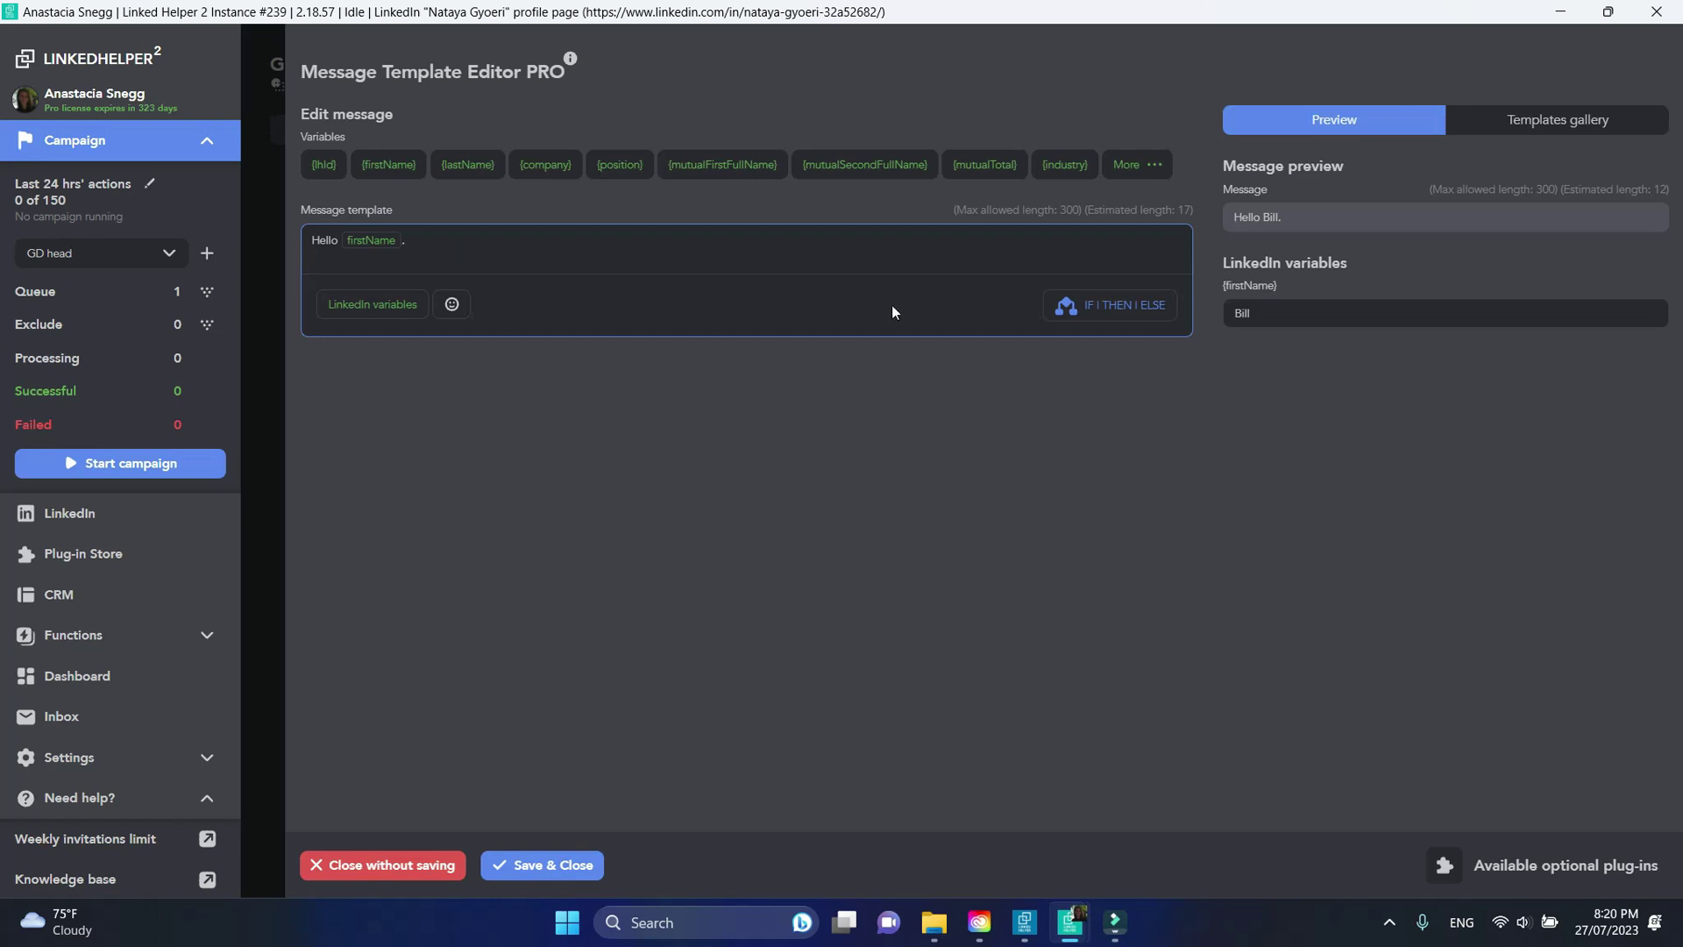
# Step: Insert an IF {company} block whose THEN reads 'How are things going at {company}?'
pyautogui.click(1111, 304)
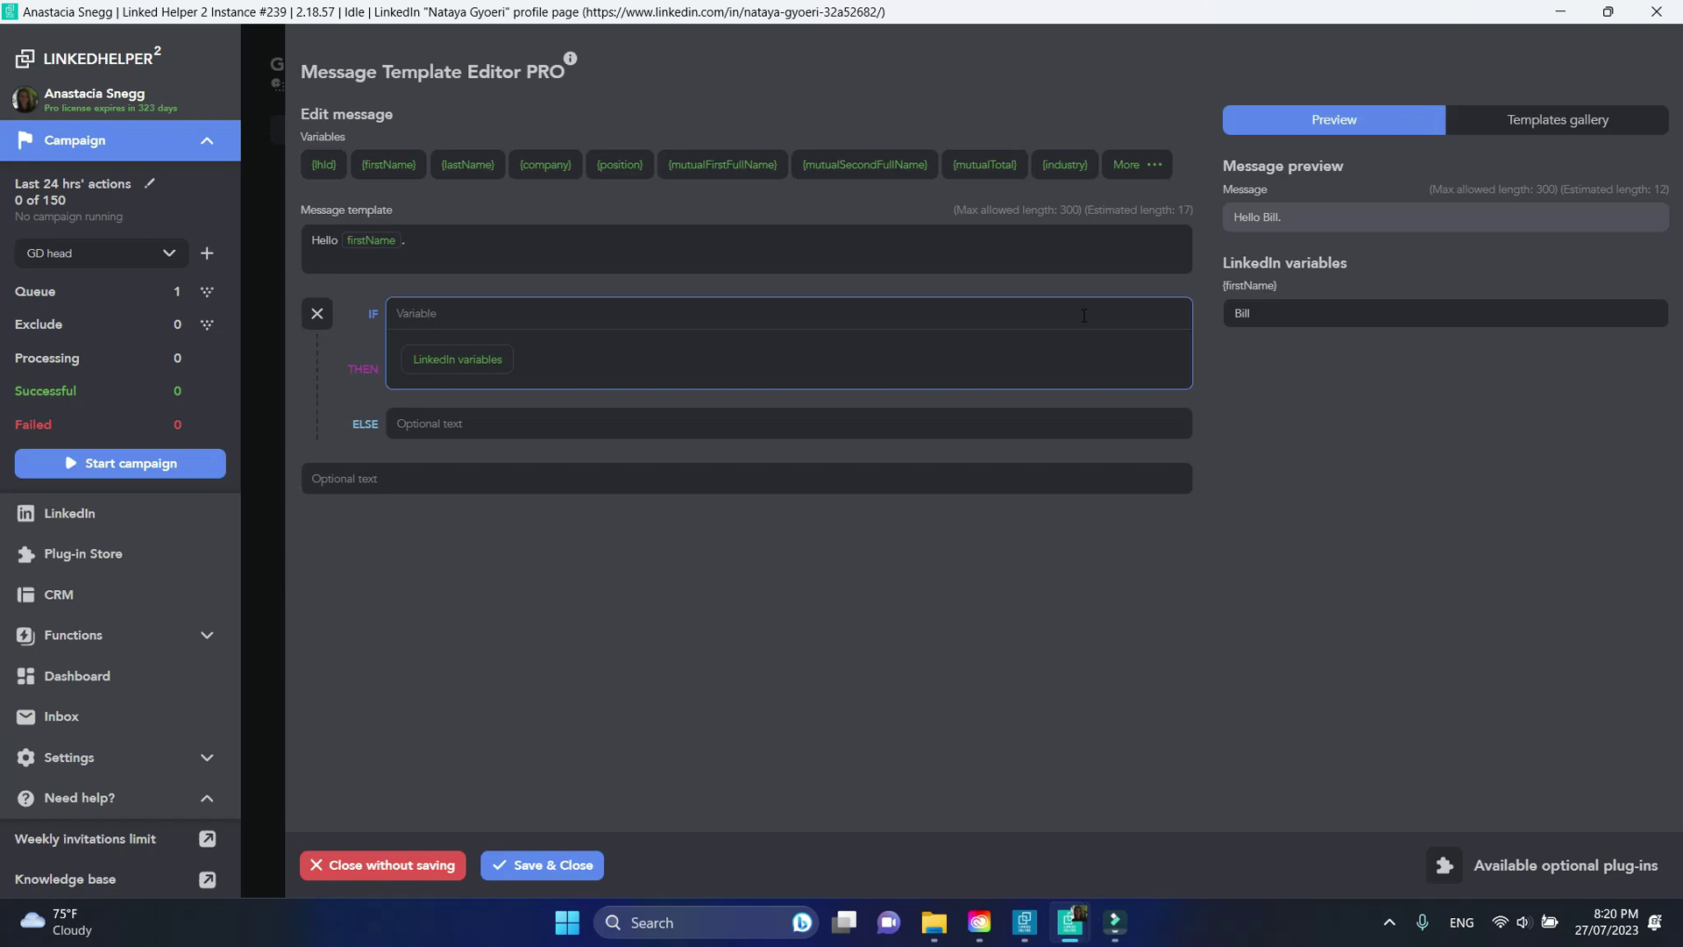
pyautogui.click(914, 362)
pyautogui.click(545, 165)
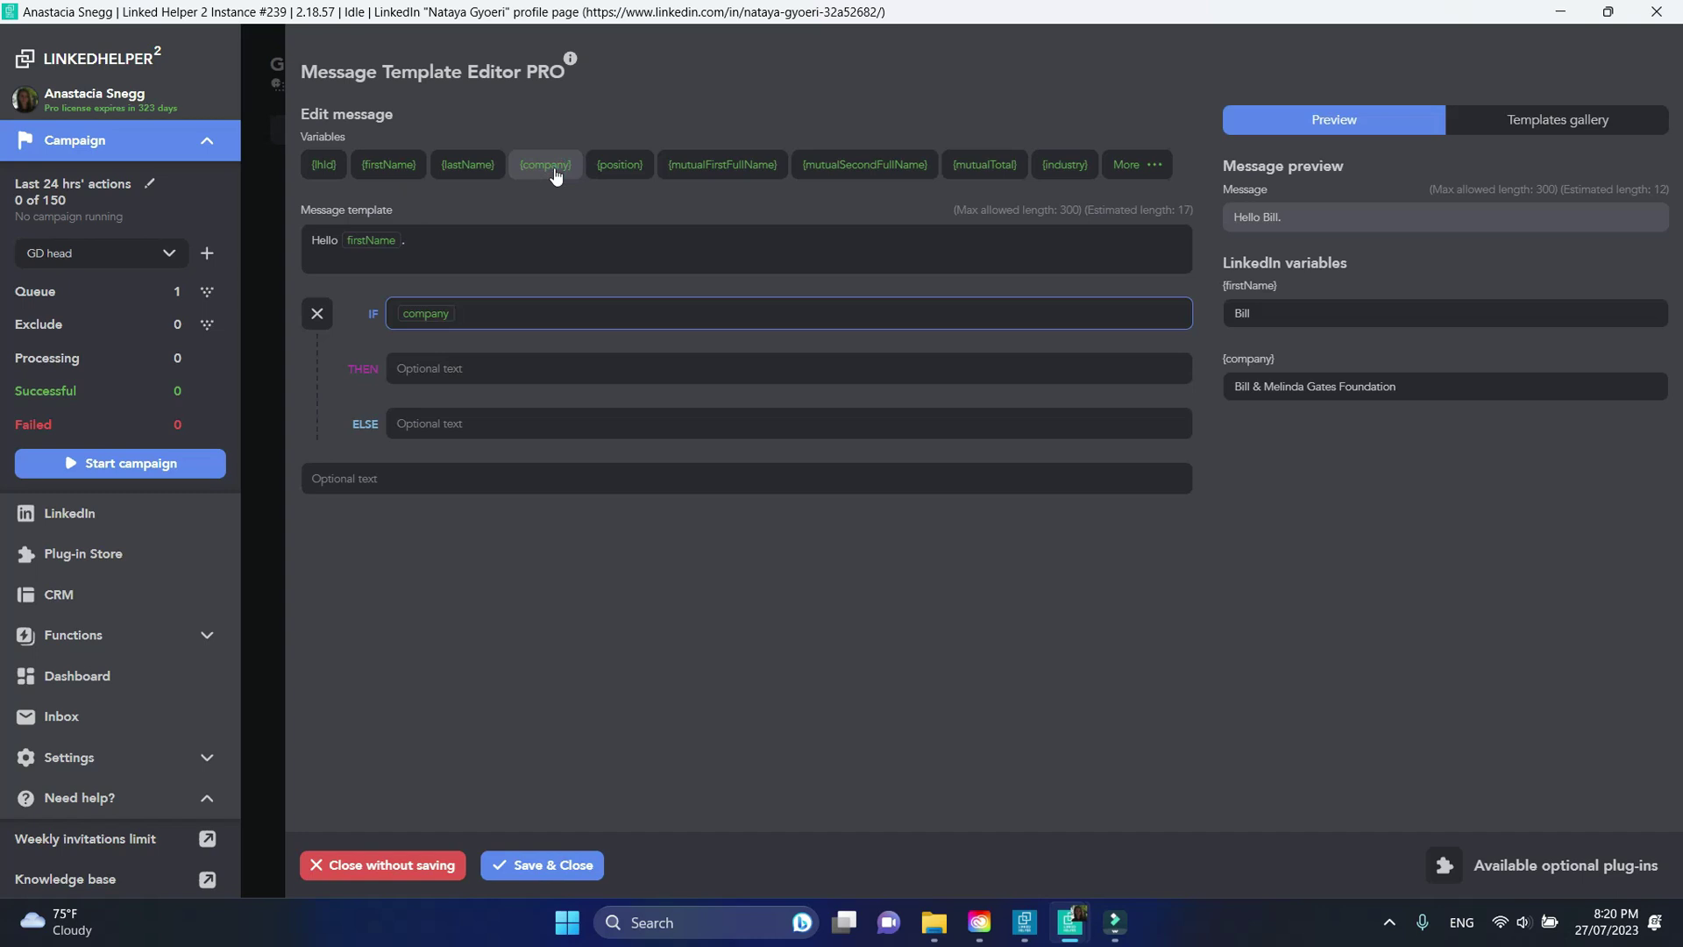
pyautogui.click(555, 369)
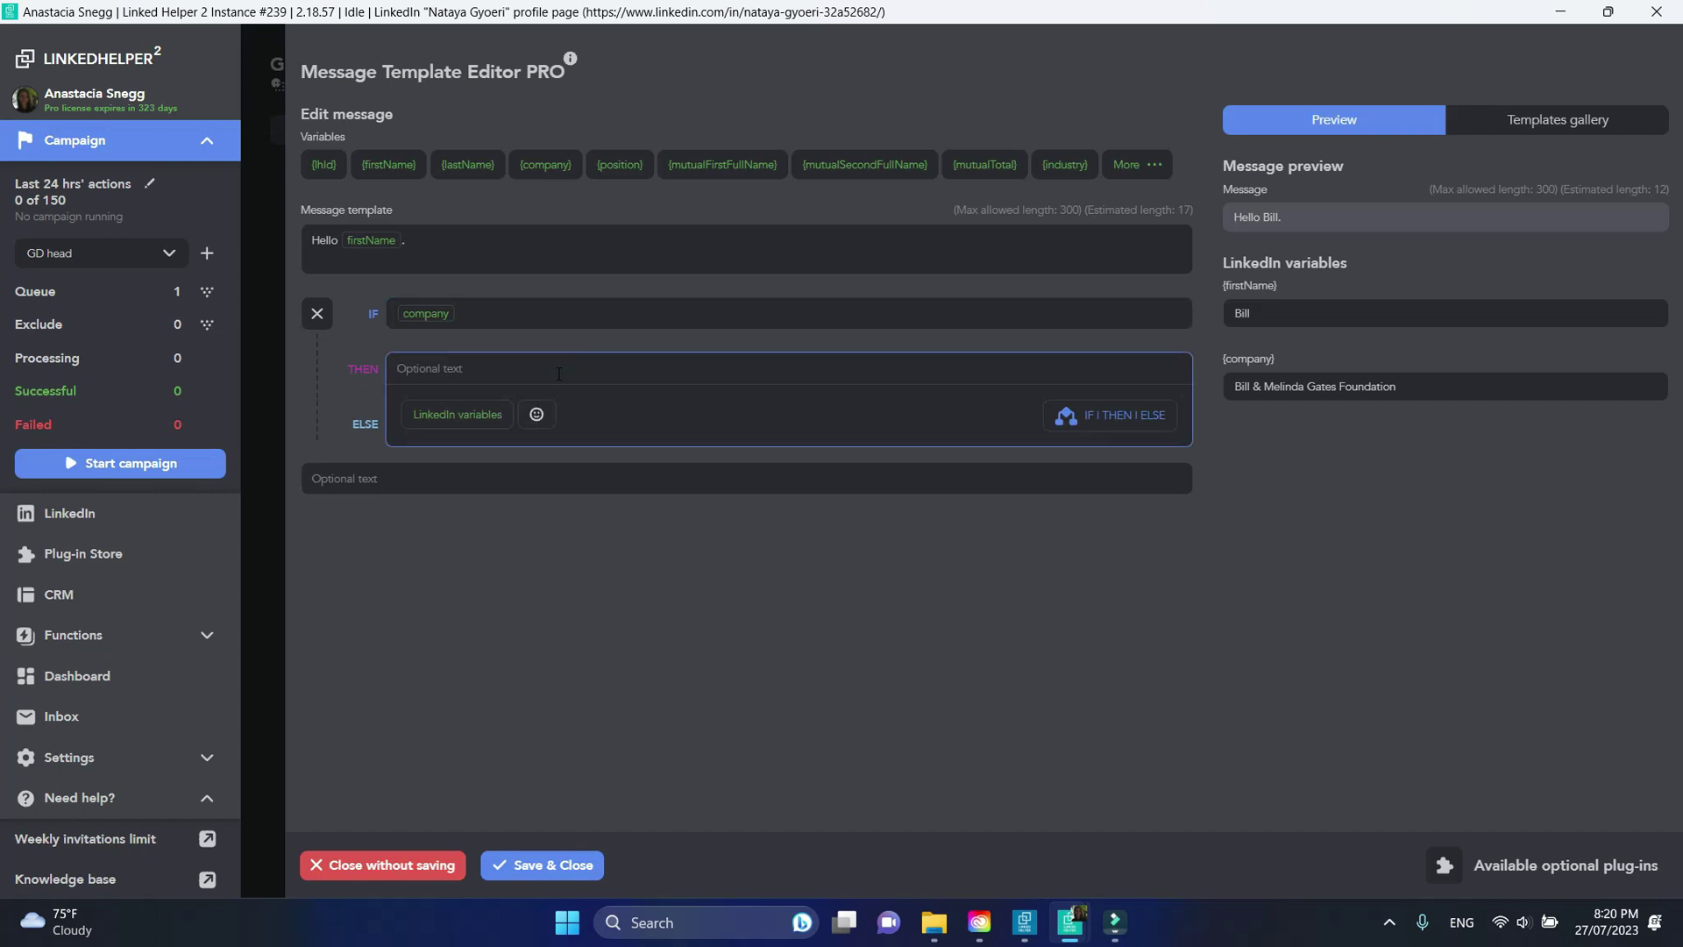
pyautogui.write('How are thi')
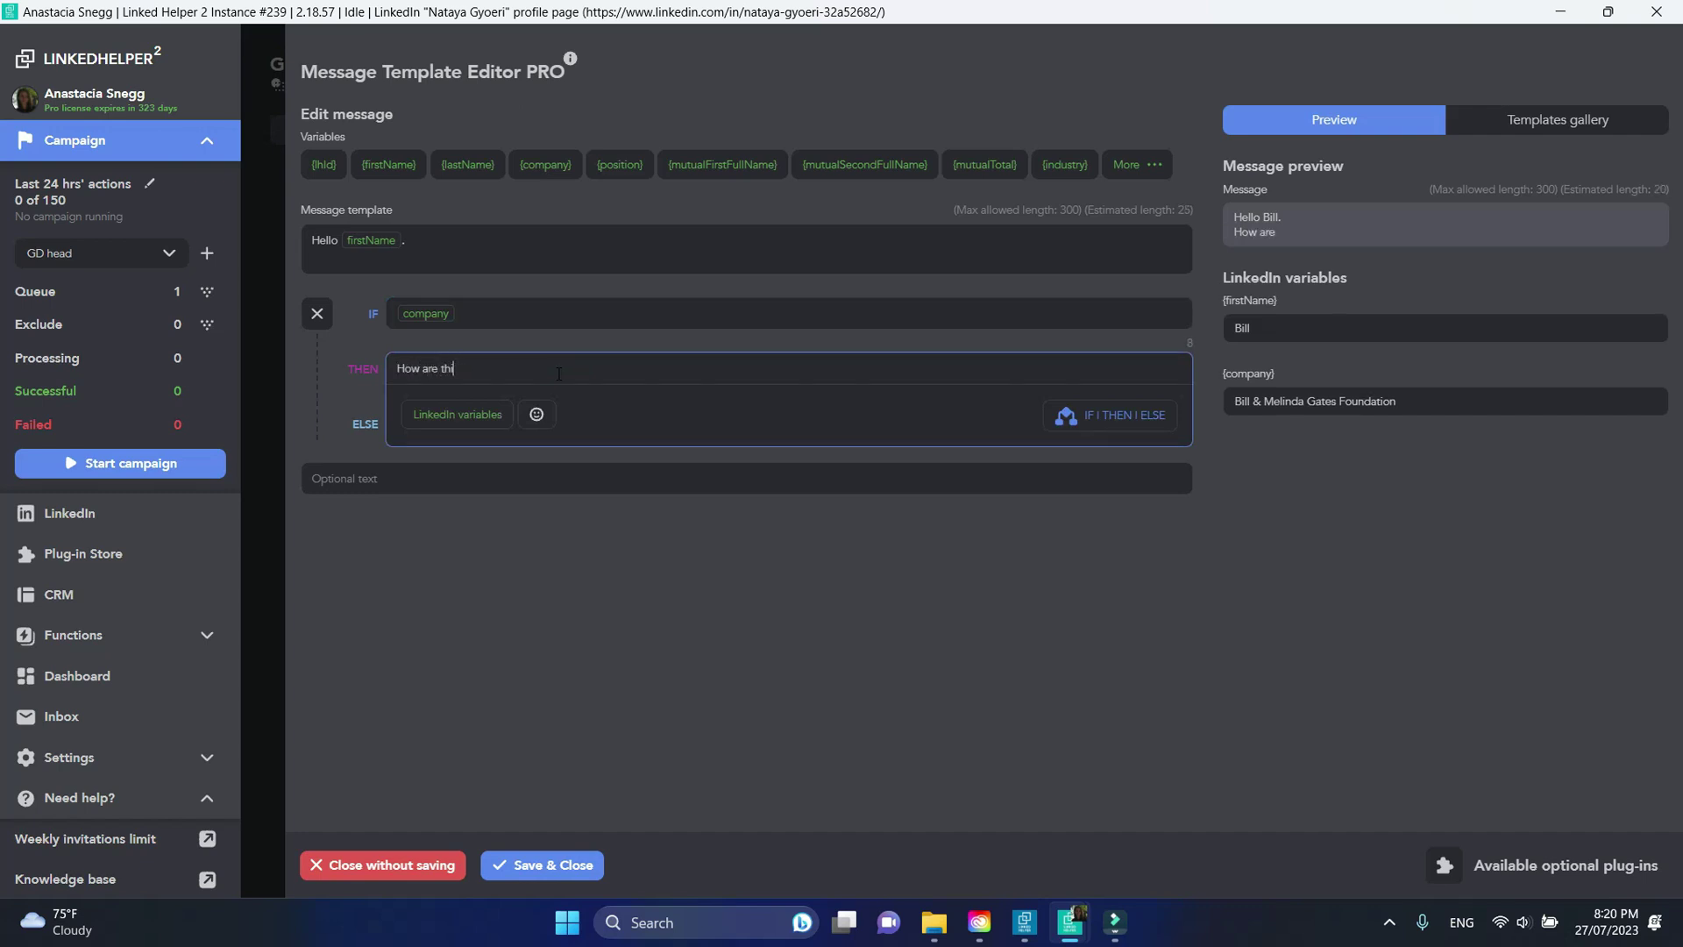
pyautogui.write('ngs going a')
pyautogui.write('t')
pyautogui.click(545, 164)
pyautogui.write('?')
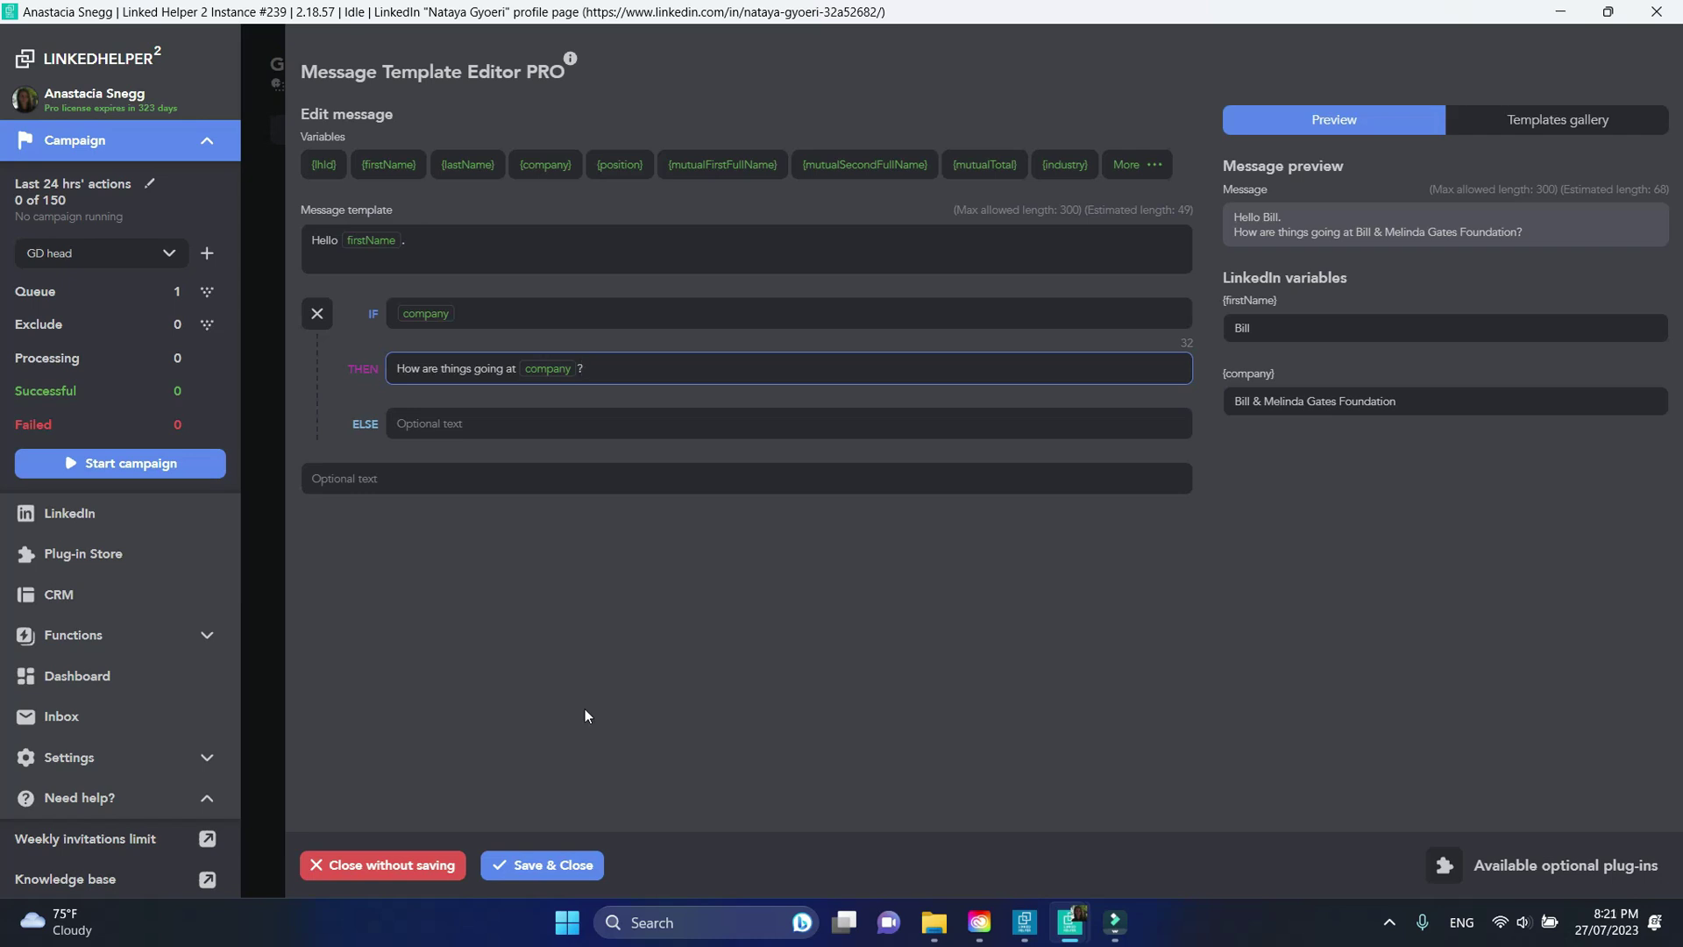
pyautogui.click(607, 427)
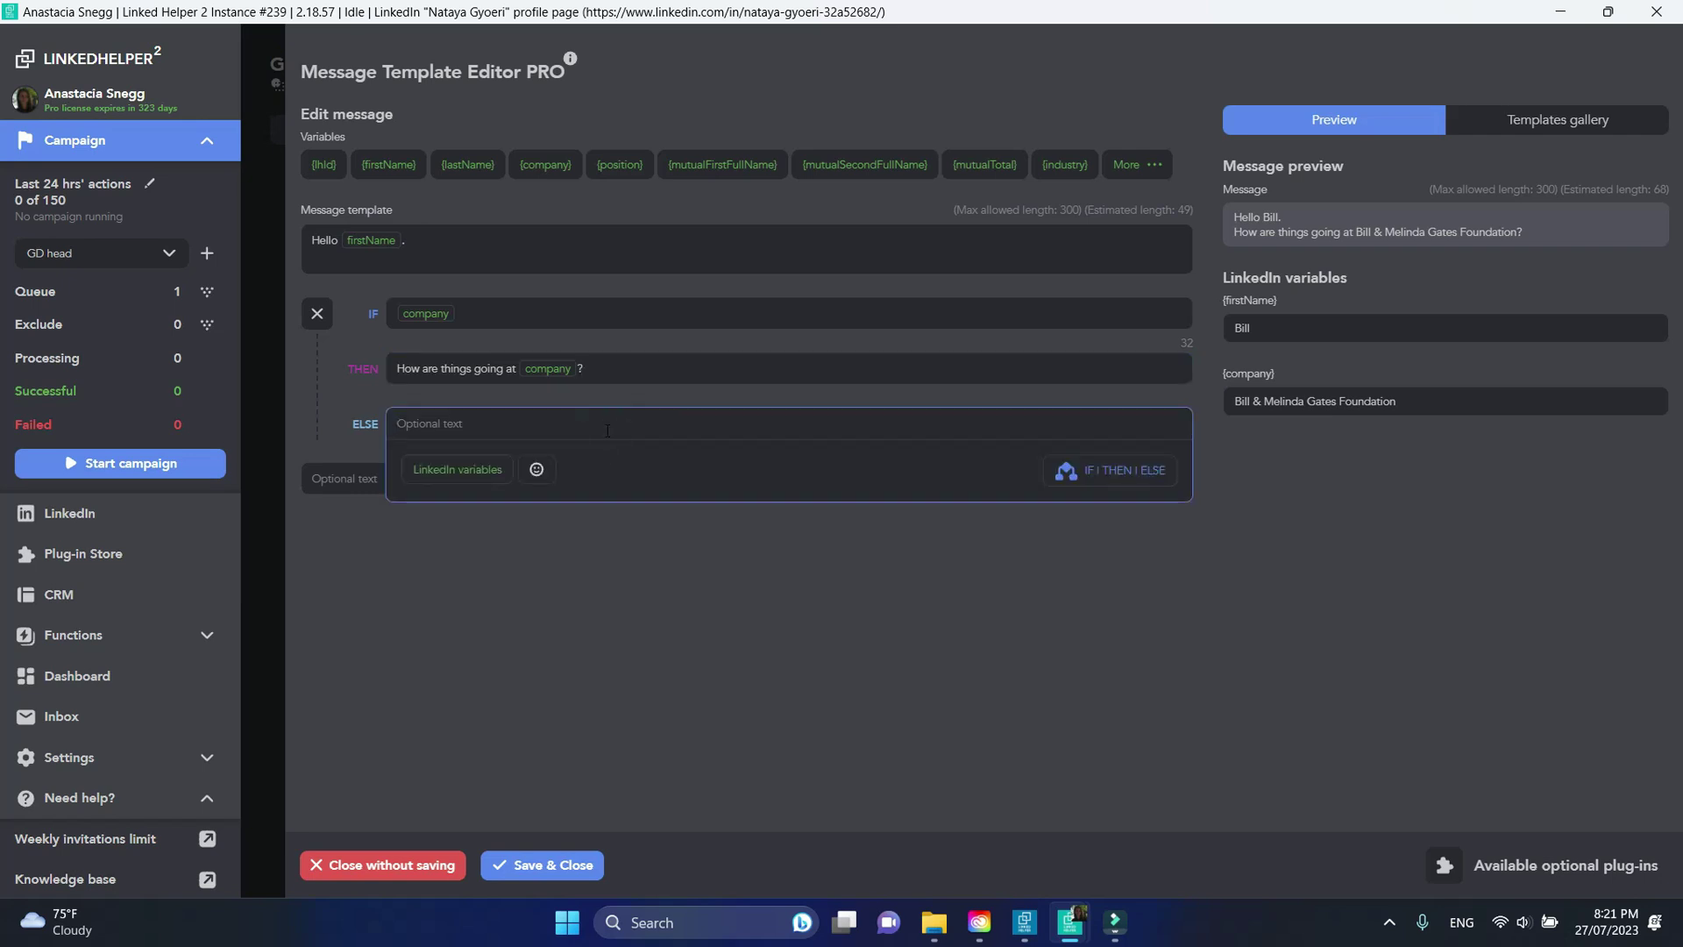
pyautogui.write("I am a graphic designer. Let's connect")
pyautogui.write('!')
# Step: Set ELSE to 'I am a graphic designer. Let's connect!' and add an 'Ana' signature below
pyautogui.click(605, 682)
pyautogui.click(605, 477)
pyautogui.write('Ana')
pyautogui.click(673, 631)
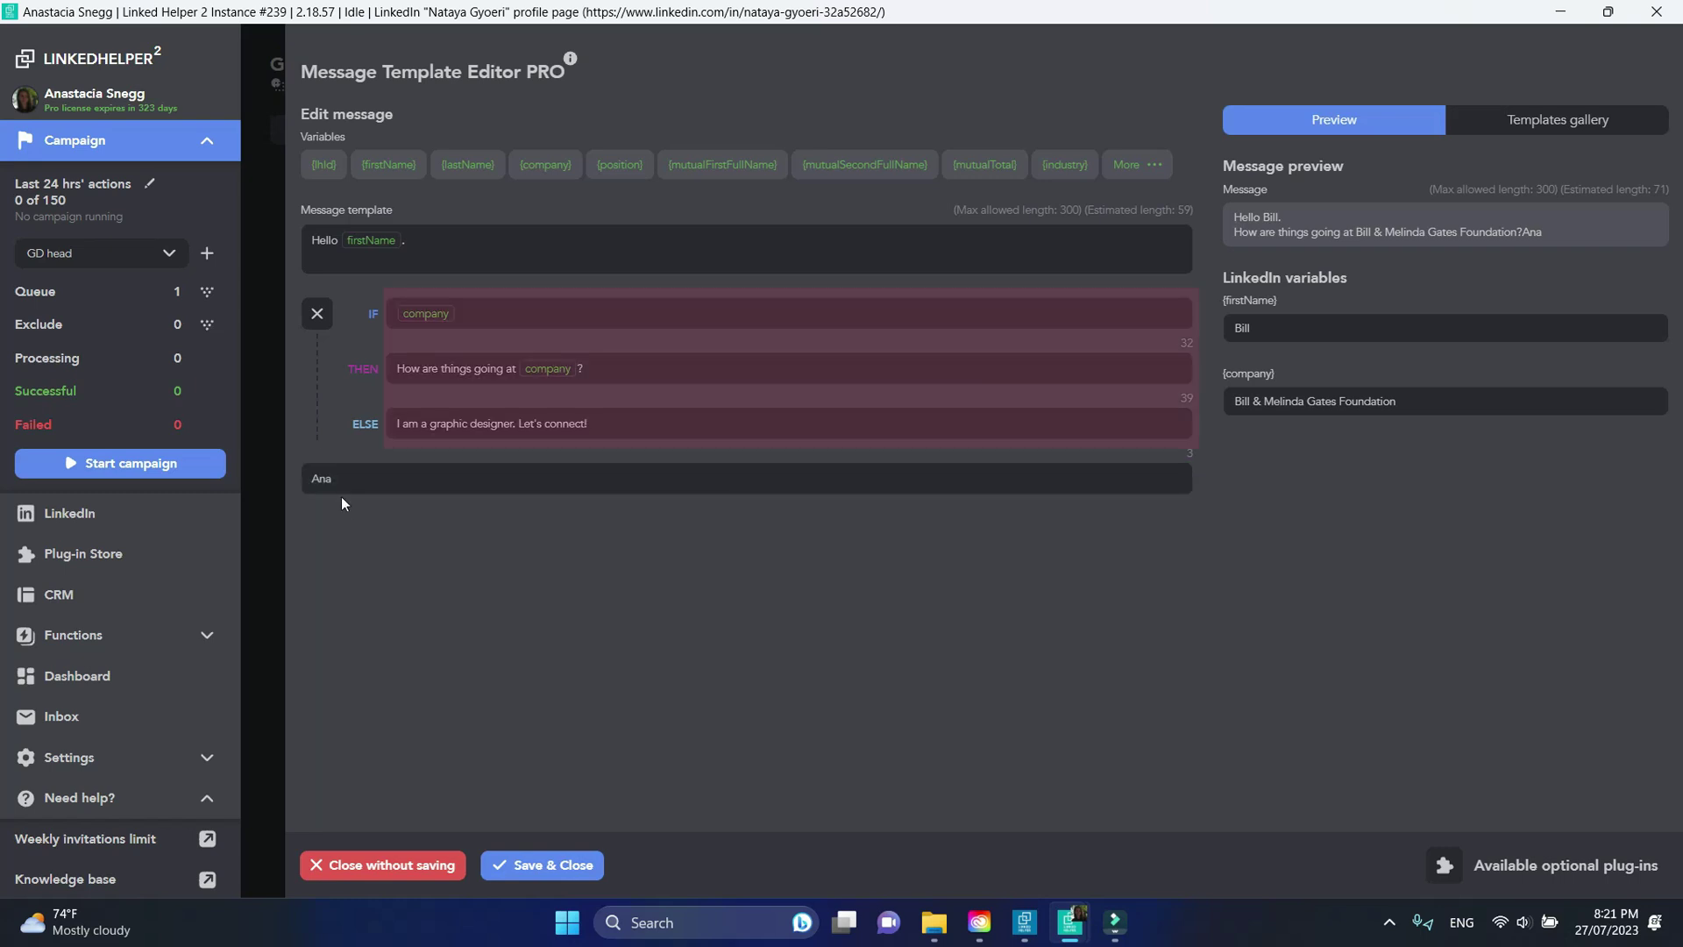
pyautogui.click(312, 479)
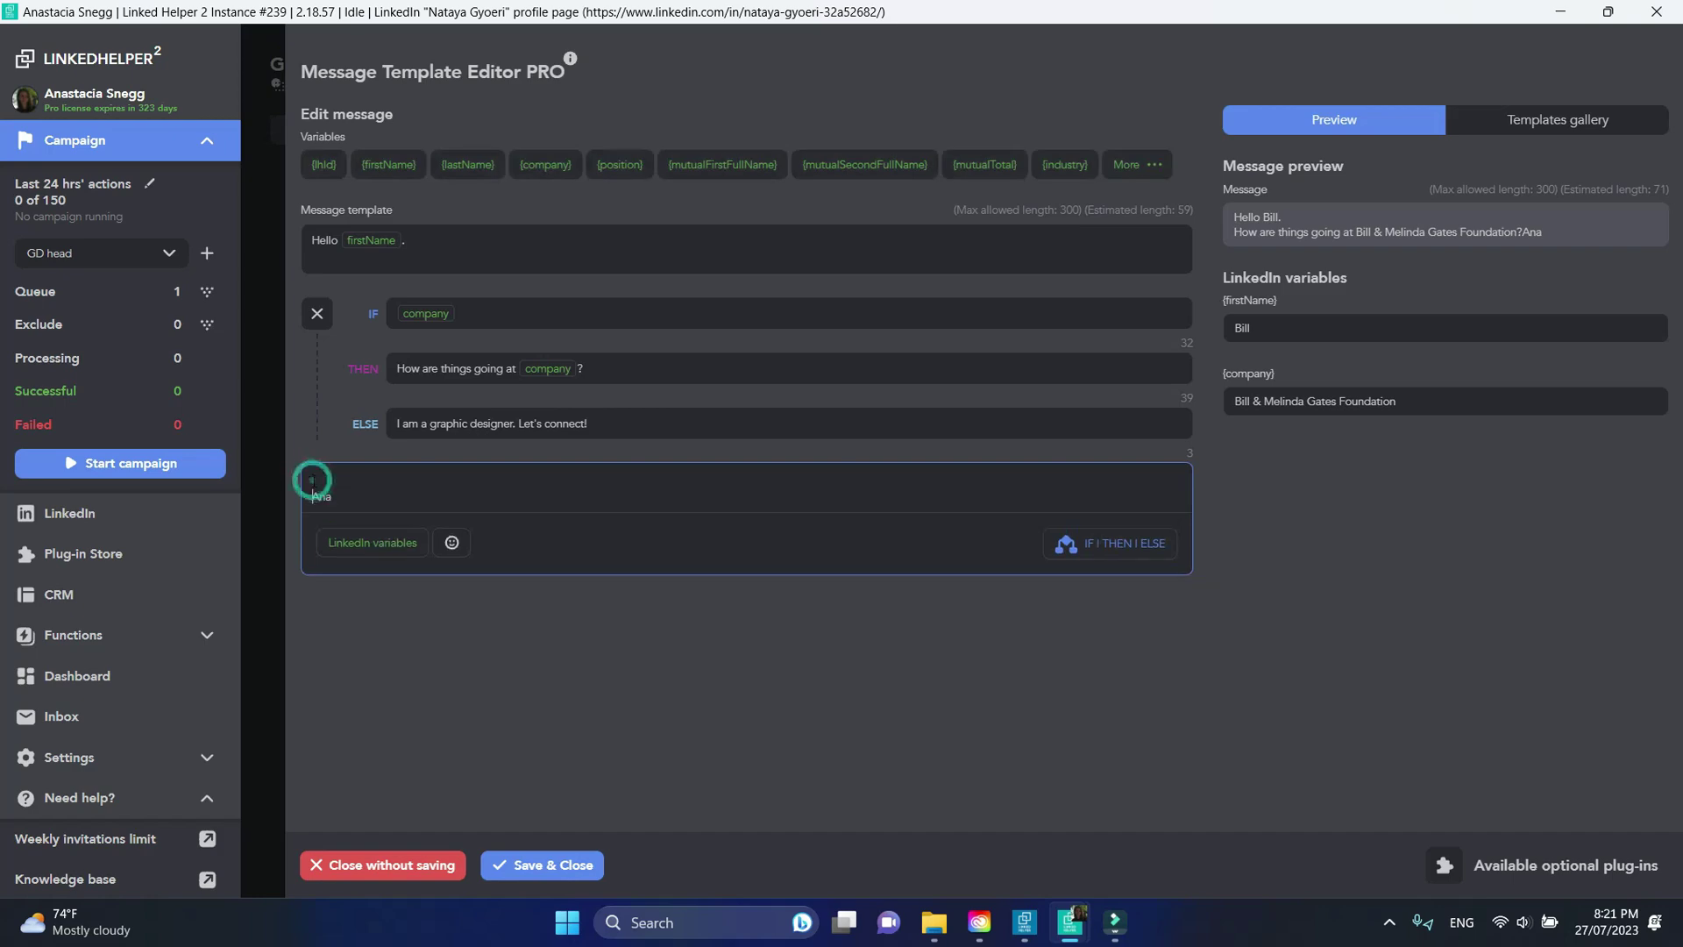
# Step: Put the 'Ana' signature on its own line and clear the preview's sample company
pyautogui.press('Return')
pyautogui.click(636, 727)
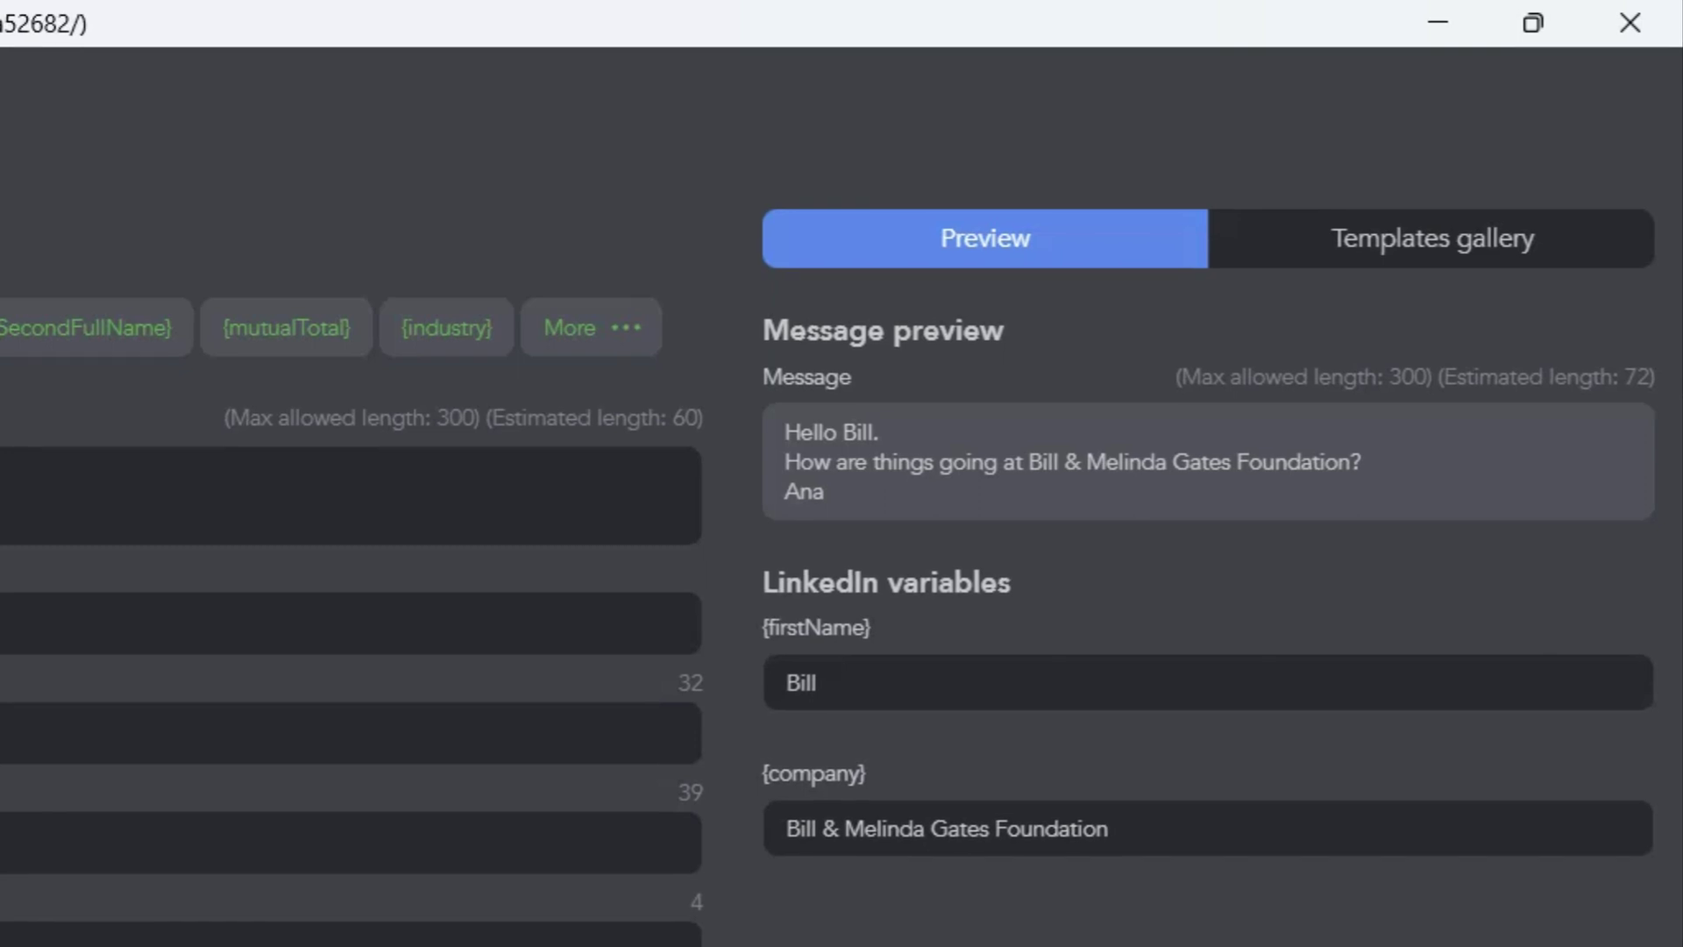
pyautogui.moveTo(1129, 830); pyautogui.dragTo(776, 826)
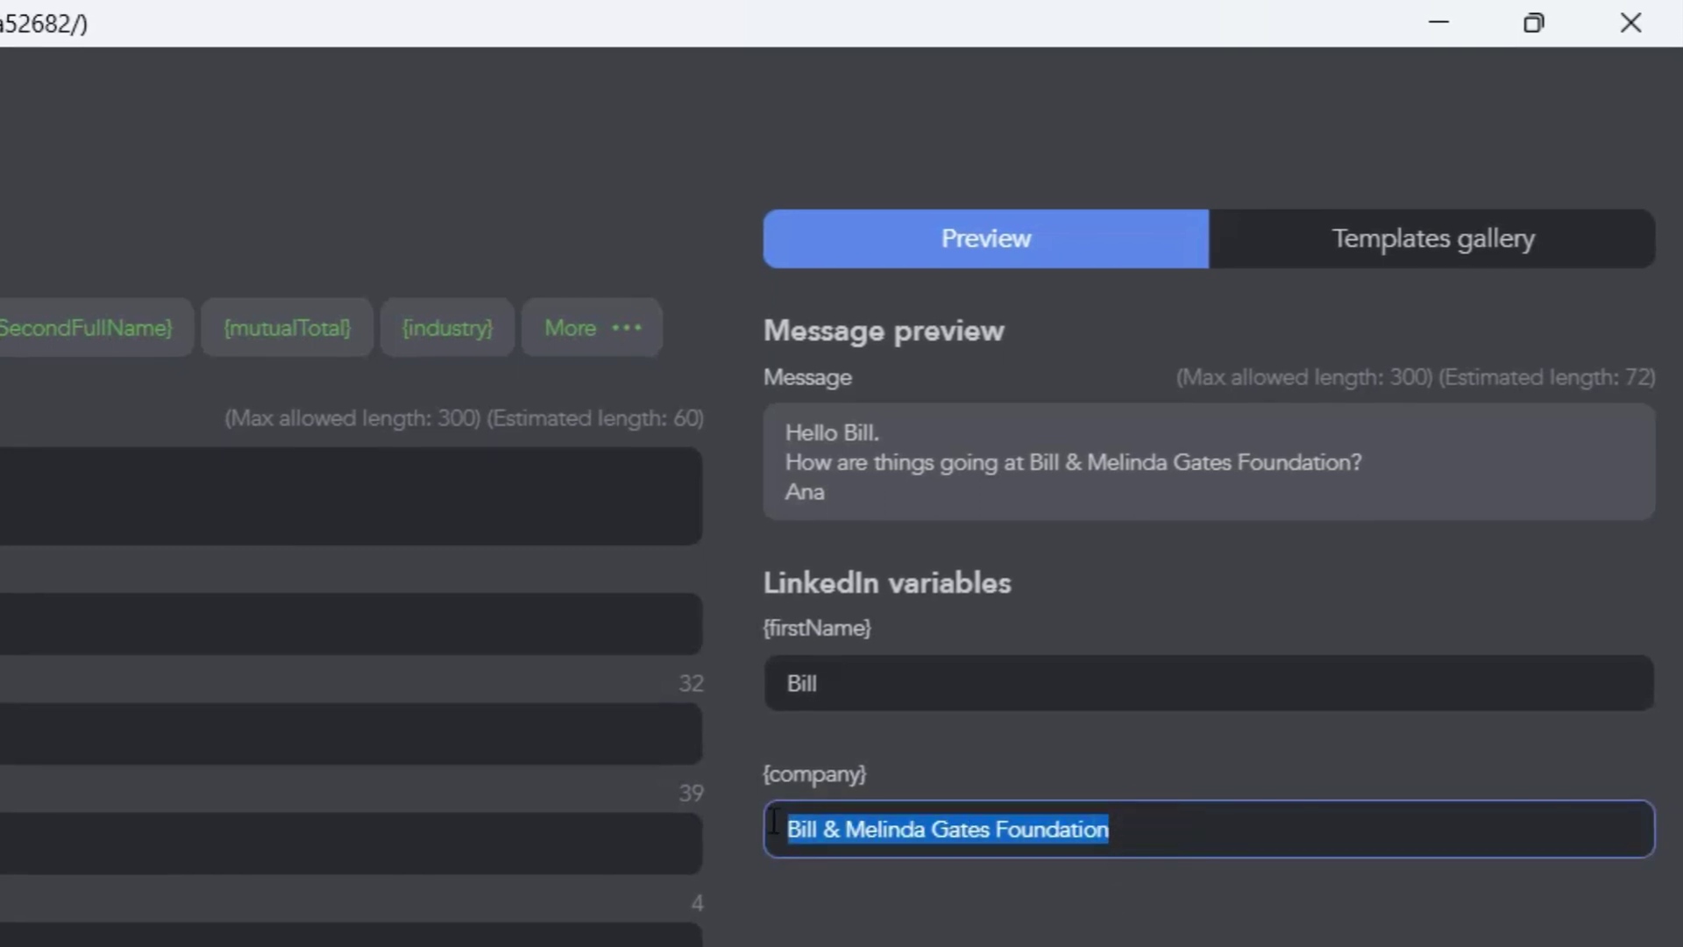
pyautogui.press('BackSpace')
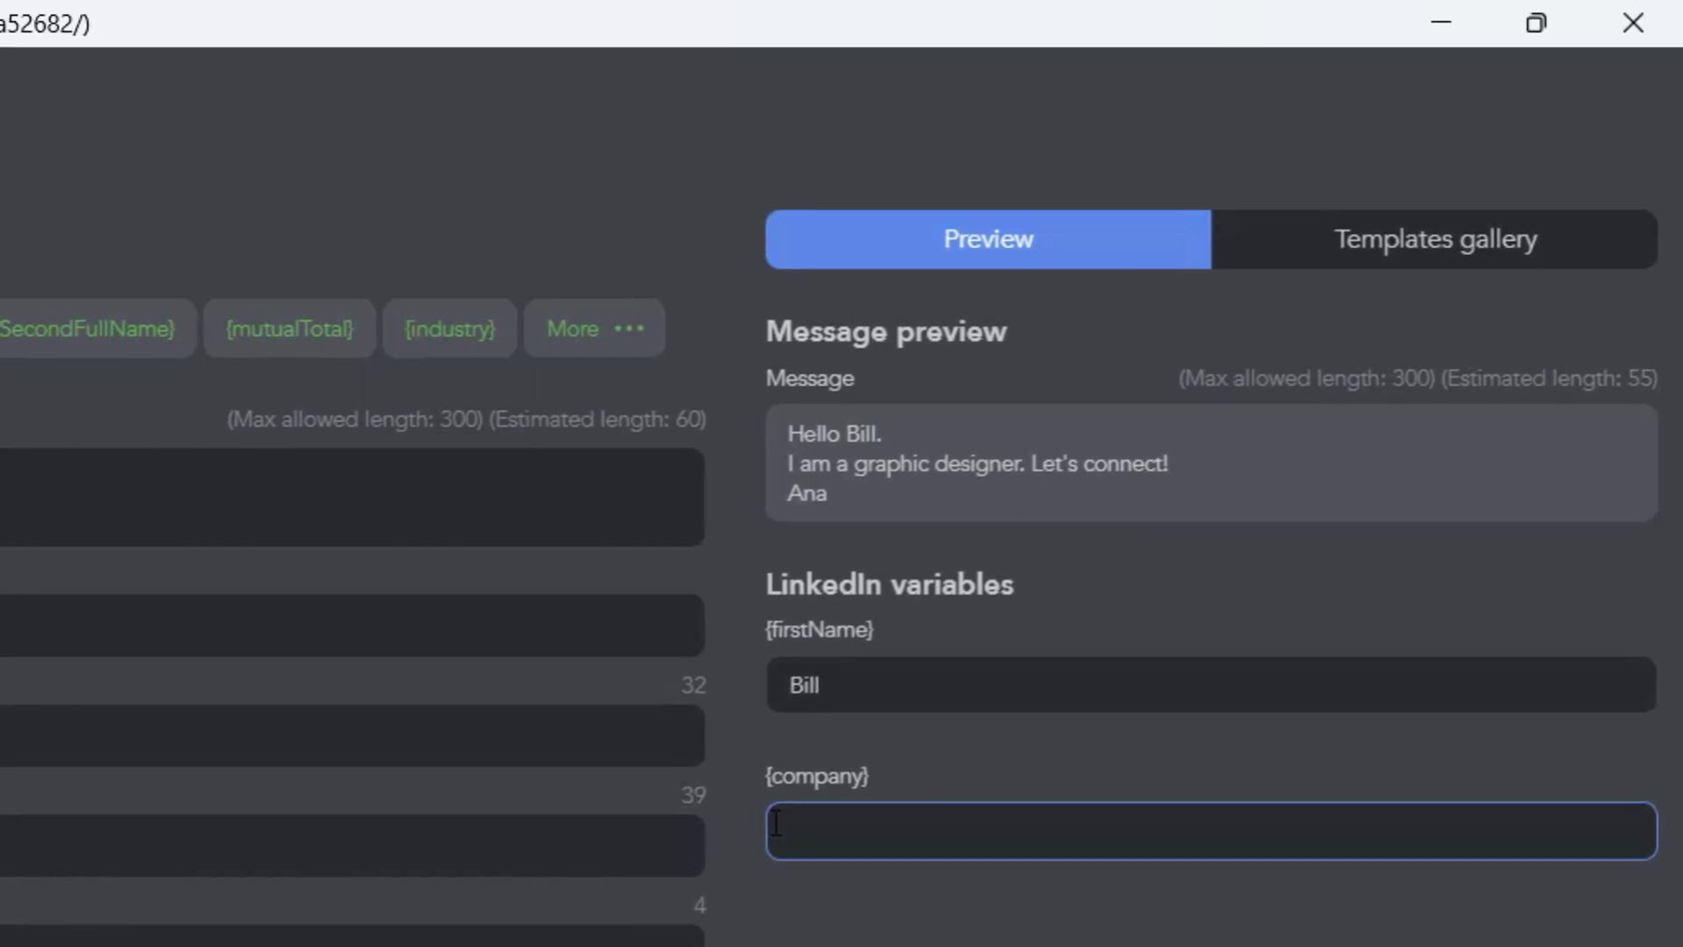
pyautogui.write('Bolia')
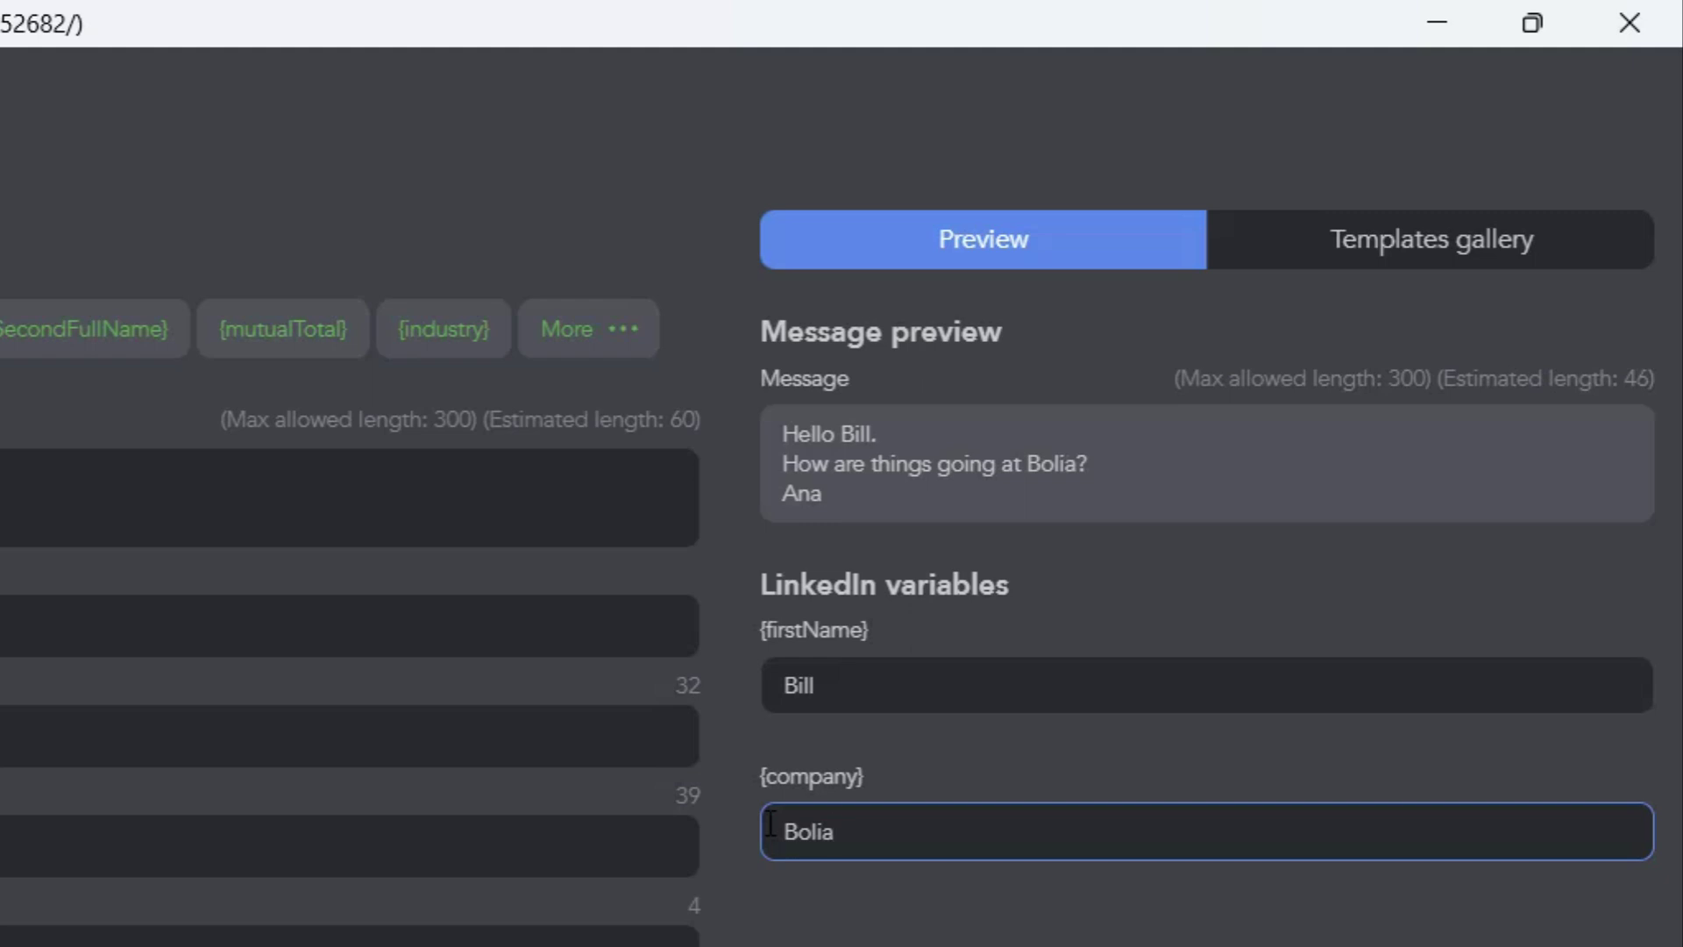
# Step: Preview with test company names such as Microsoft, then empty the company to show the fallback
pyautogui.press('BackSpace')
pyautogui.press('BackSpace')
pyautogui.press('BackSpace')
pyautogui.press('BackSpace')
pyautogui.write('Microsof')
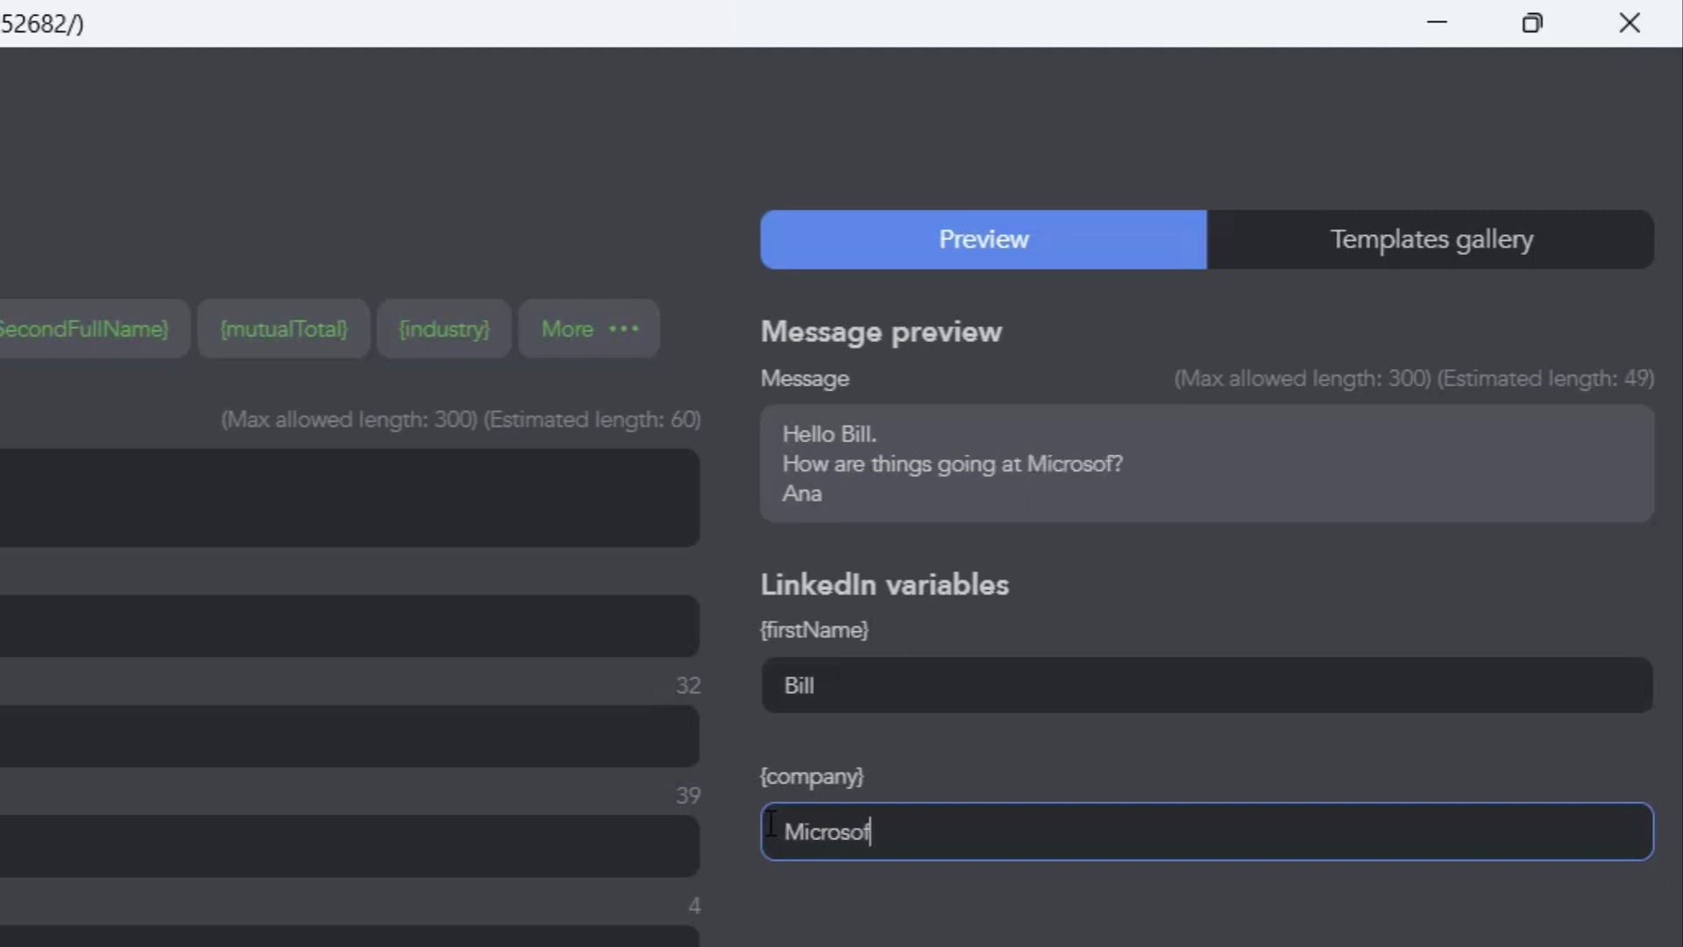
pyautogui.write('t')
pyautogui.press('BackSpace')
pyautogui.press('BackSpace')
pyautogui.press('BackSpace')
pyautogui.press('BackSpace')
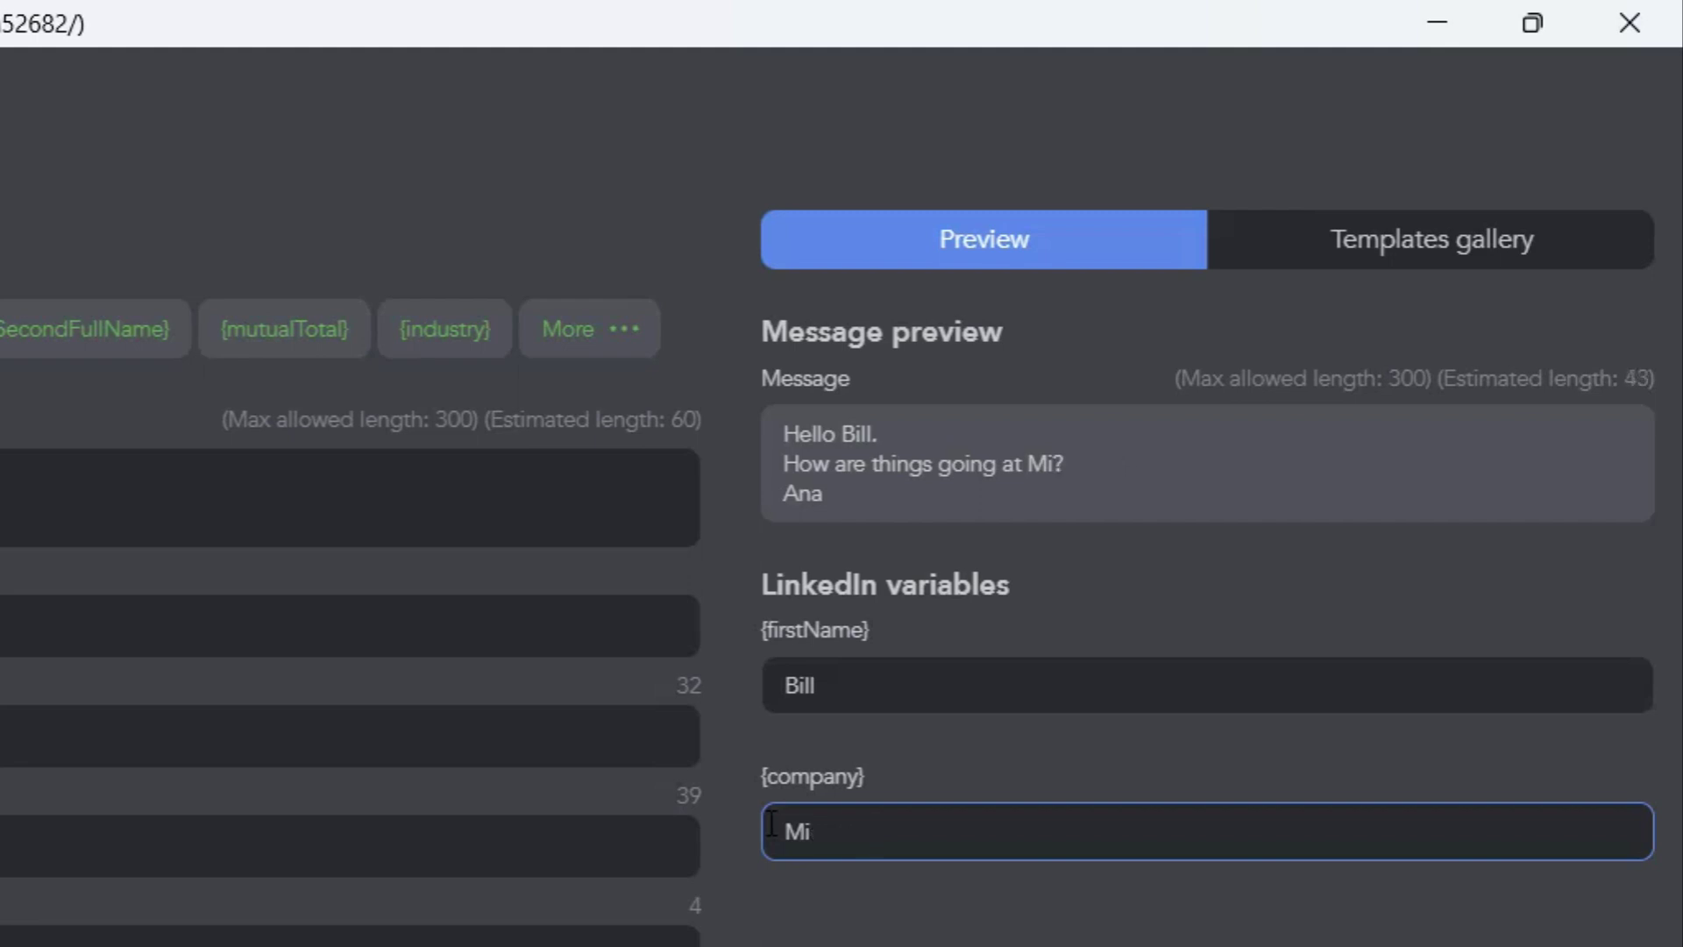
pyautogui.press('BackSpace')
pyautogui.press('BackSpace')
pyautogui.write('Dubiz')
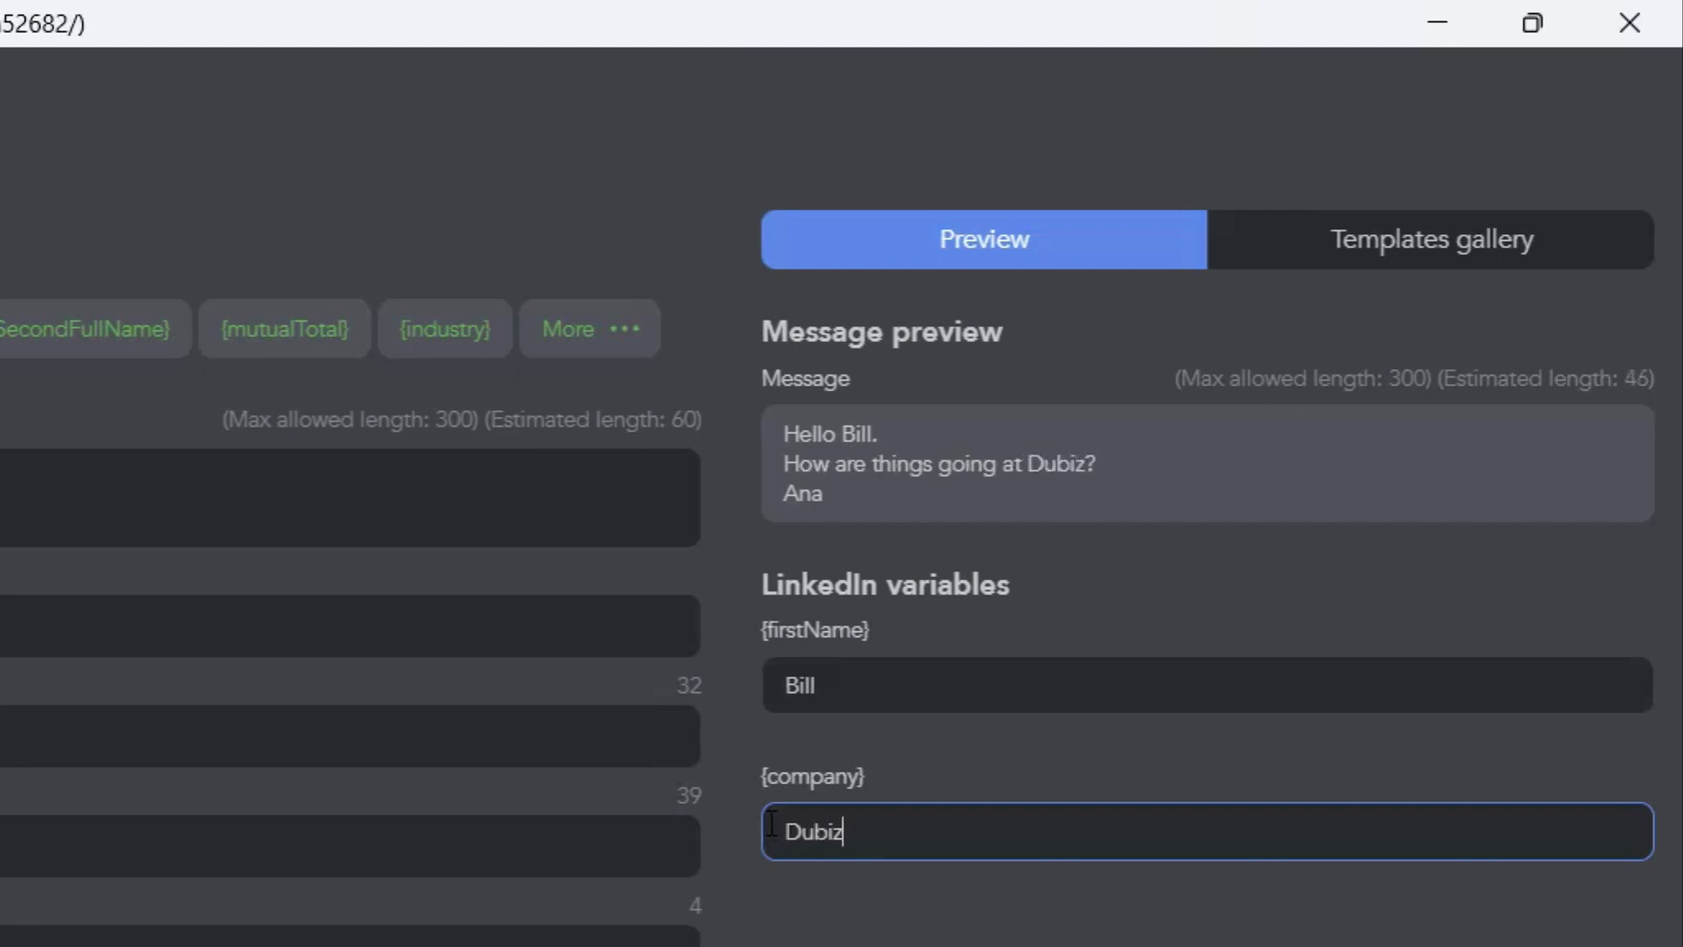
pyautogui.write('zle')
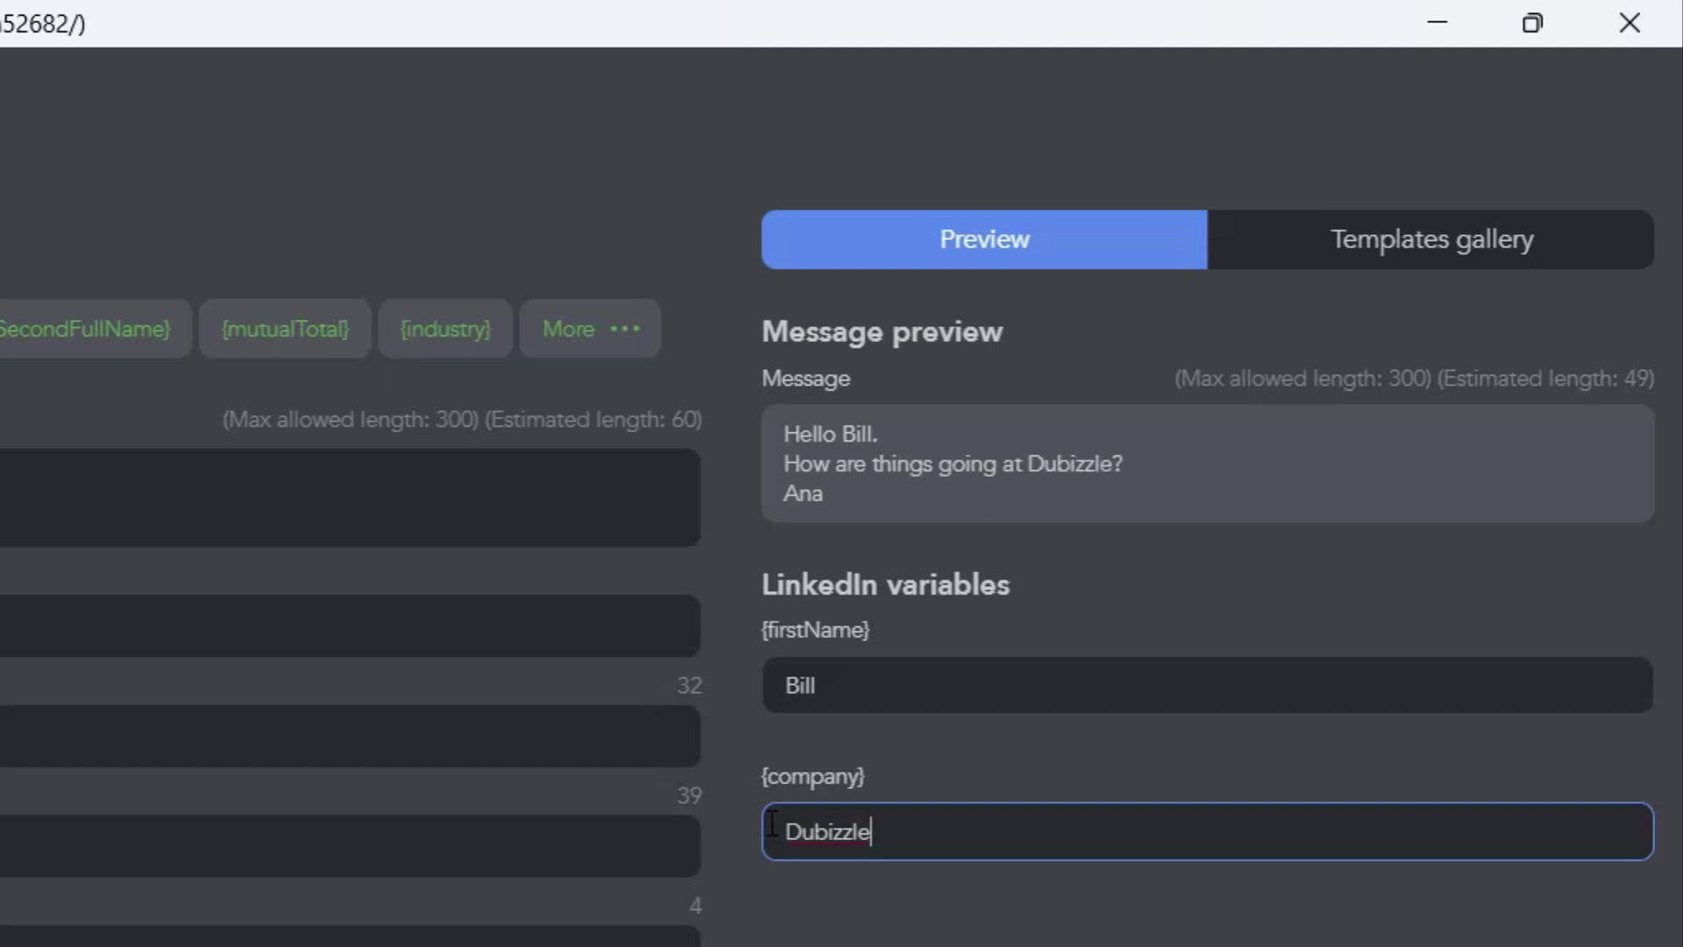
pyautogui.press('BackSpace')
pyautogui.press('BackSpace')
pyautogui.press('BackSpace')
pyautogui.press('BackSpace')
pyautogui.press('BackSpace')
pyautogui.press('BackSpace')
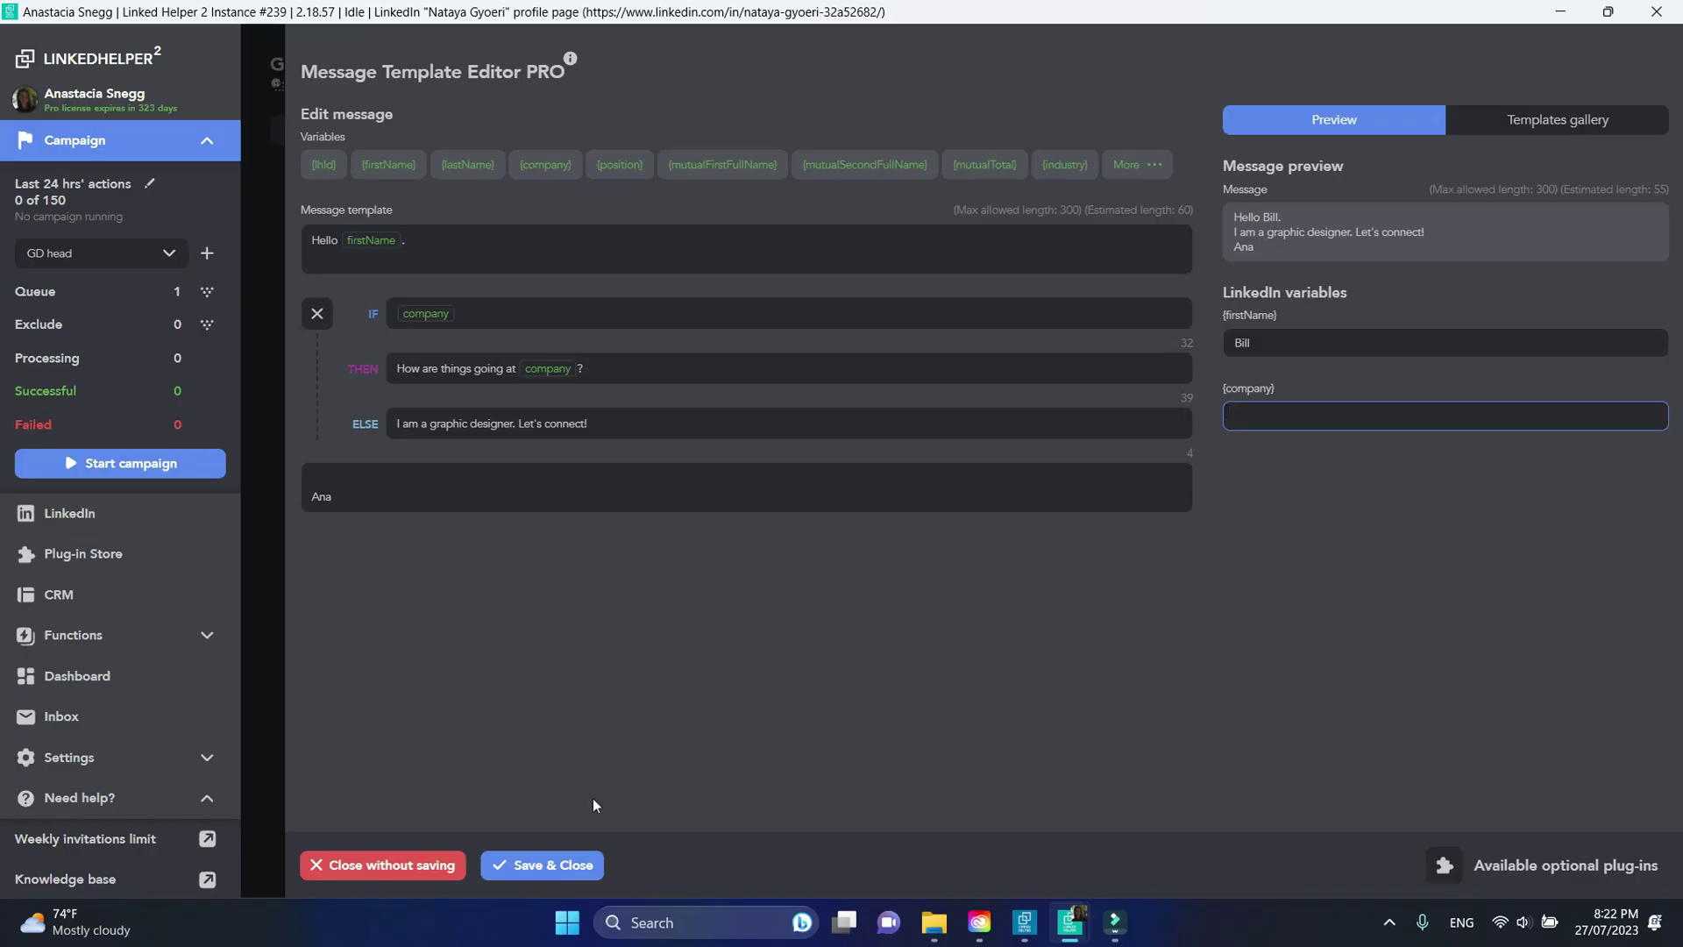
# Step: Save the template, run the campaign until Nataya's invite shows the fallback note, then stop it
pyautogui.click(578, 863)
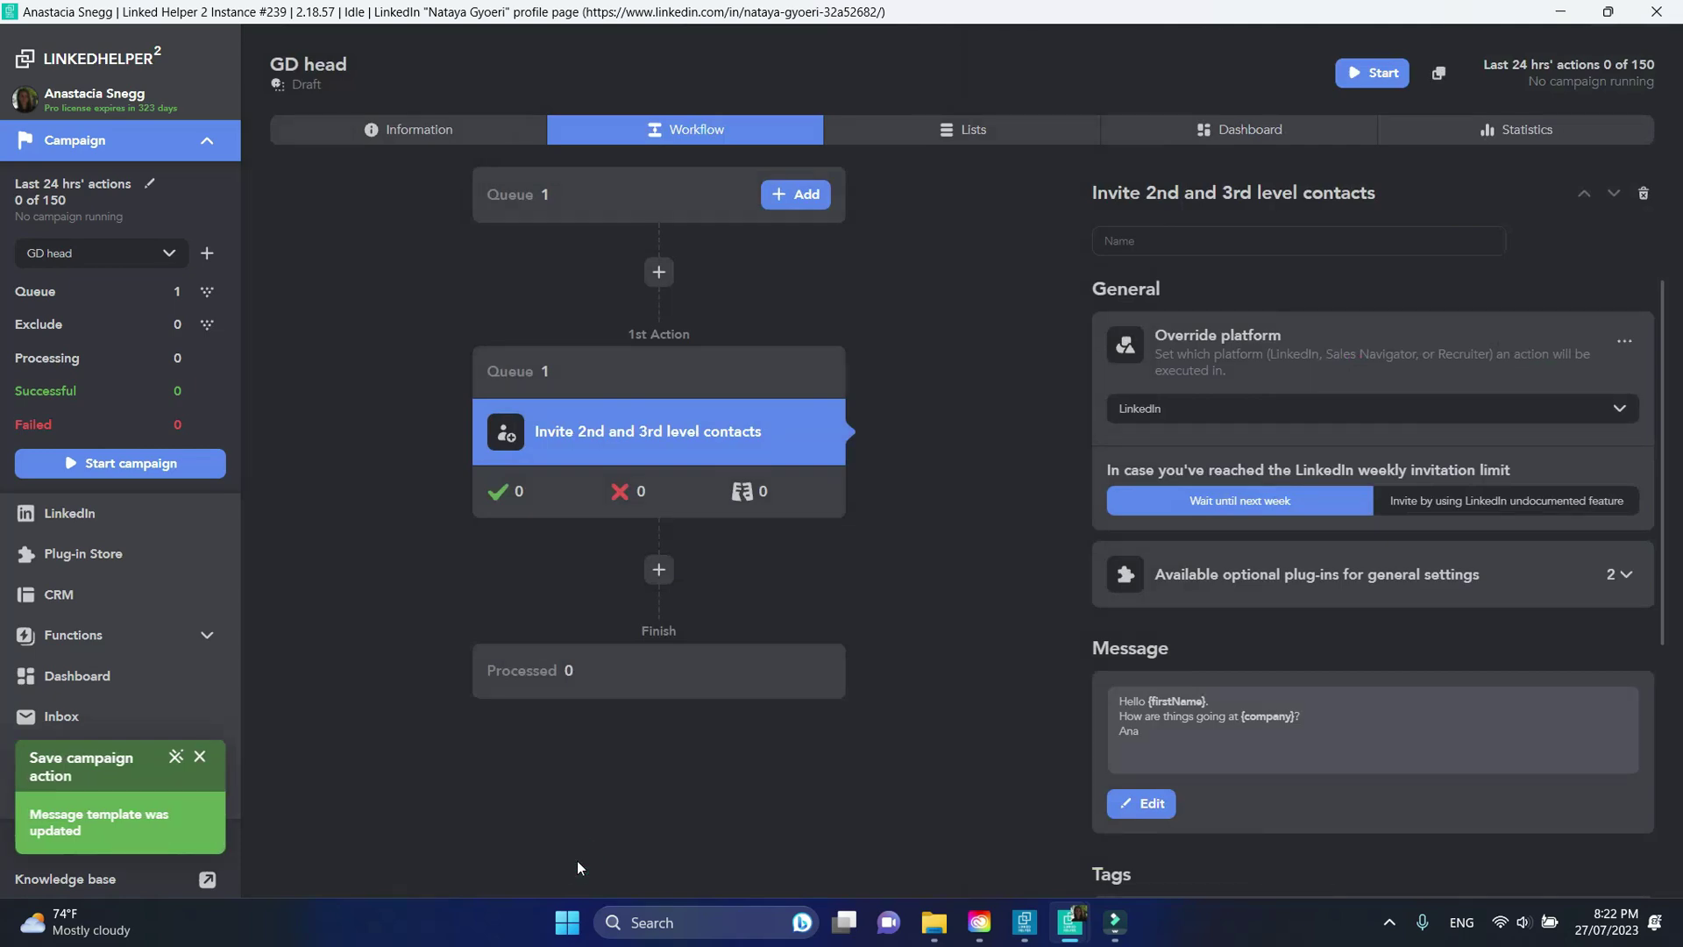
pyautogui.click(130, 464)
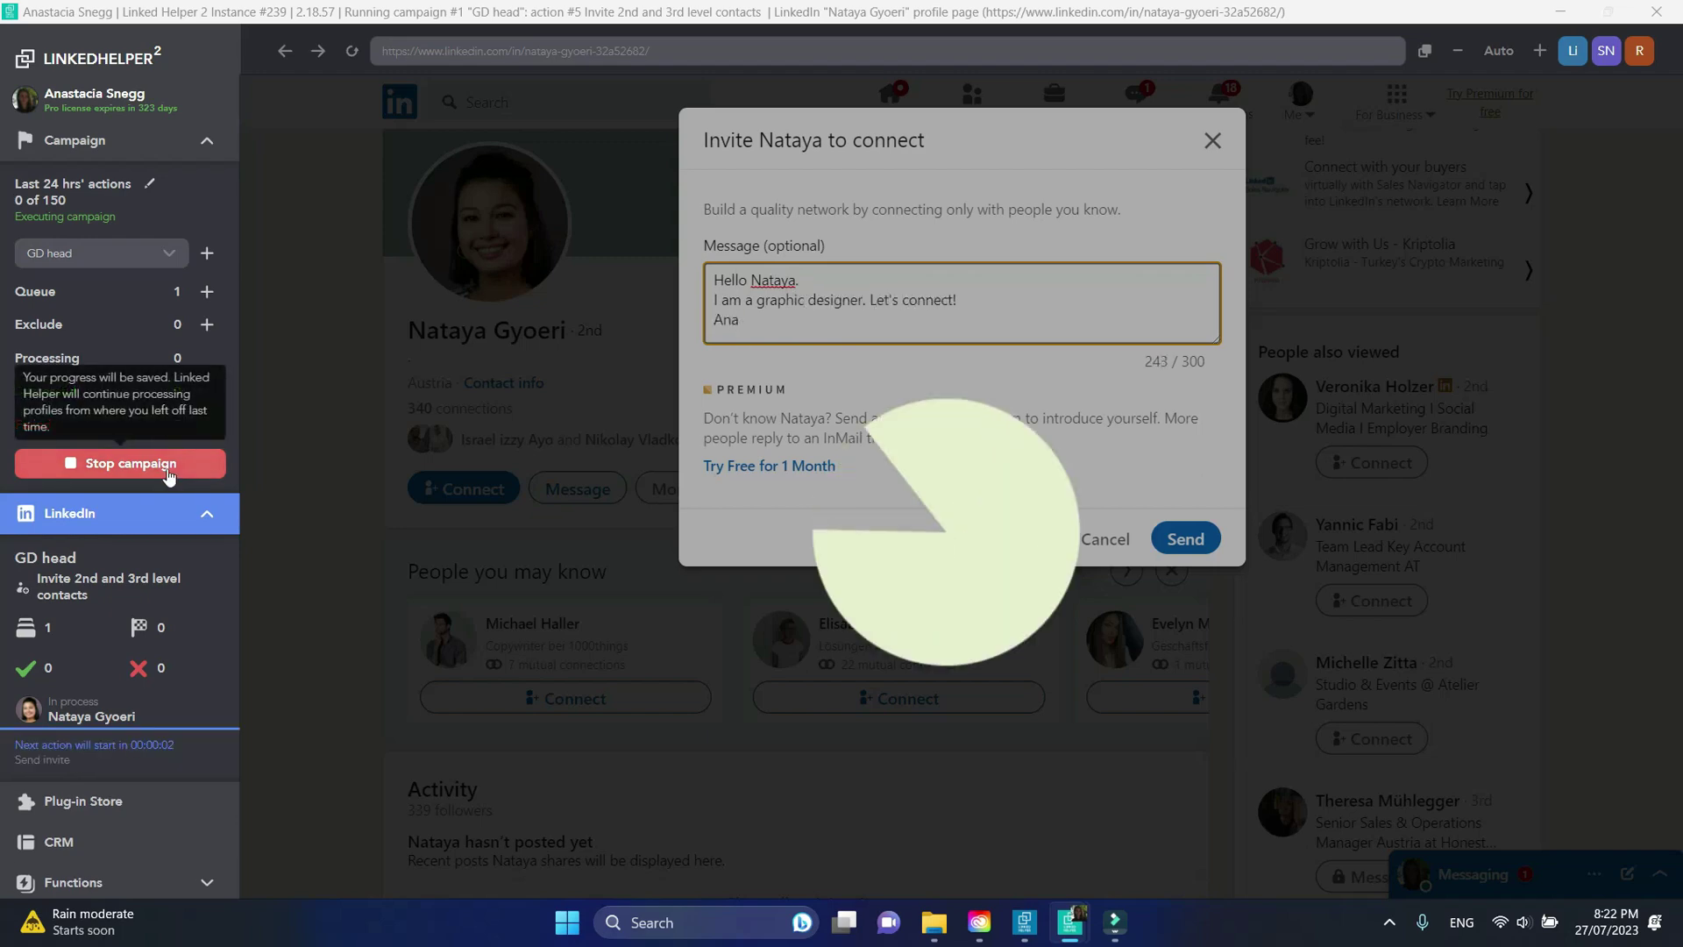
pyautogui.click(121, 462)
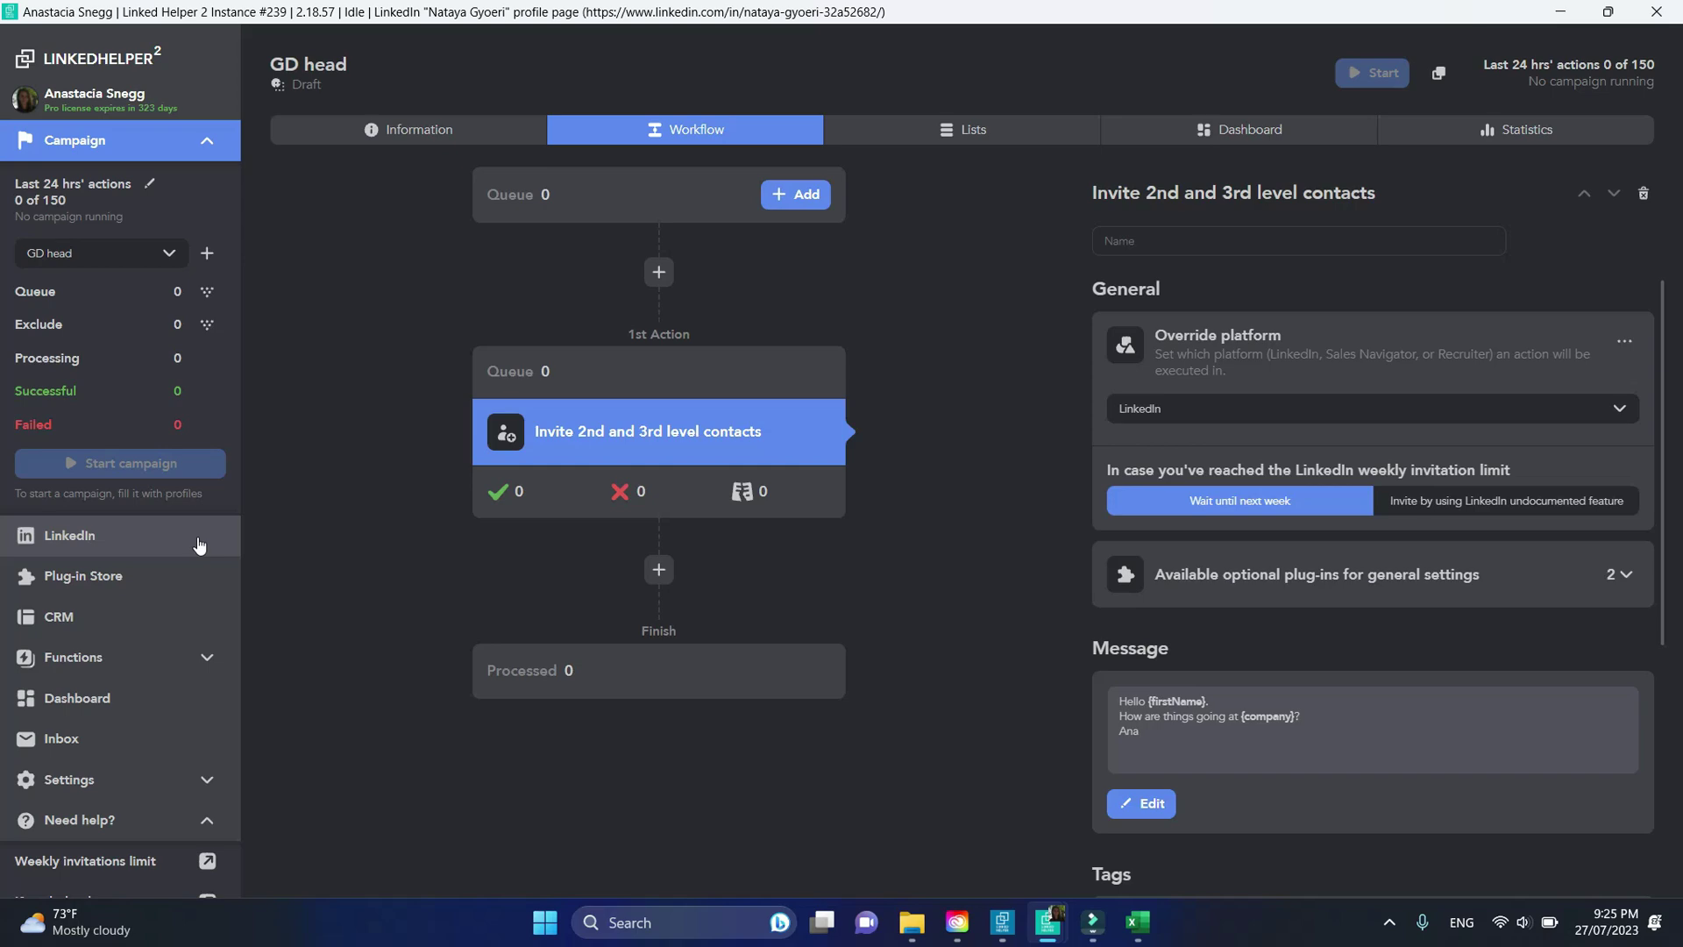
# Step: View the embedded LinkedIn profile, then reopen the invite message in Message Template Editor PRO
pyautogui.click(199, 544)
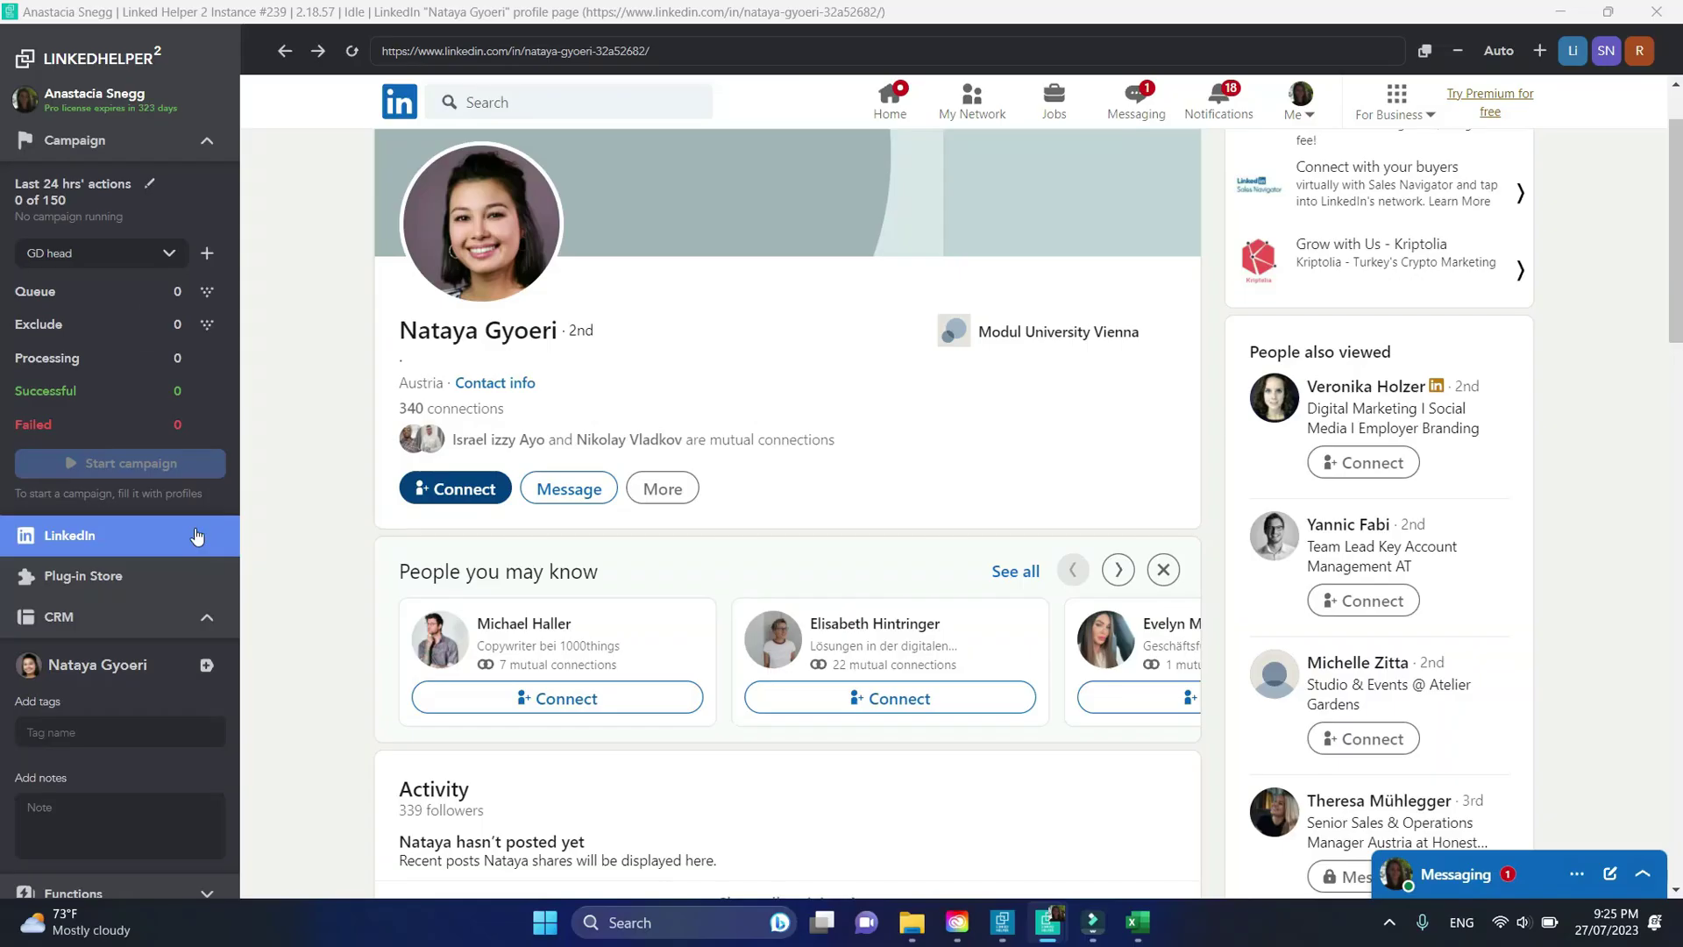
pyautogui.click(75, 139)
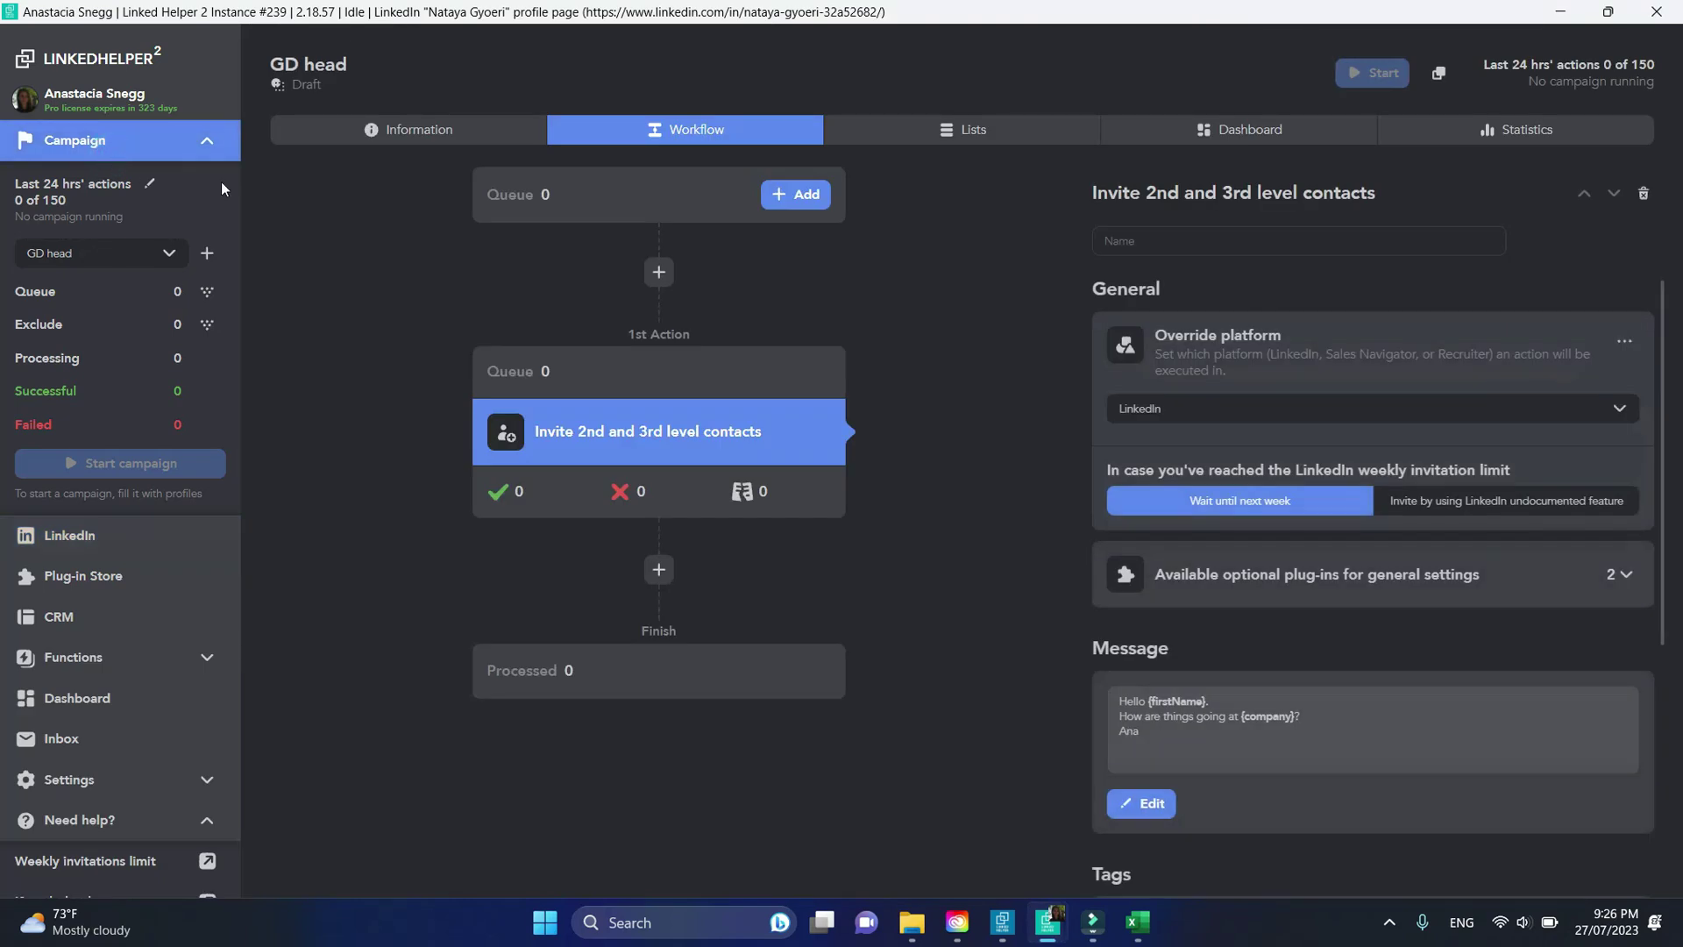
pyautogui.click(1470, 720)
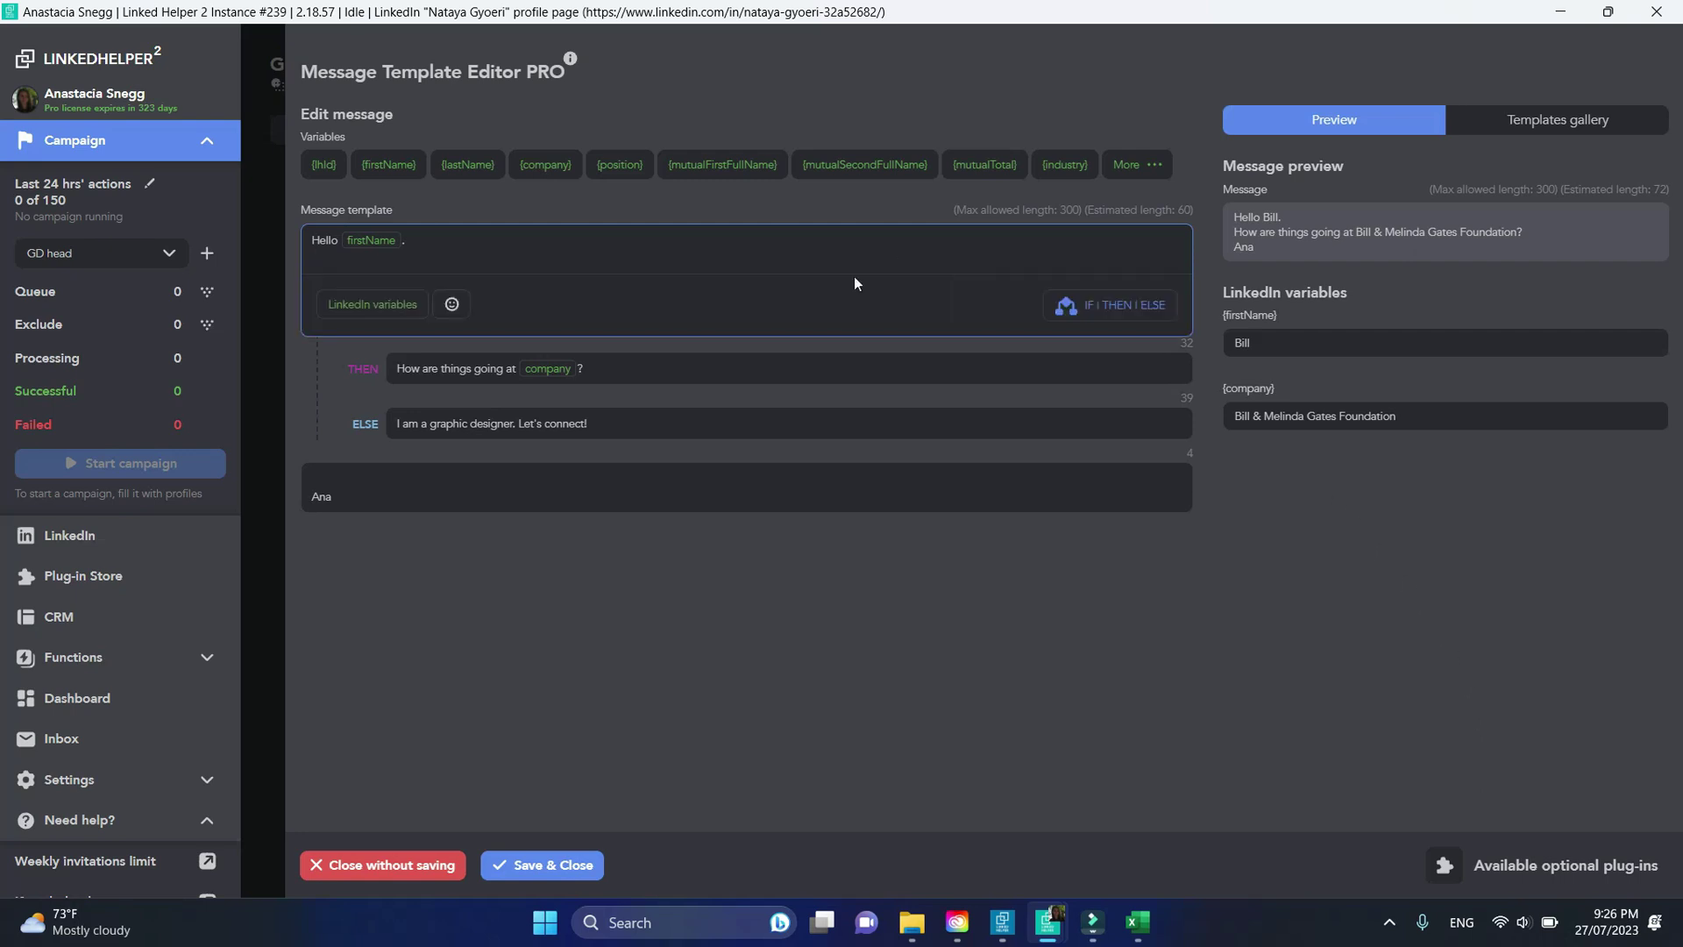
# Step: Delete the company THEN question and nest a new IF-THEN-ELSE block in that branch
pyautogui.click(707, 377)
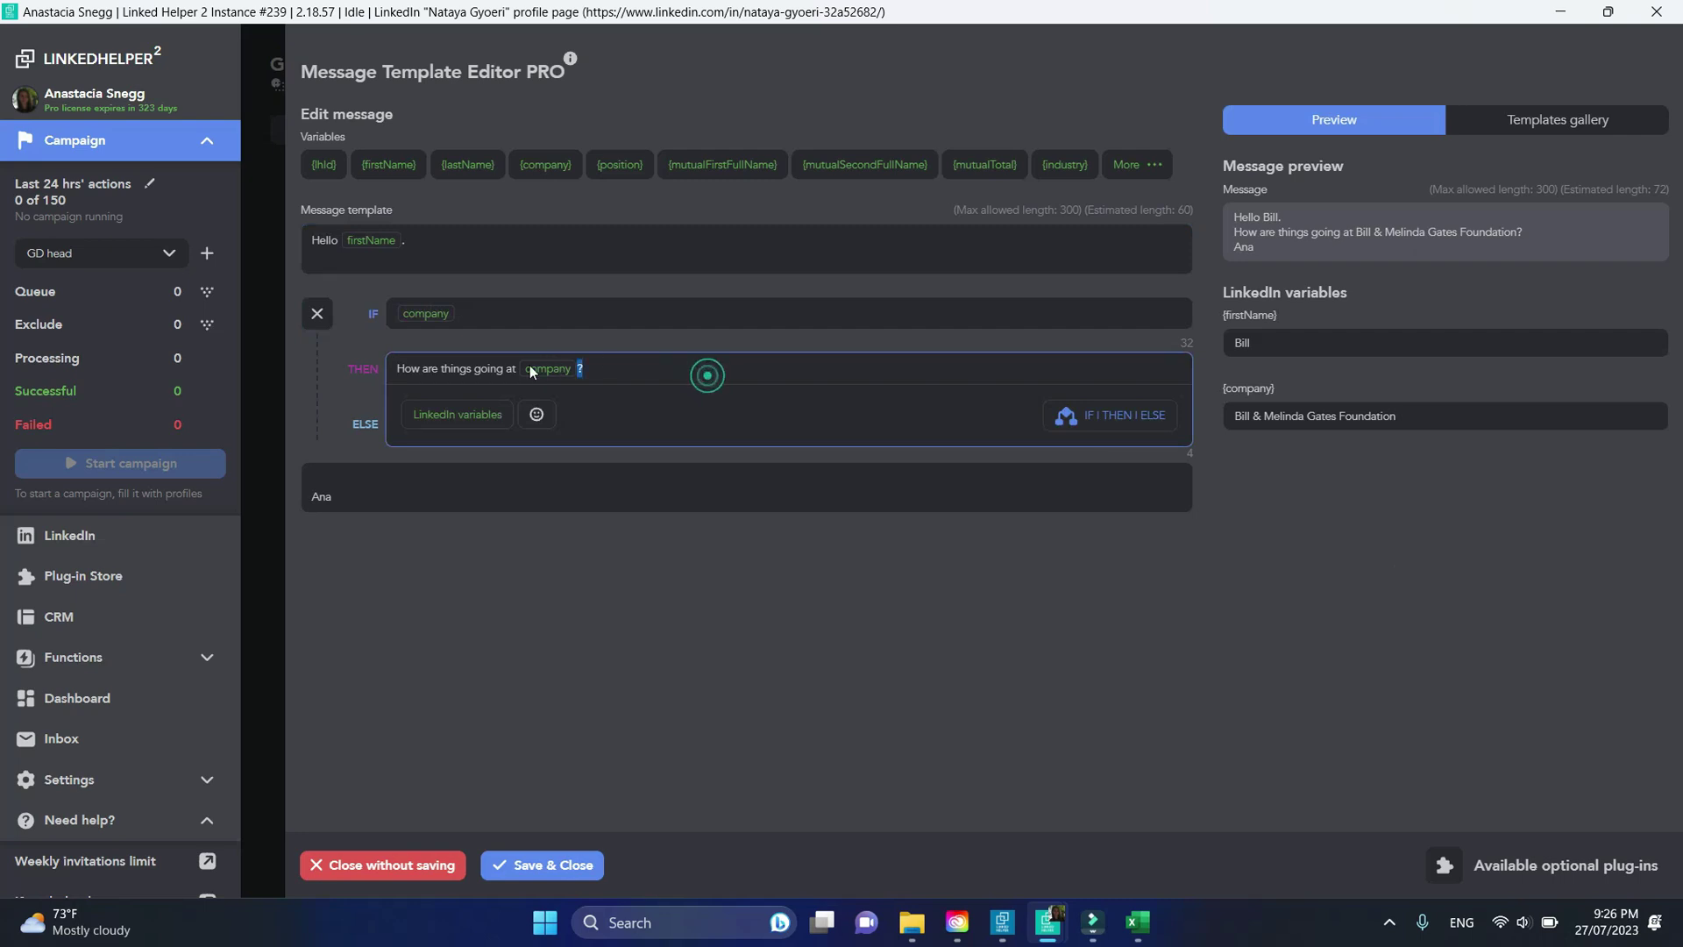
pyautogui.moveTo(707, 376); pyautogui.dragTo(383, 370)
pyautogui.press('Delete')
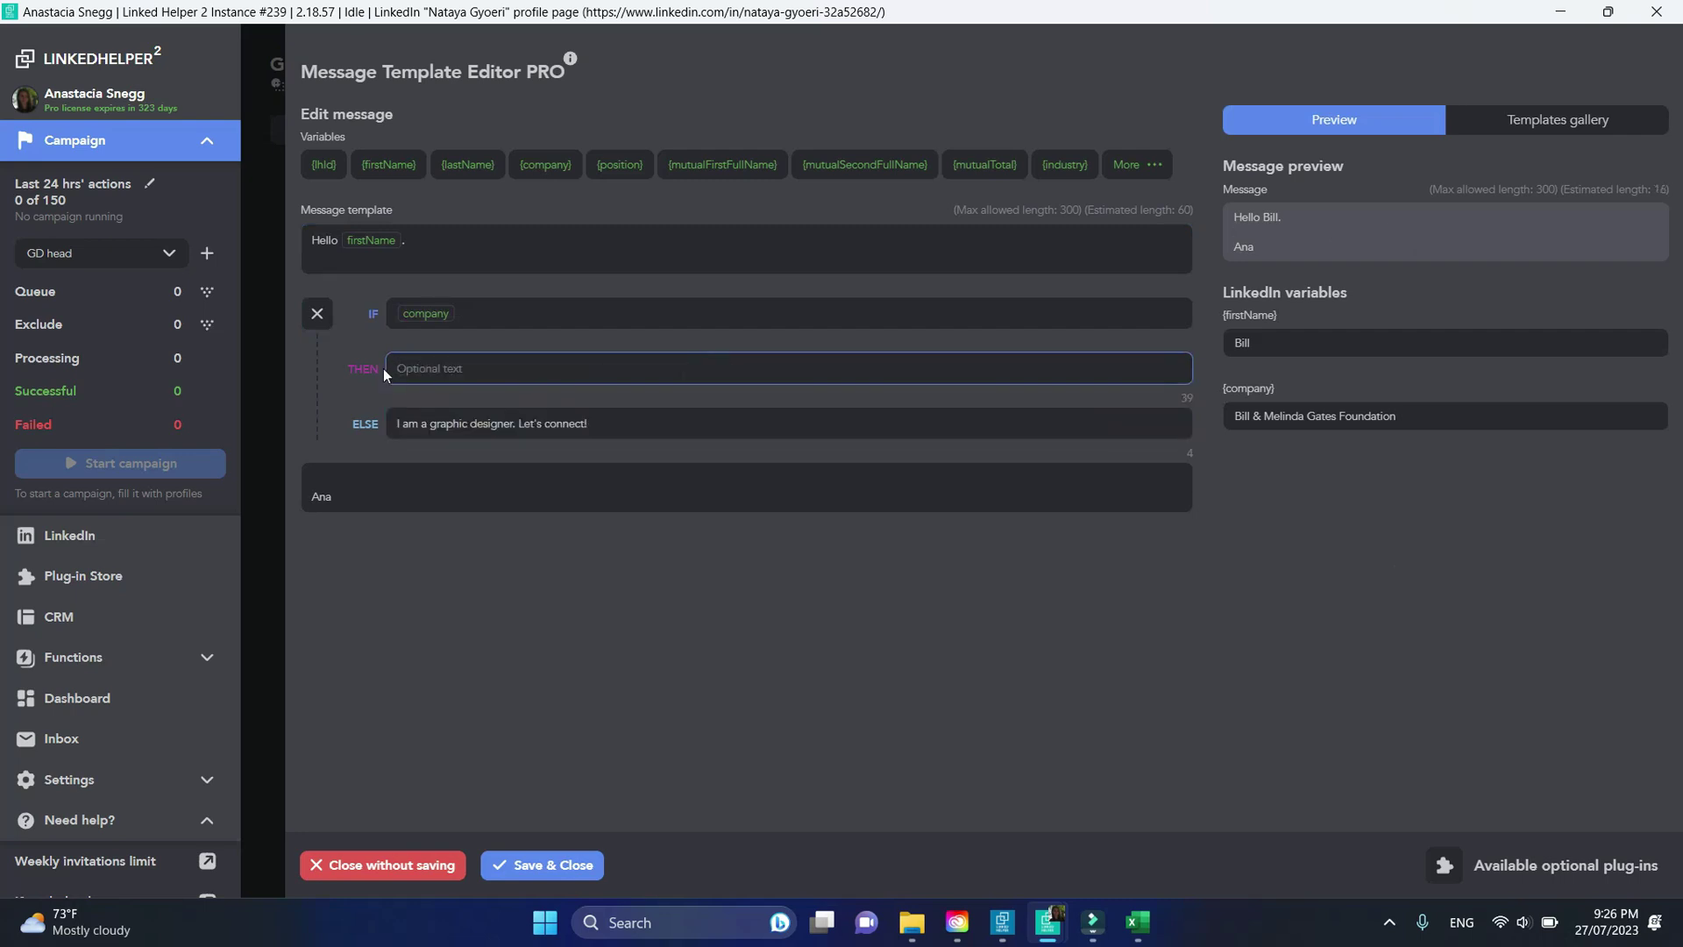
pyautogui.click(388, 368)
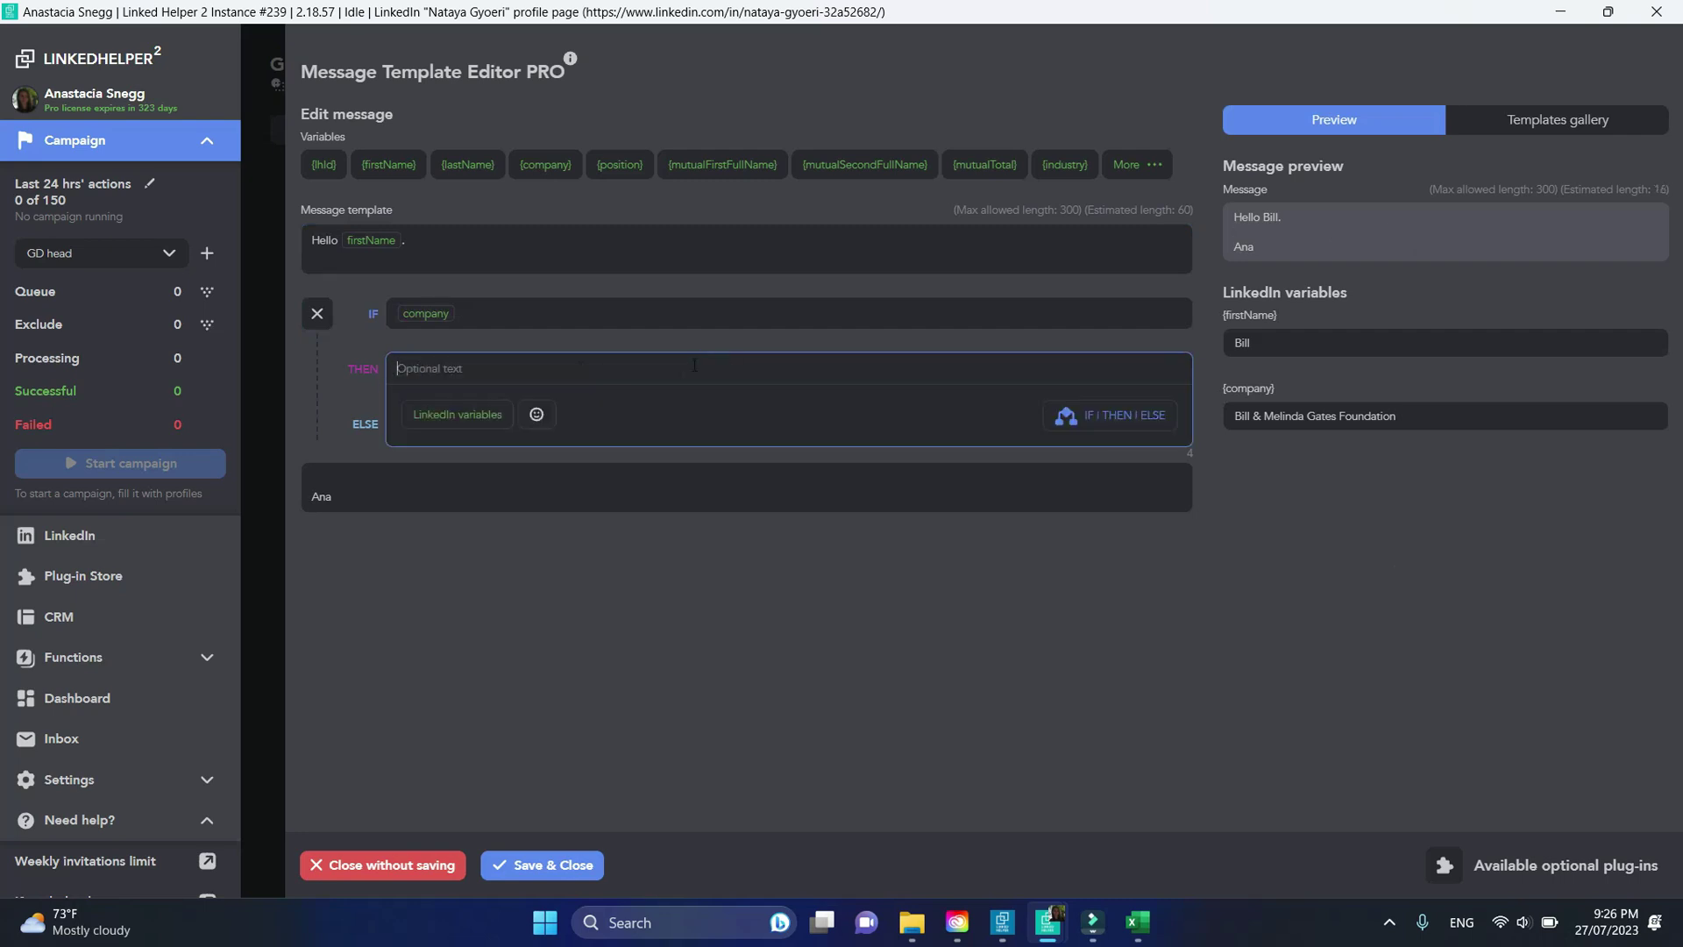
pyautogui.click(1117, 419)
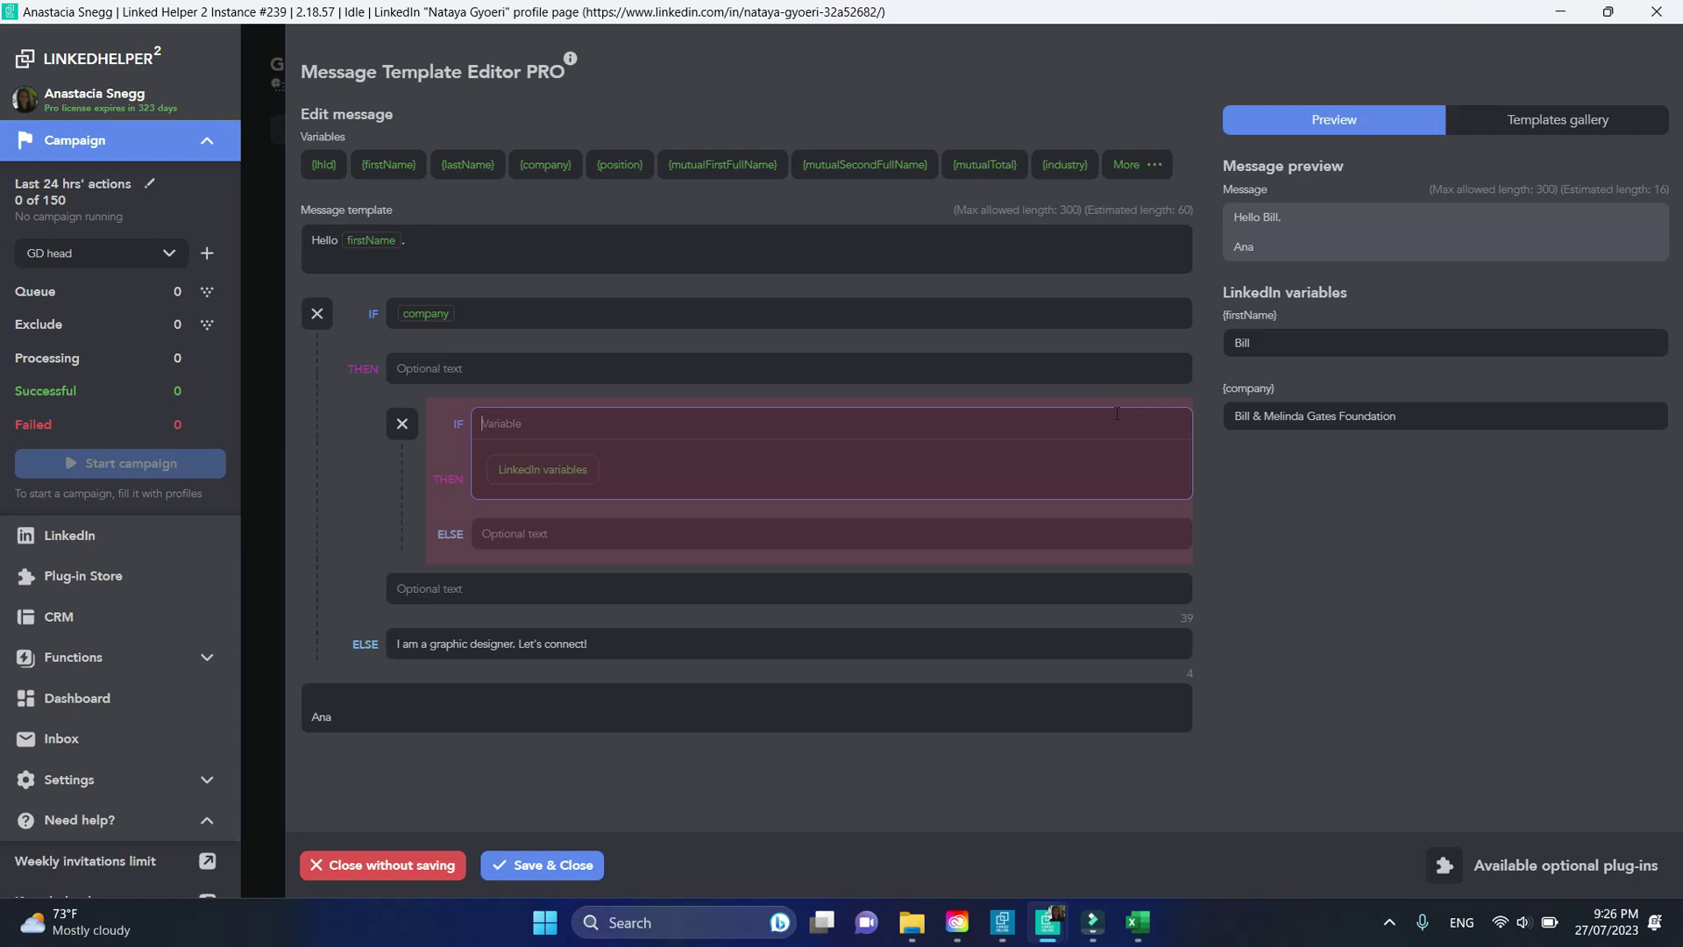
# Step: Set the nested IF to {mutualFirstFullName}; its THEN sentence uses {company} and {mutualFirstFullName}
pyautogui.click(1117, 418)
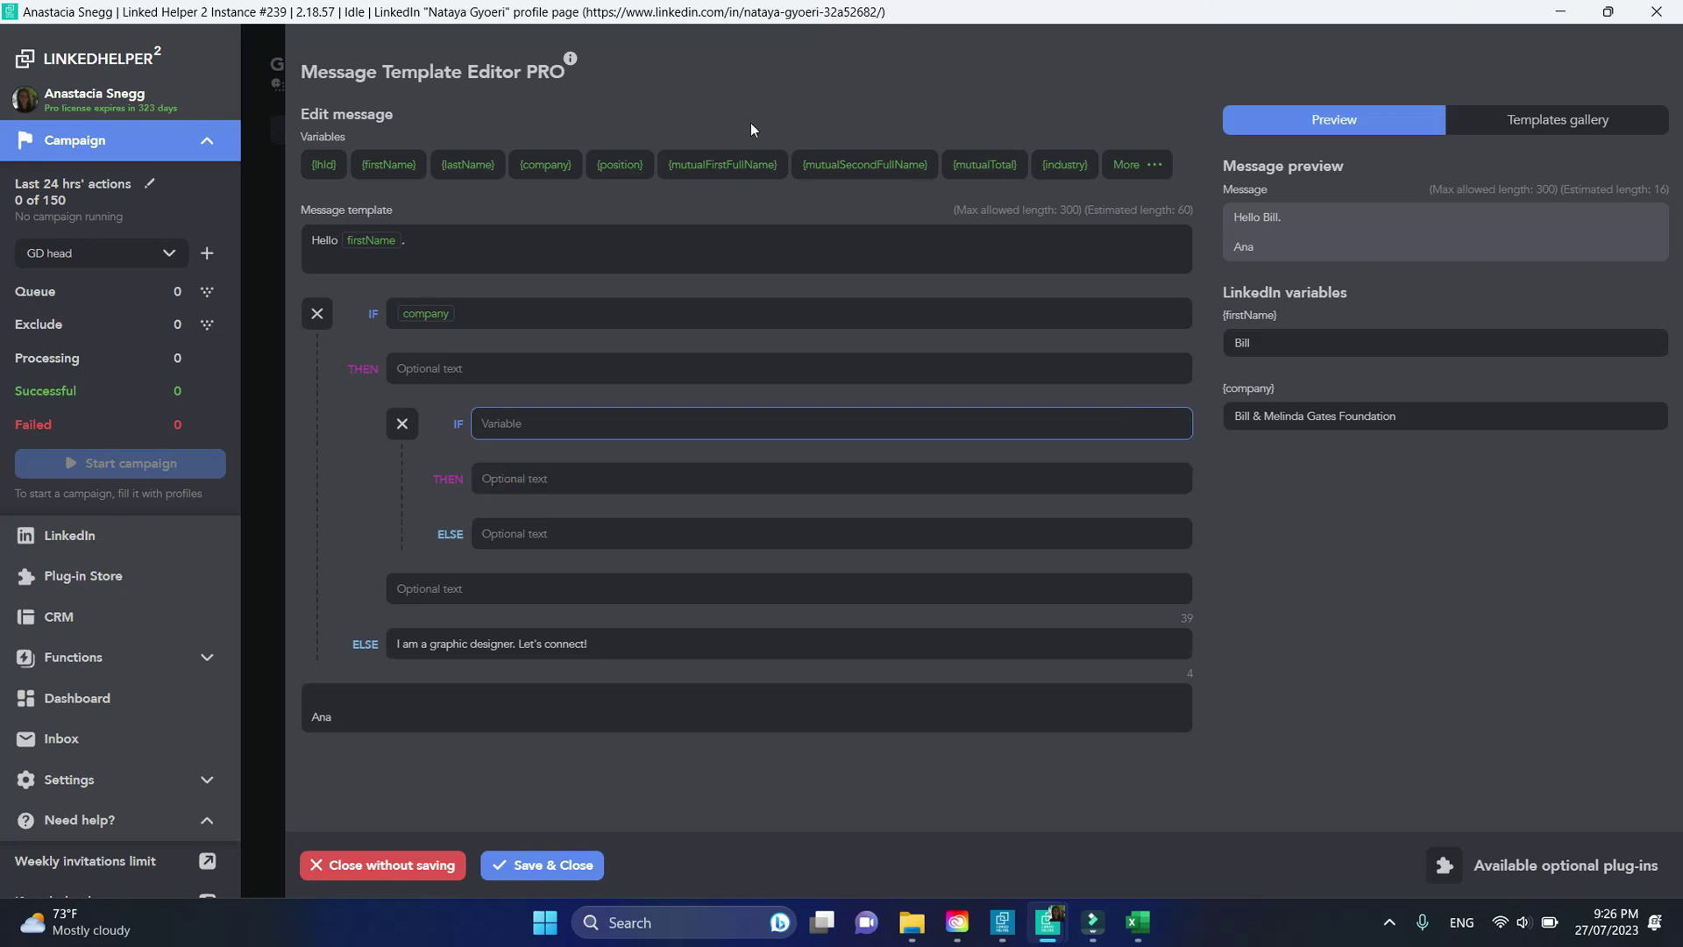
pyautogui.click(722, 164)
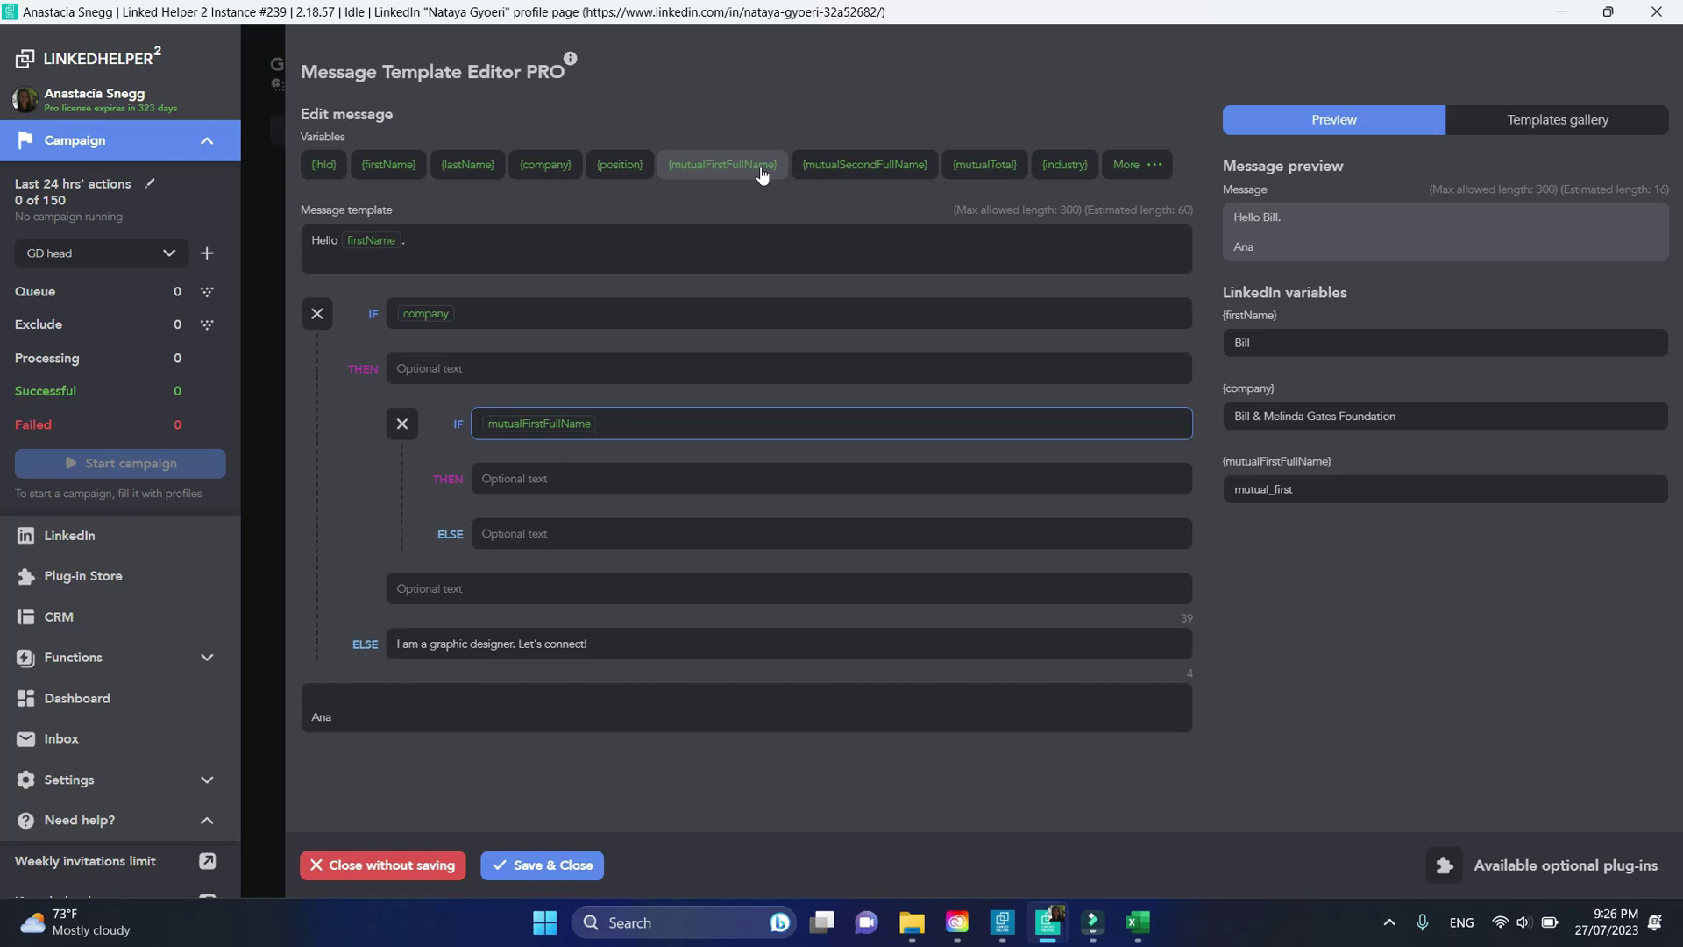
pyautogui.click(737, 478)
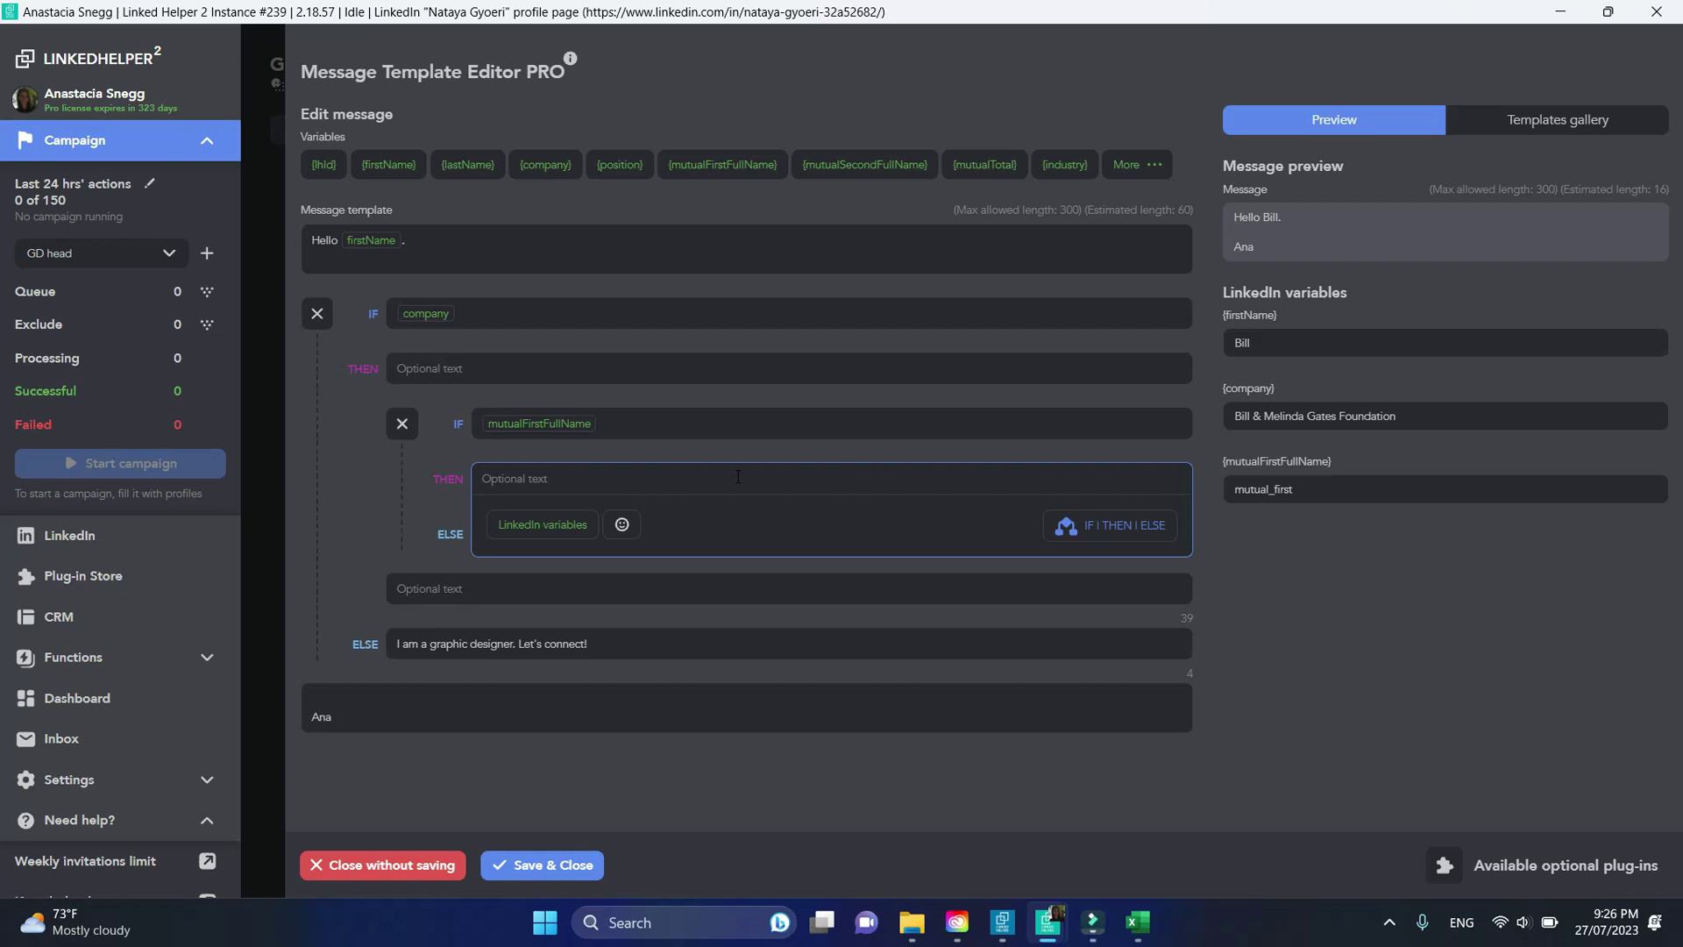
pyautogui.write('How are things at')
pyautogui.click(552, 171)
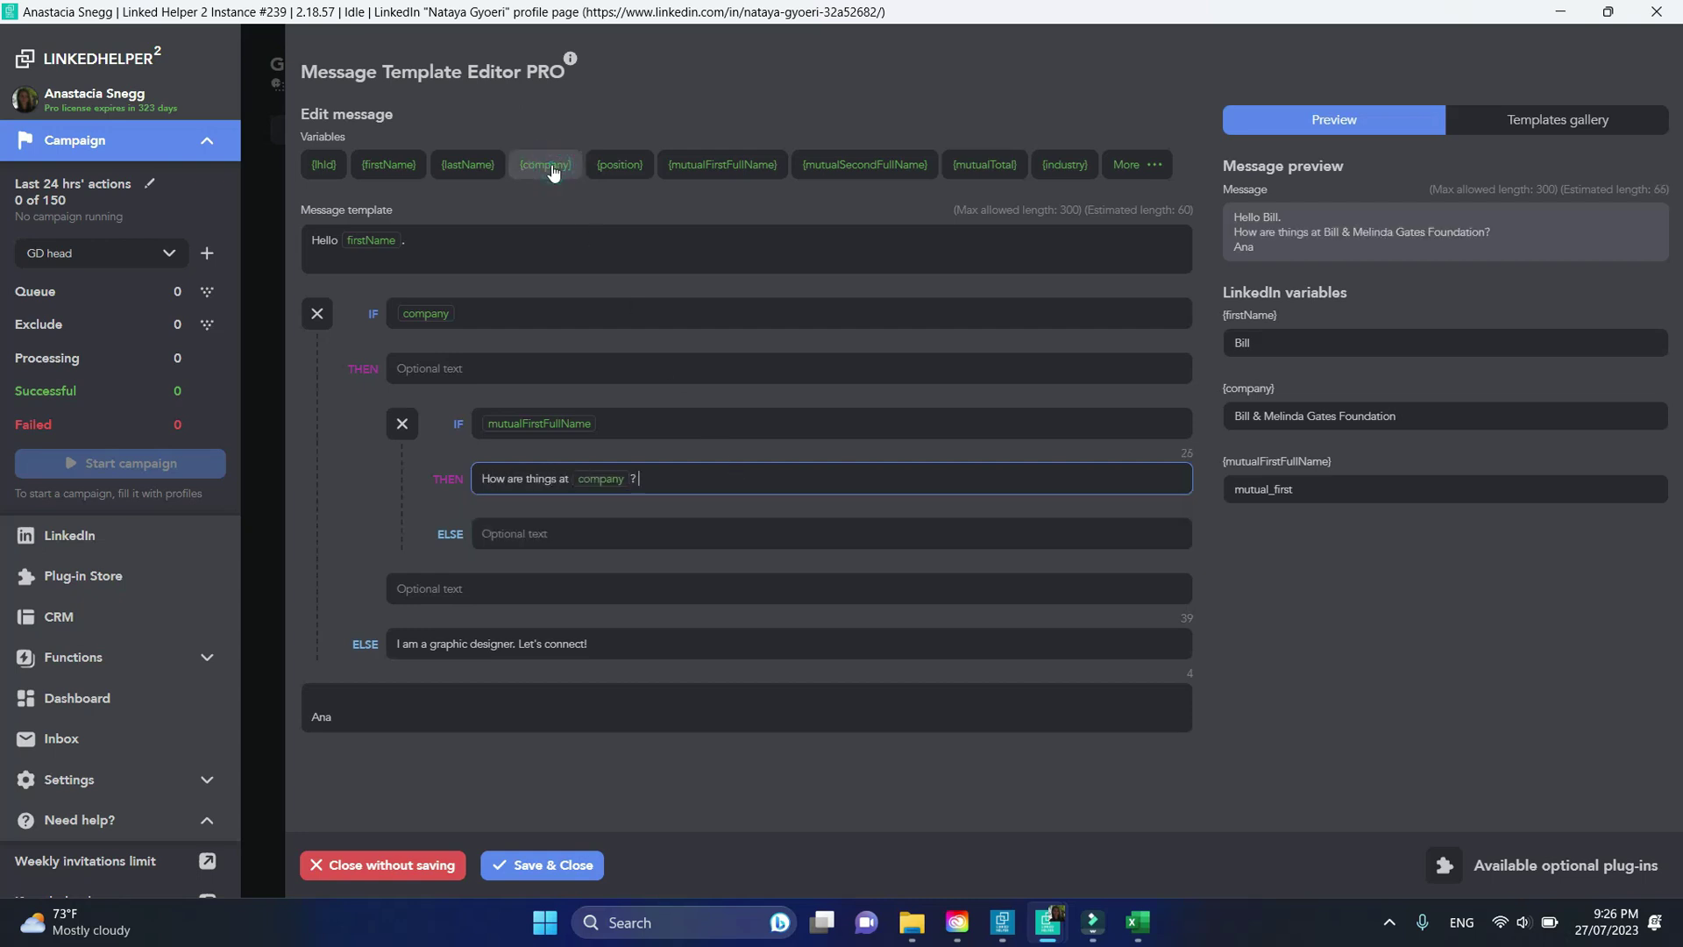
pyautogui.write(" I'd love to connect with yo")
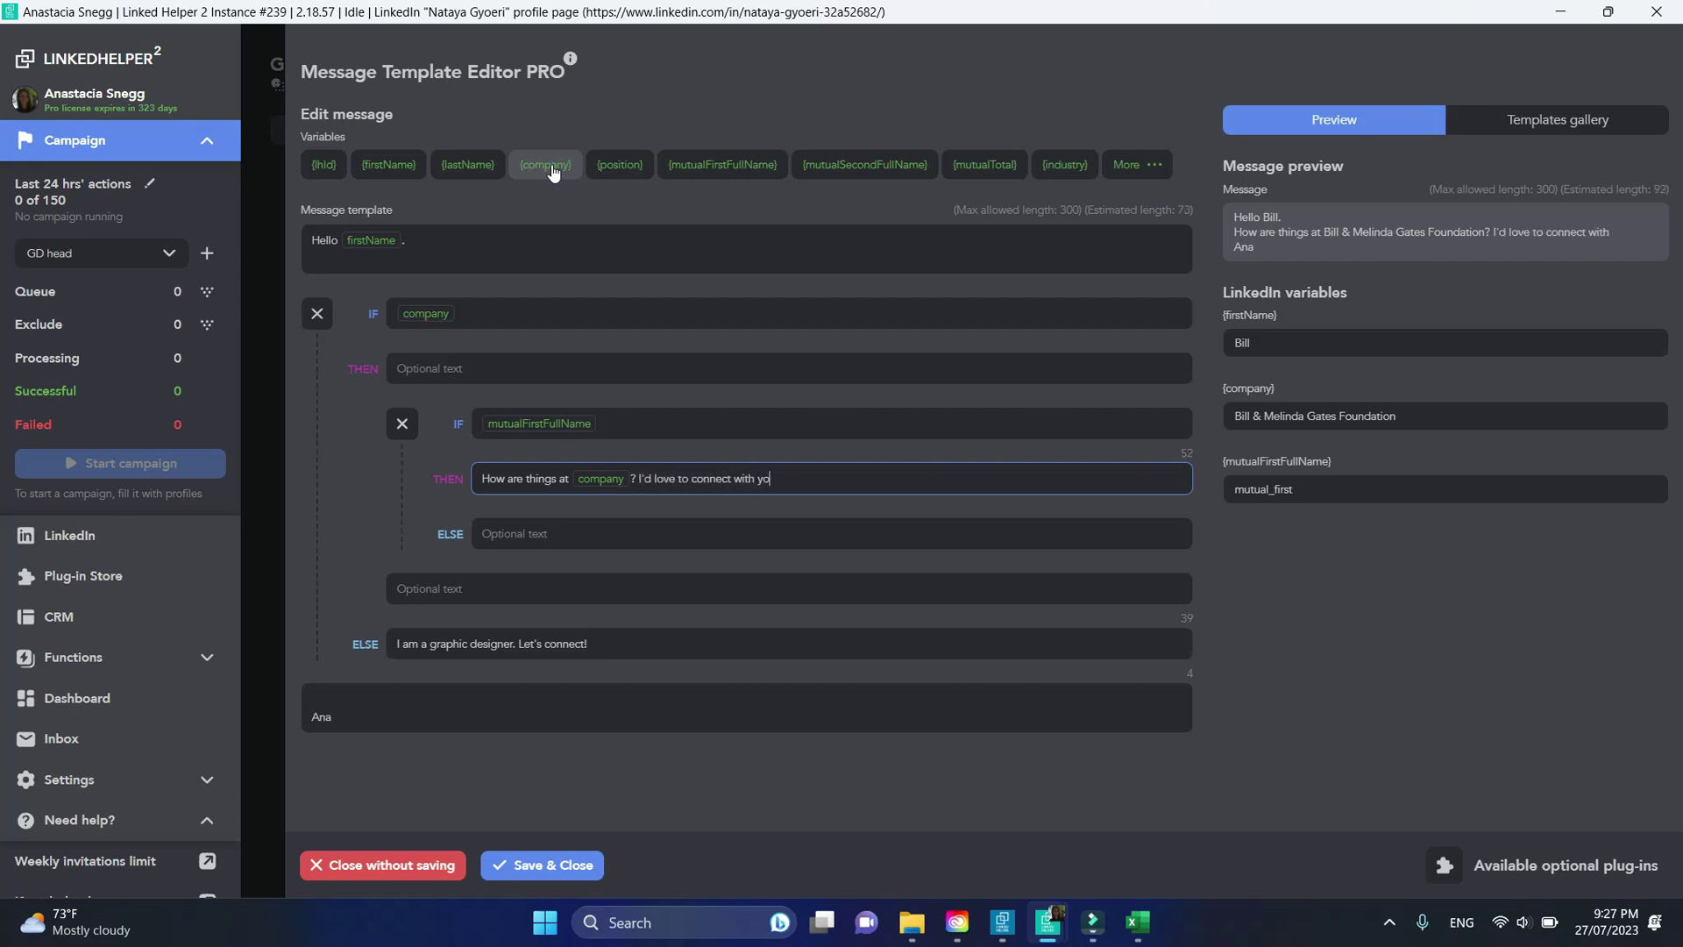
pyautogui.write('u. By the way, we ')
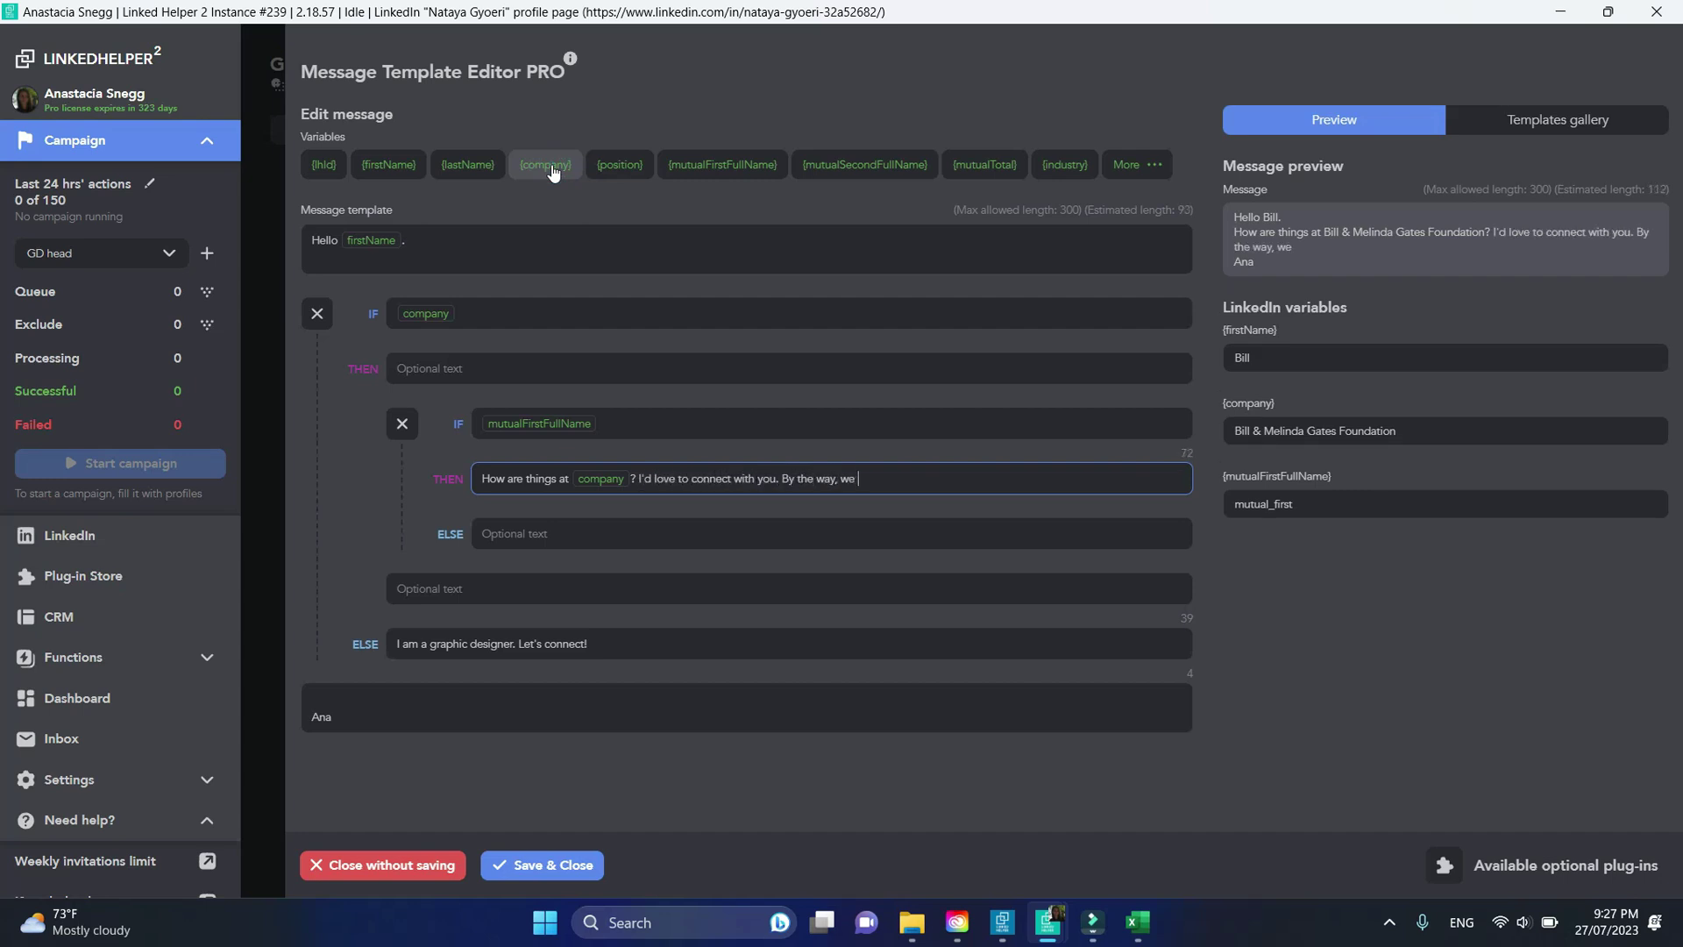
pyautogui.write('seem to share a mutual coc')
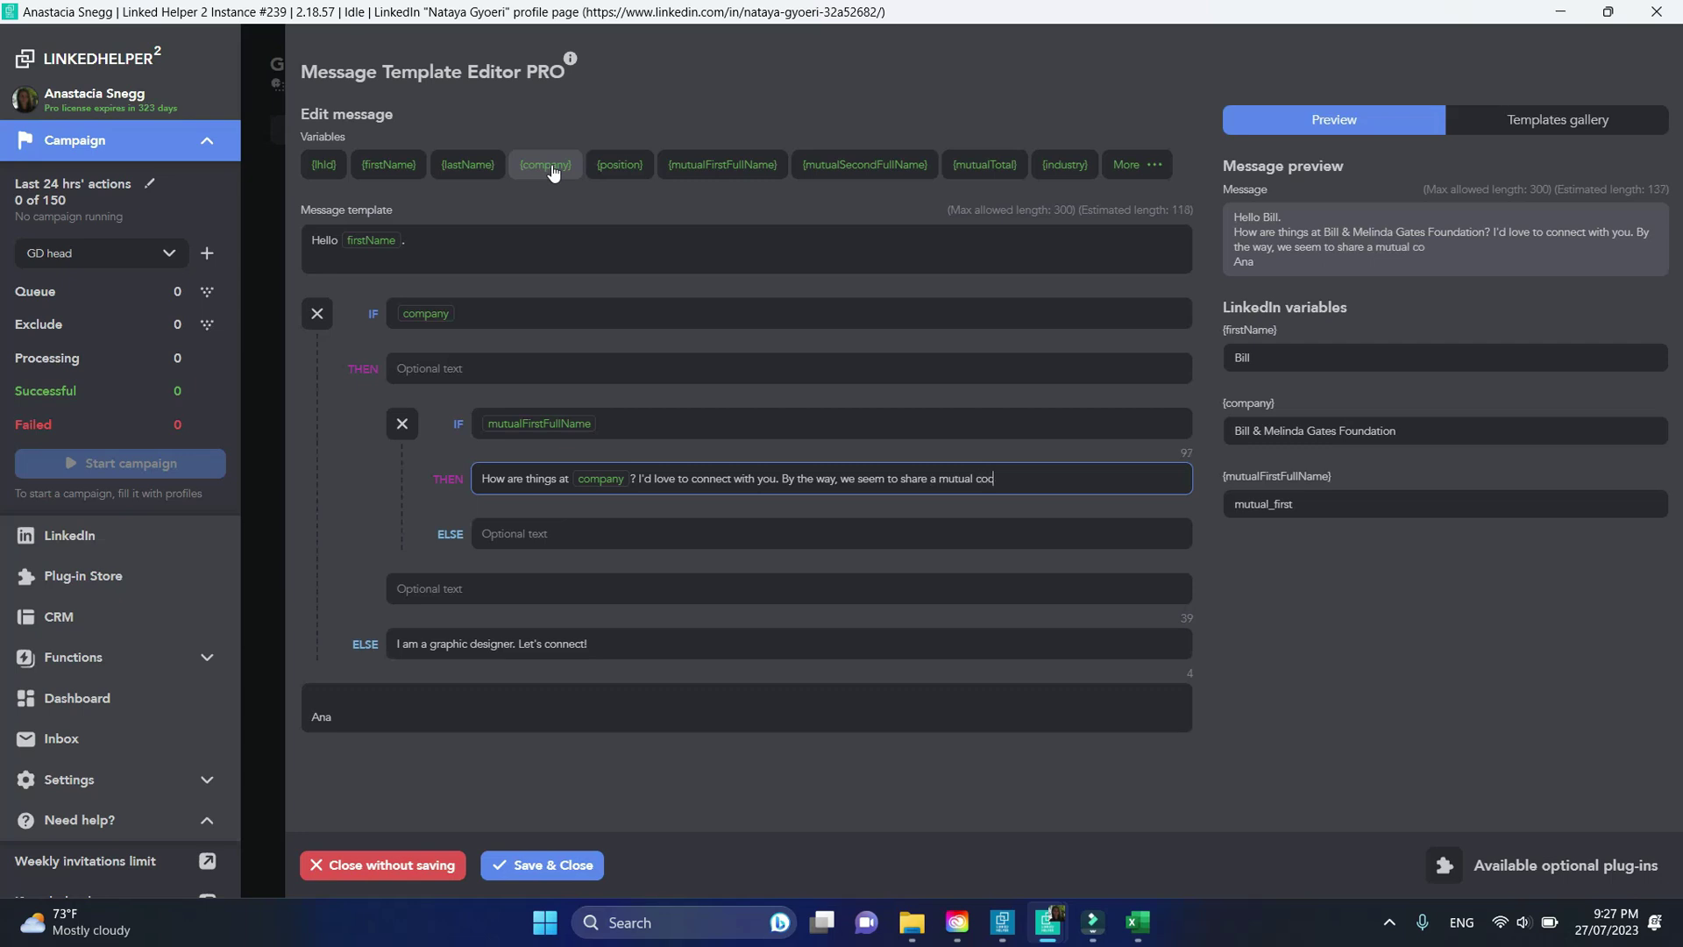
pyautogui.press('BackSpace')
pyautogui.write('ntact -')
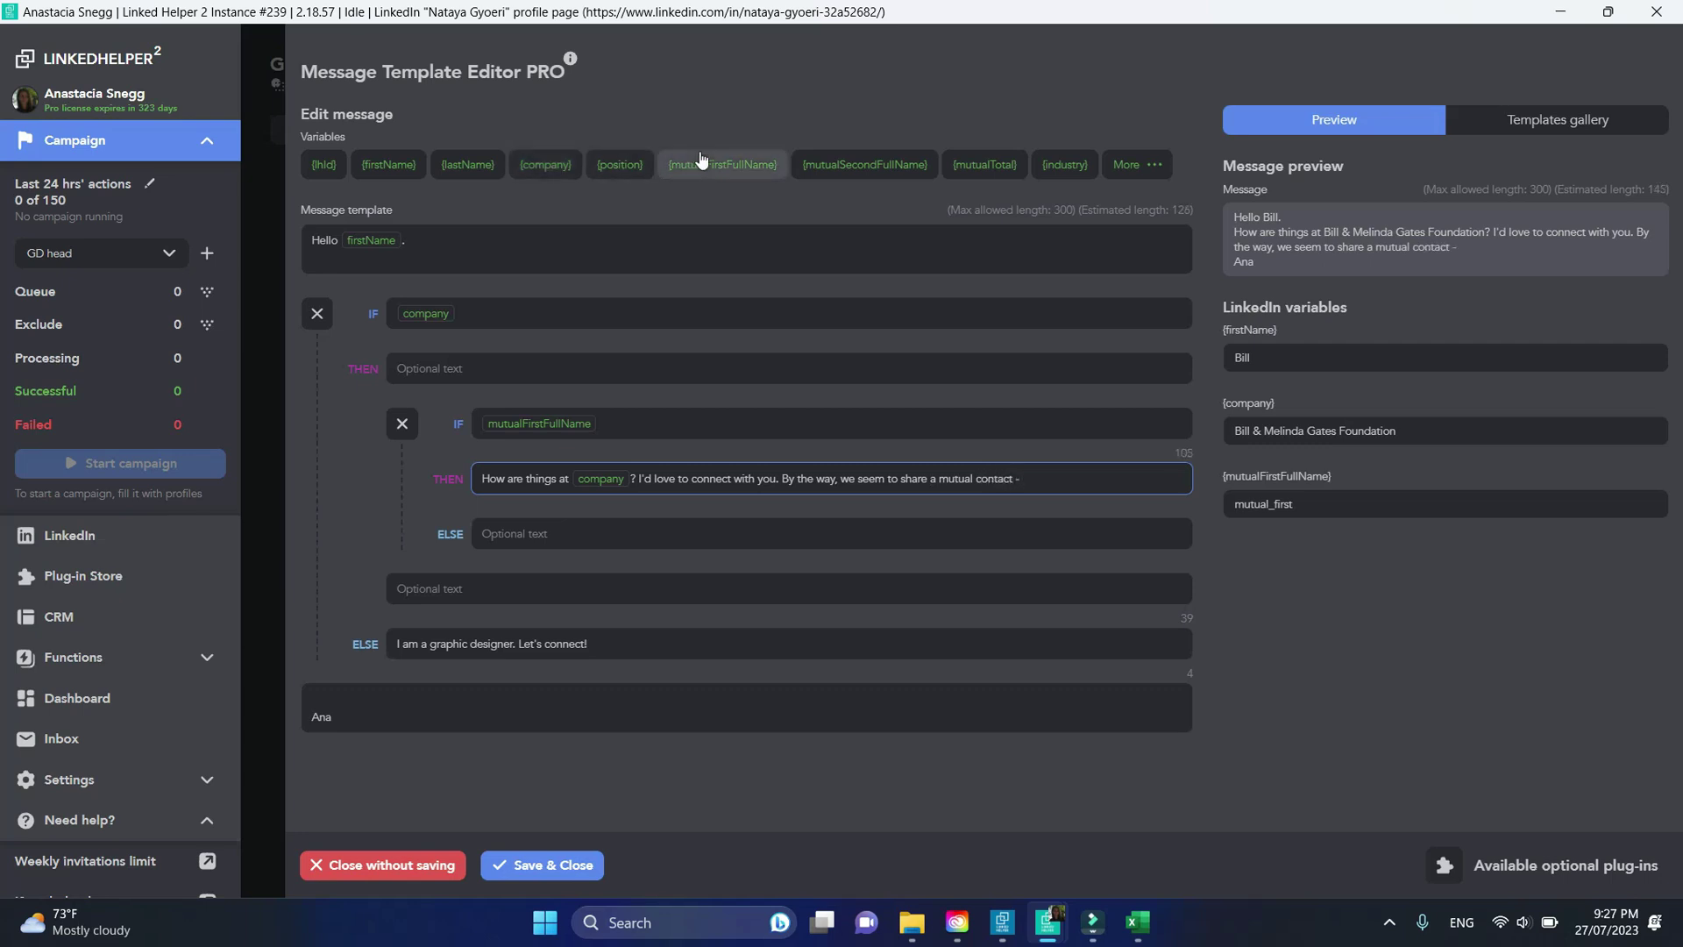
pyautogui.click(700, 163)
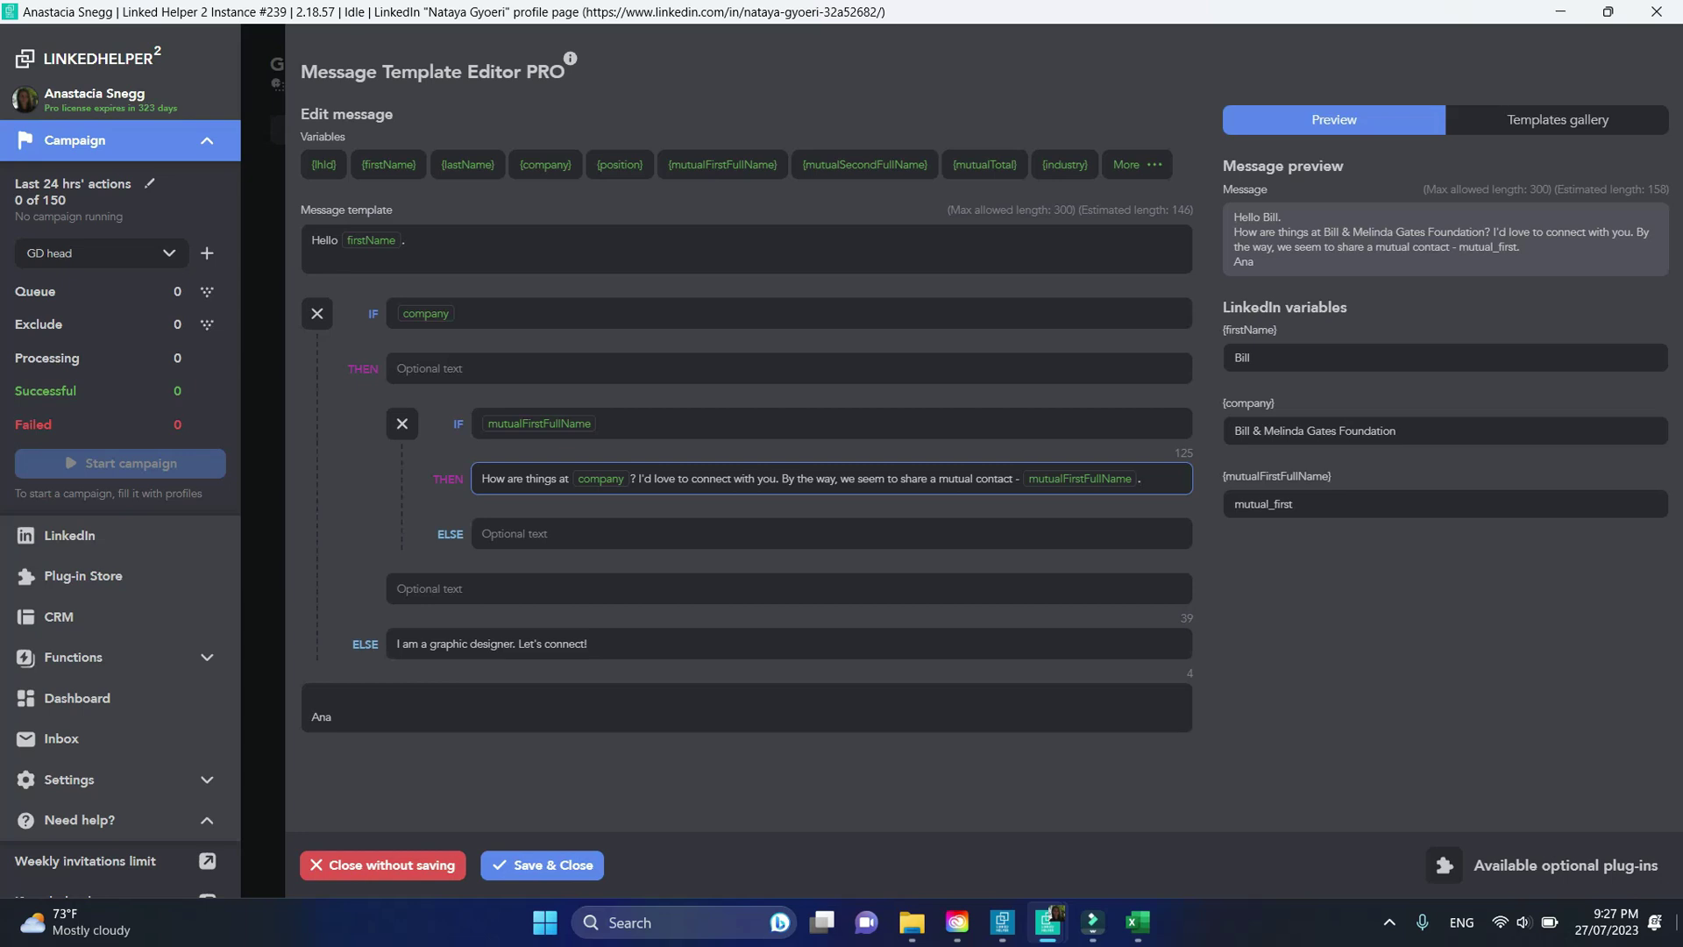
# Step: Fill the inner ELSE with 'How are things at {company}? I'd love to connect with you.'
pyautogui.click(1067, 532)
pyautogui.write('How are things at')
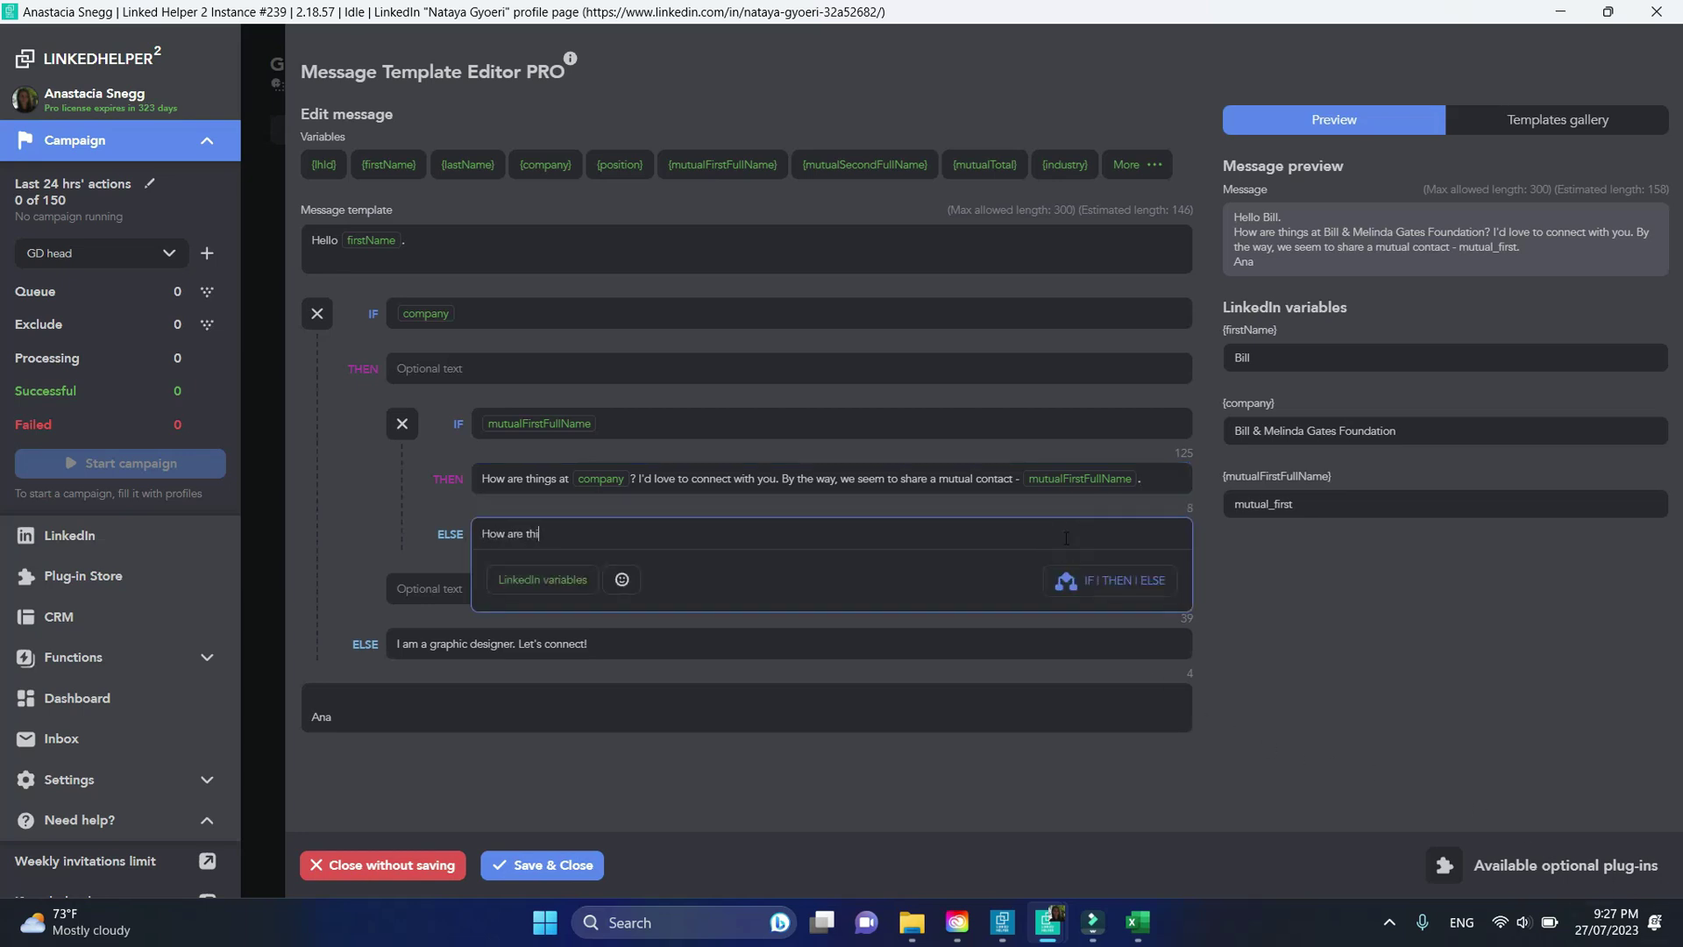
pyautogui.click(544, 164)
pyautogui.write('?')
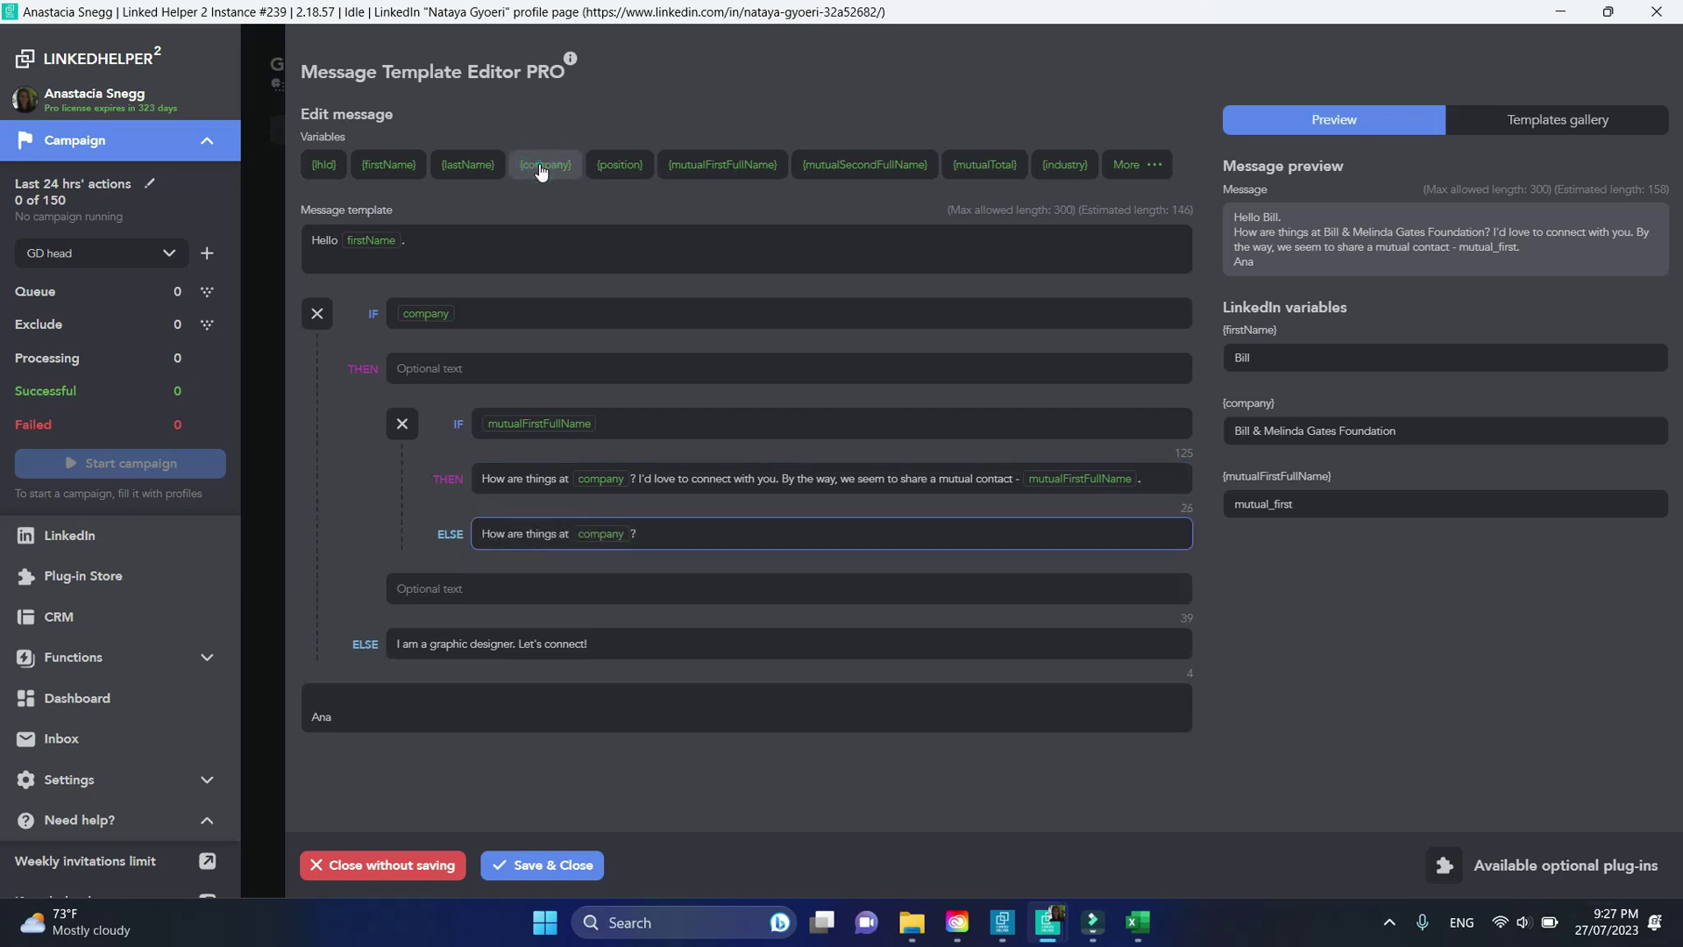
pyautogui.write(" I'd love to connect wi")
pyautogui.write('th you.')
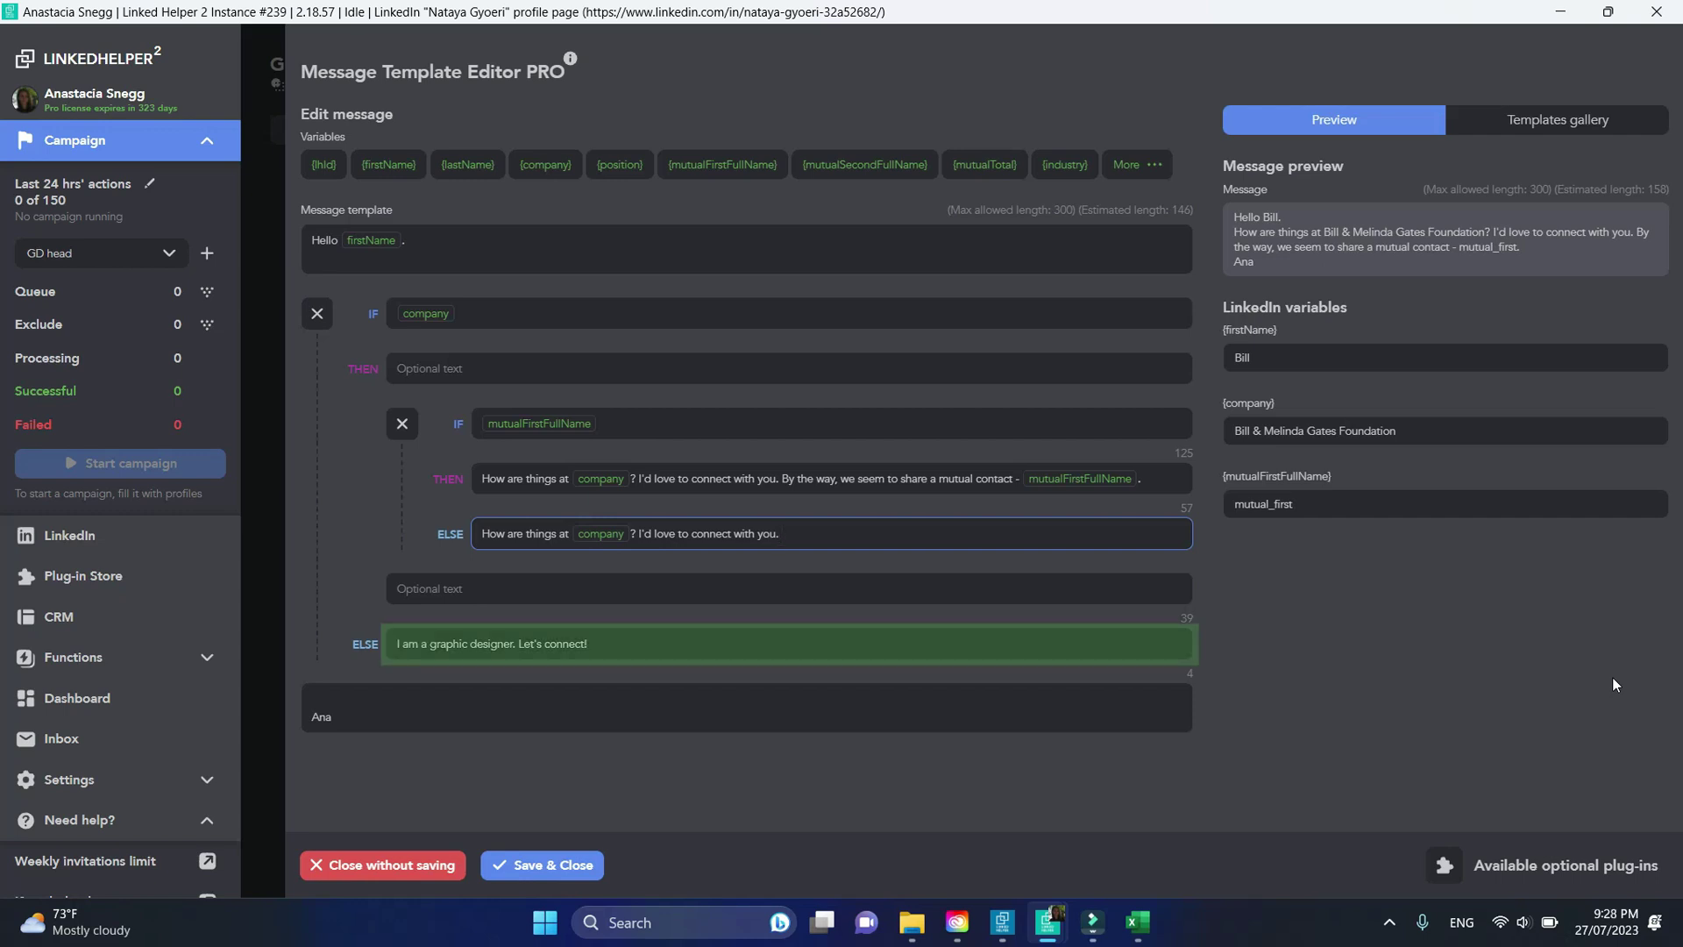
# Step: Set the test values to company Swatch Group and mutual contact Connor
pyautogui.doubleClick(1422, 430)
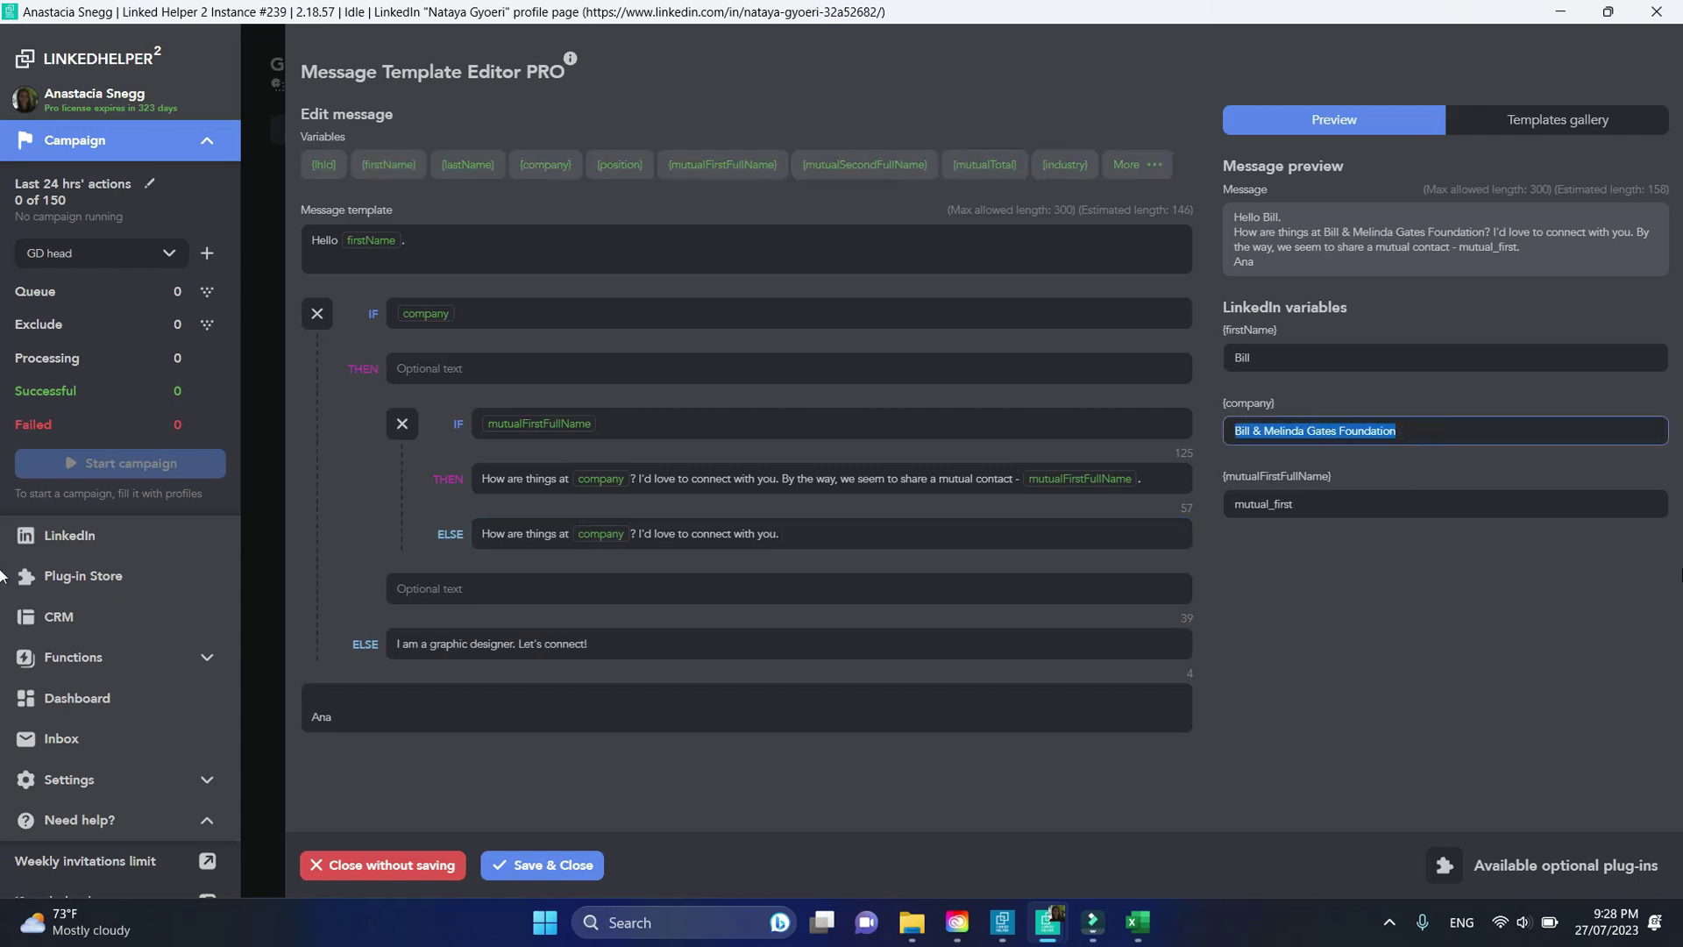
pyautogui.write('S')
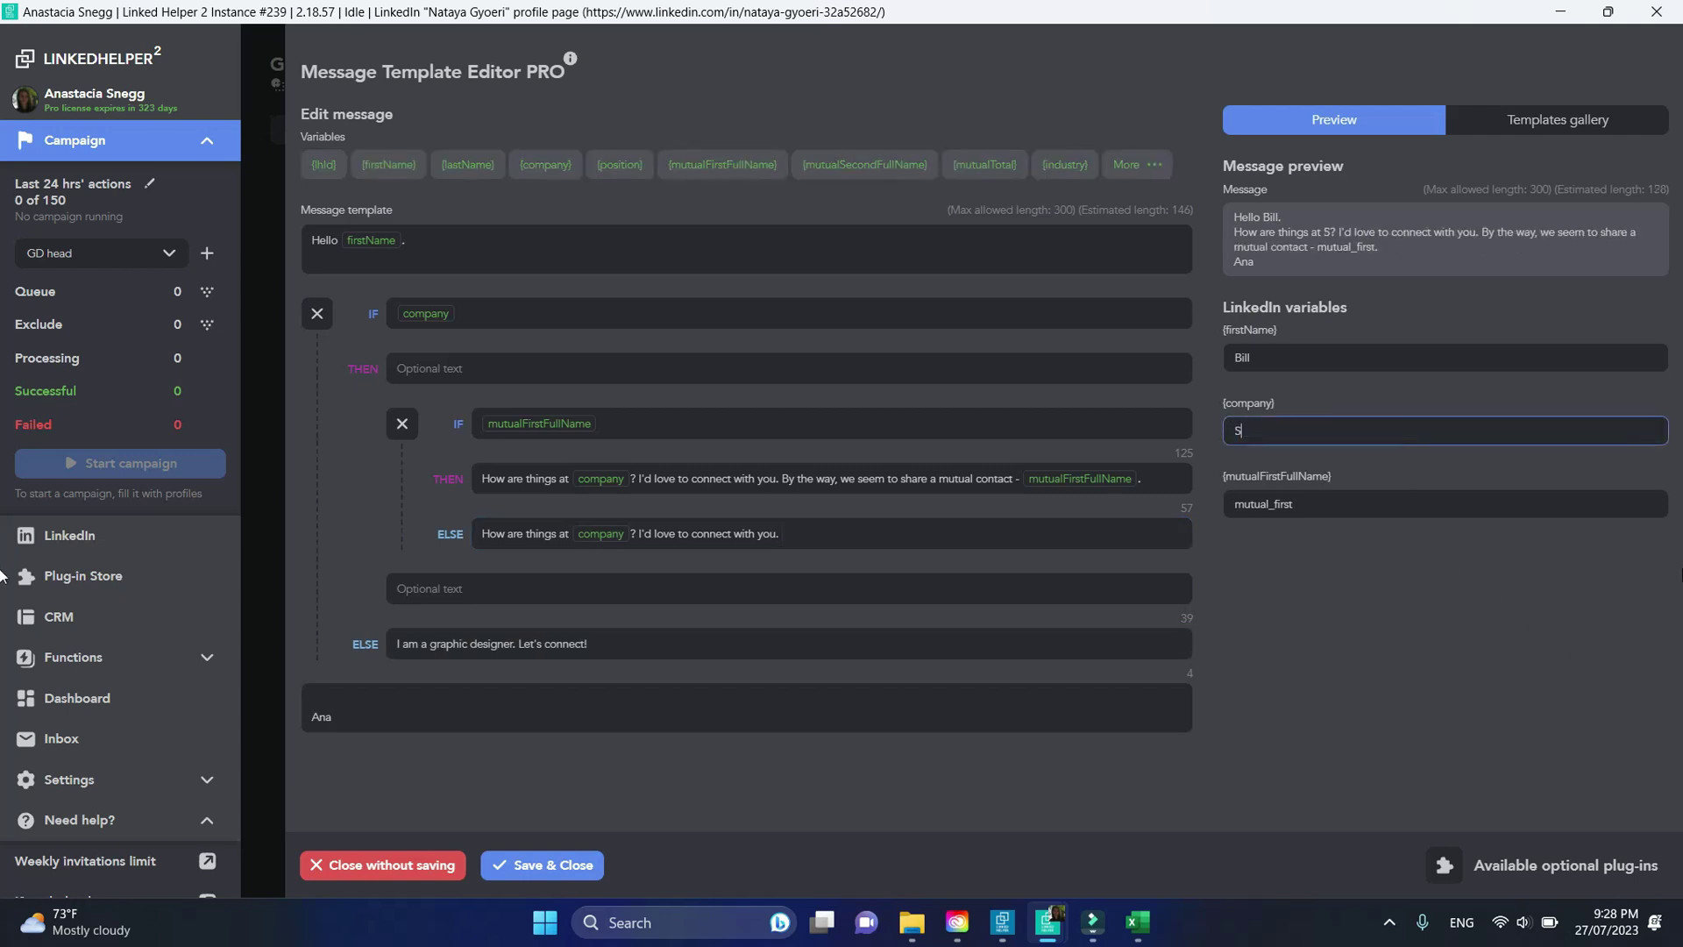
pyautogui.write('watch Group')
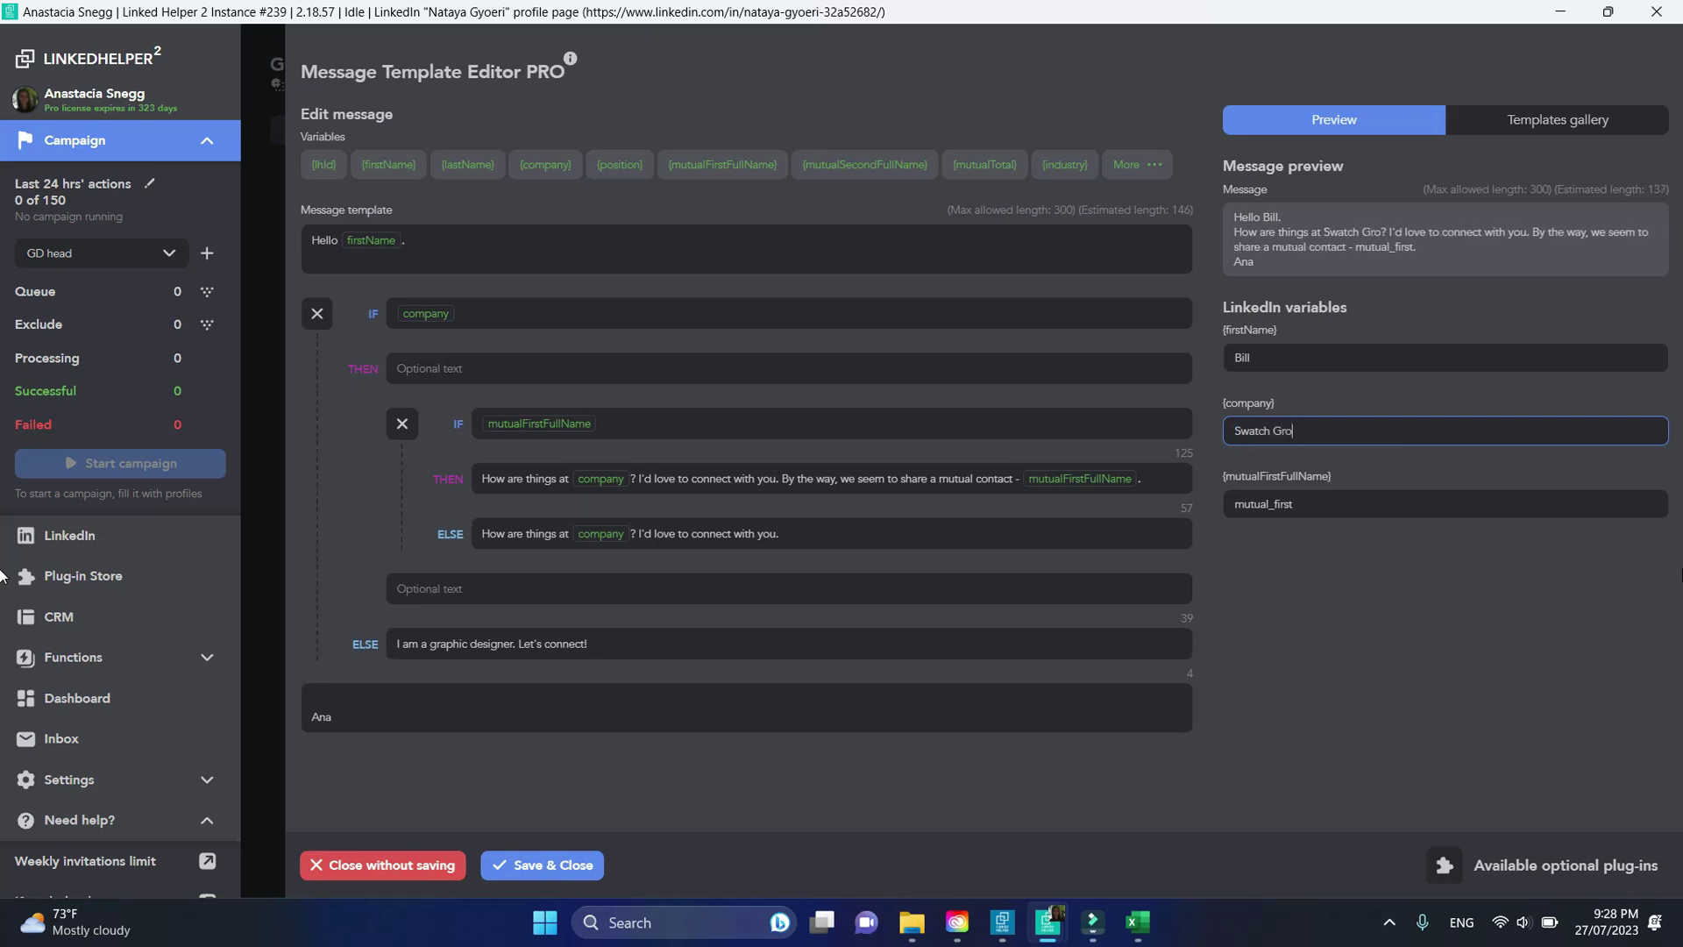
pyautogui.click(1354, 505)
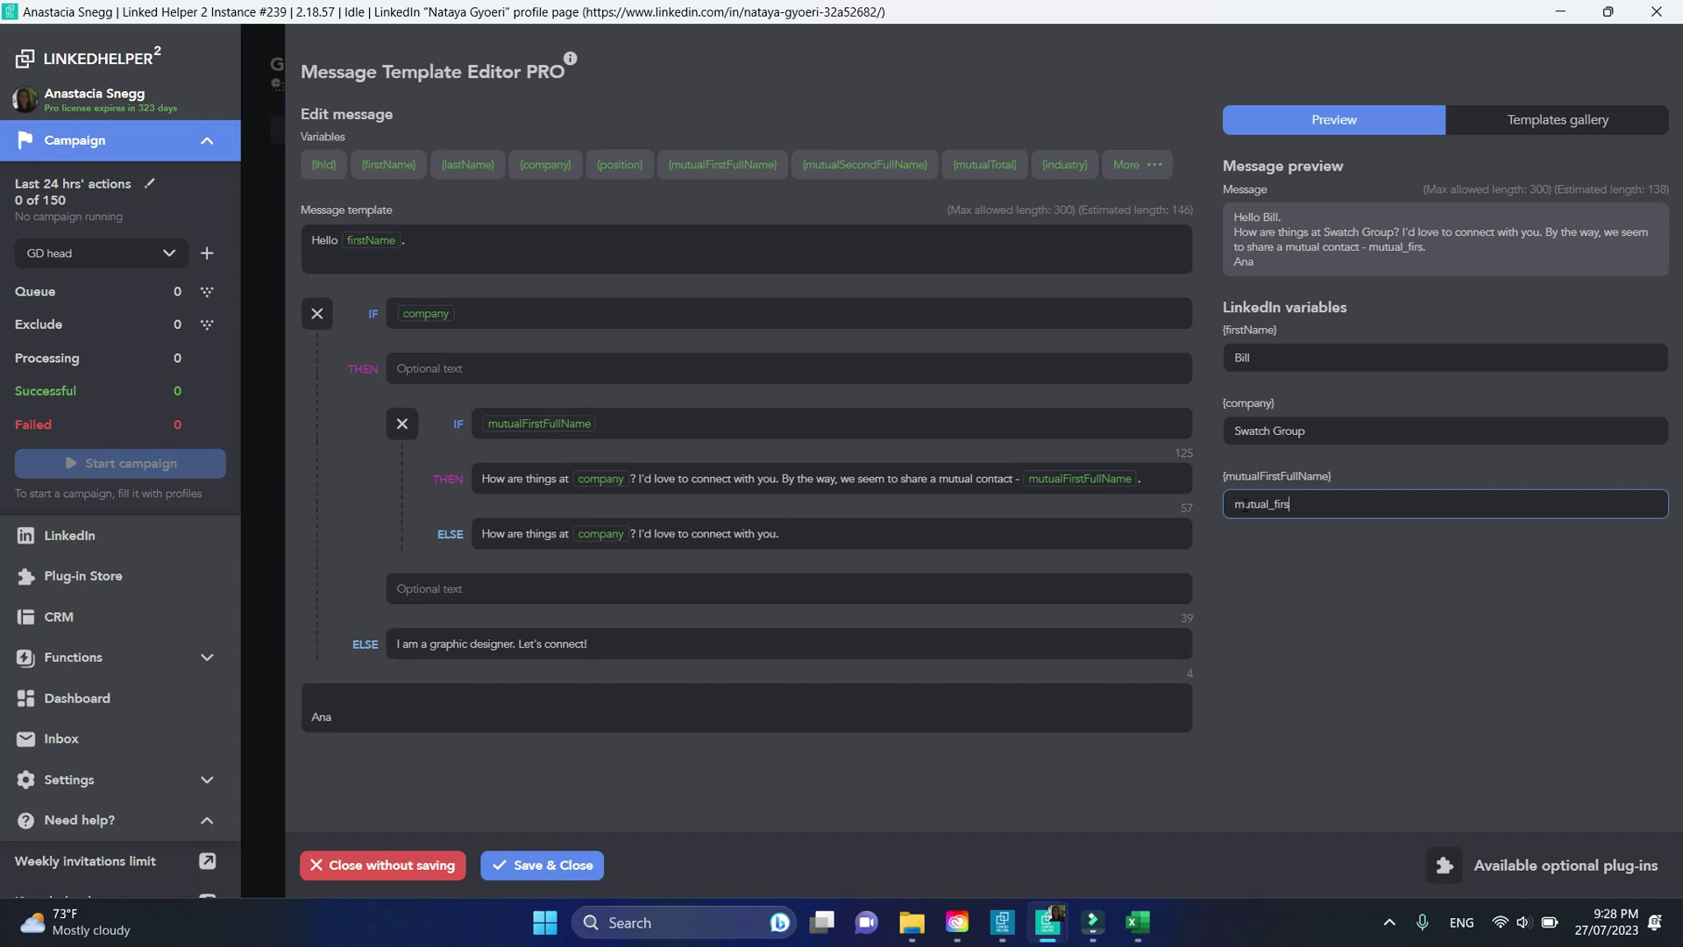
pyautogui.hotkey('ctrl', 'a')
pyautogui.press('BackSpace')
pyautogui.write('Conno')
pyautogui.write('r')
# Step: Clear the test mutual contact and company to preview the fallback message
pyautogui.doubleClick(1271, 505)
pyautogui.press('BackSpace')
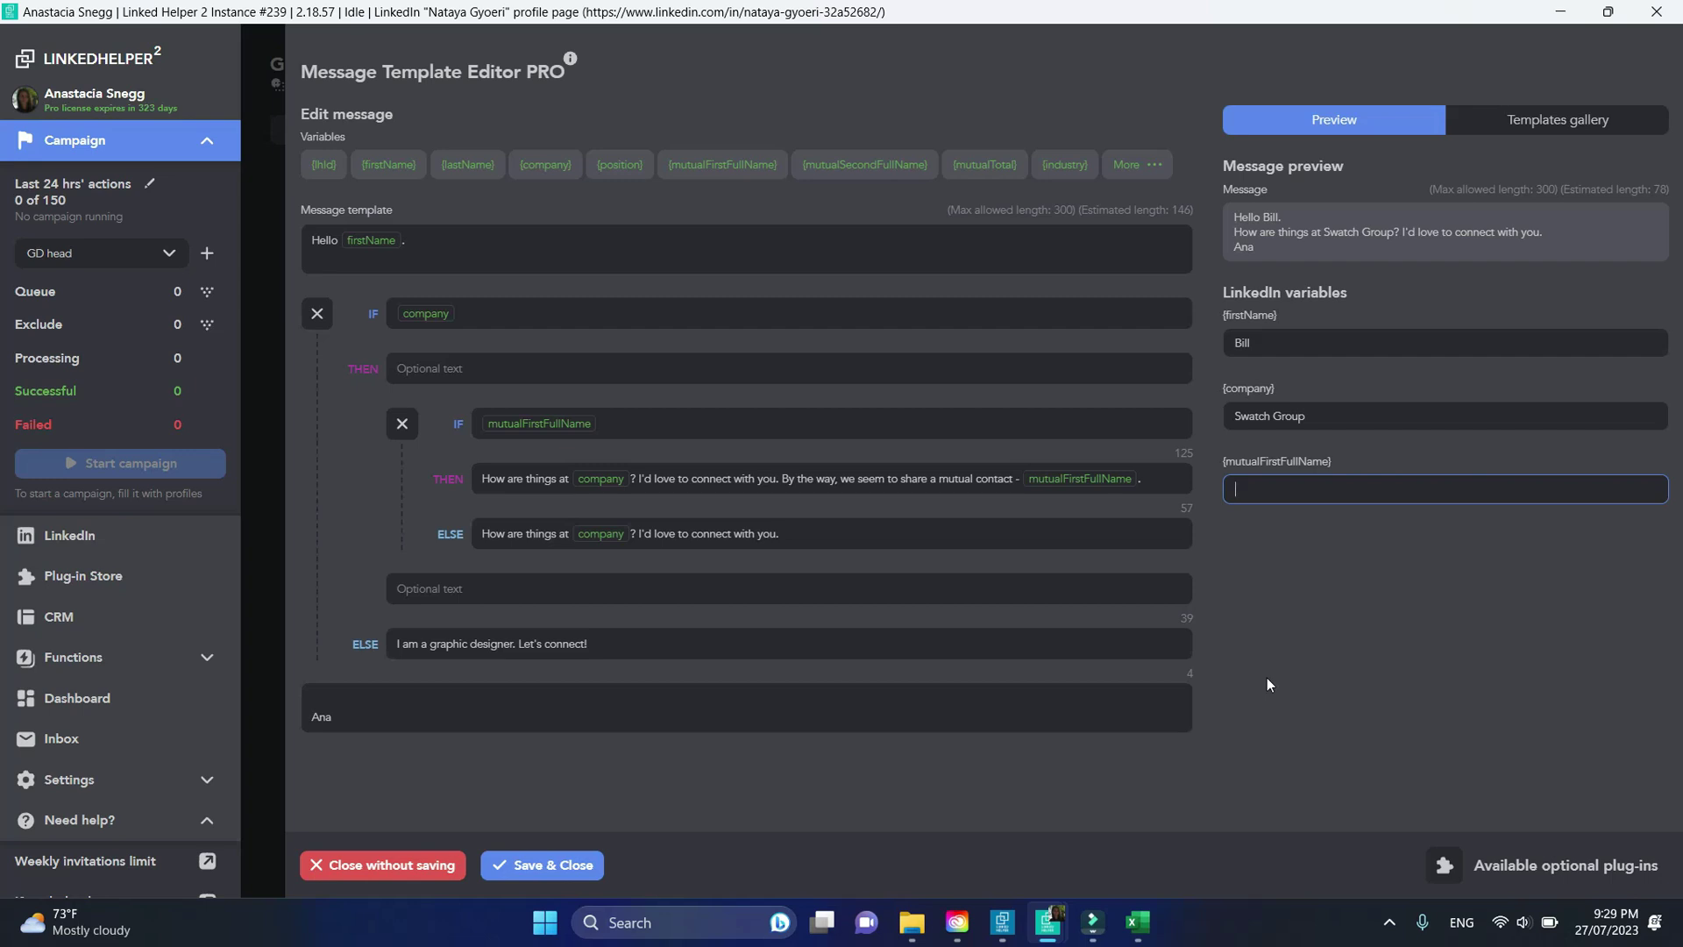
pyautogui.click(1335, 421)
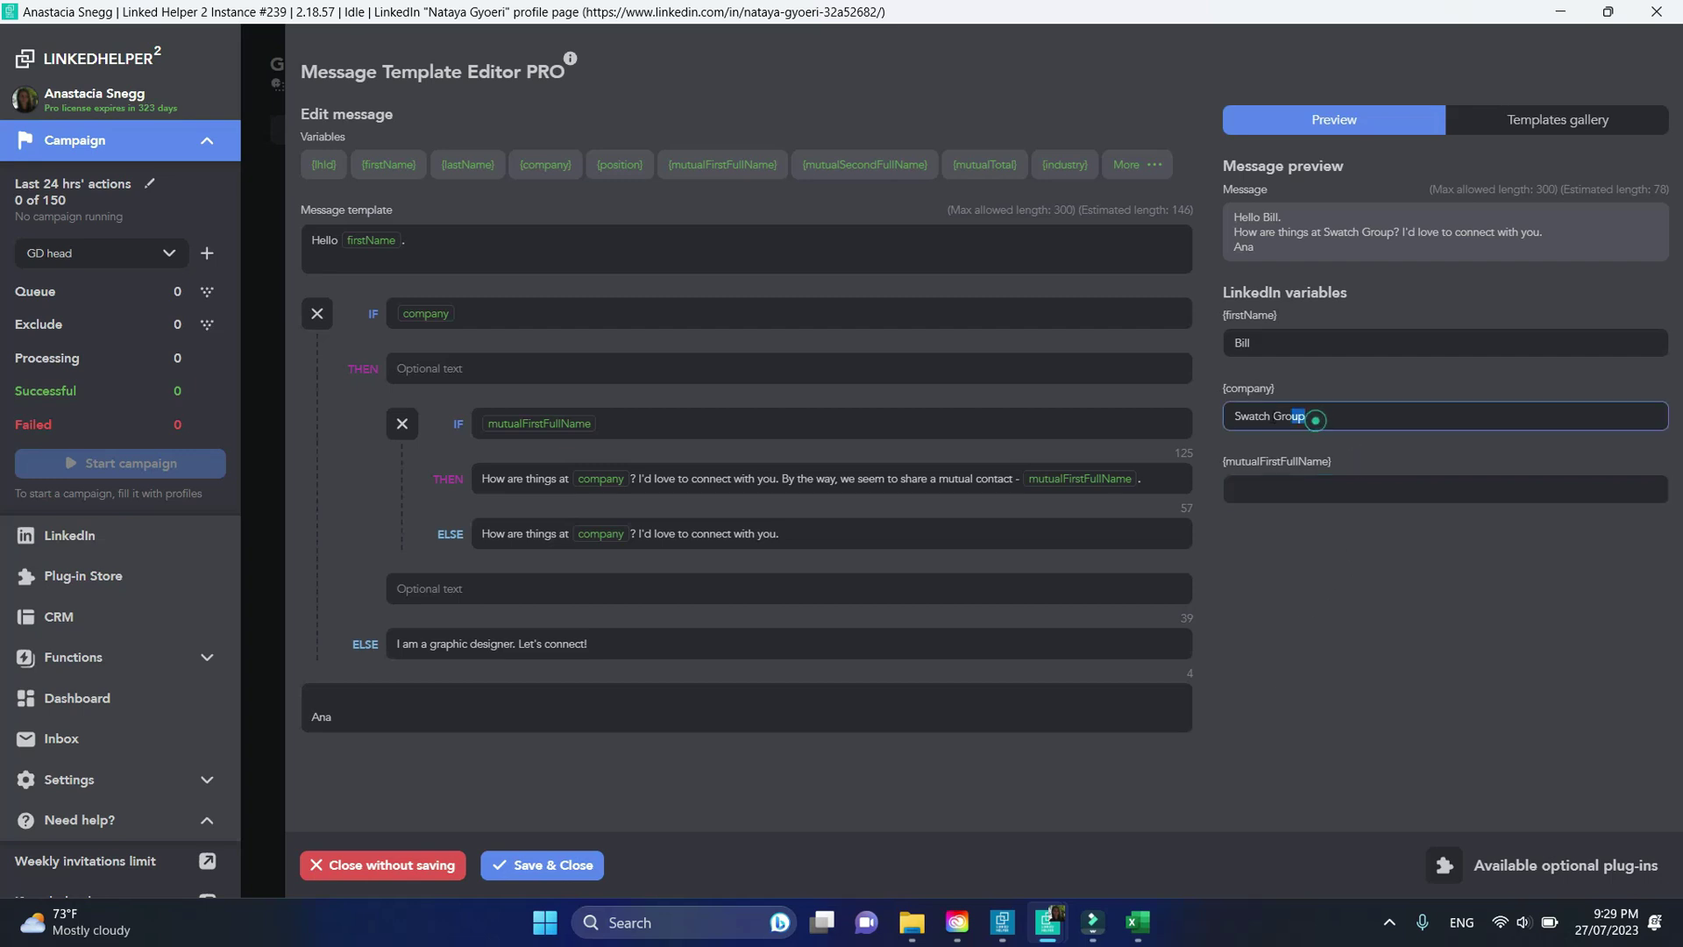
pyautogui.moveTo(1335, 421); pyautogui.dragTo(1238, 416)
pyautogui.press('BackSpace')
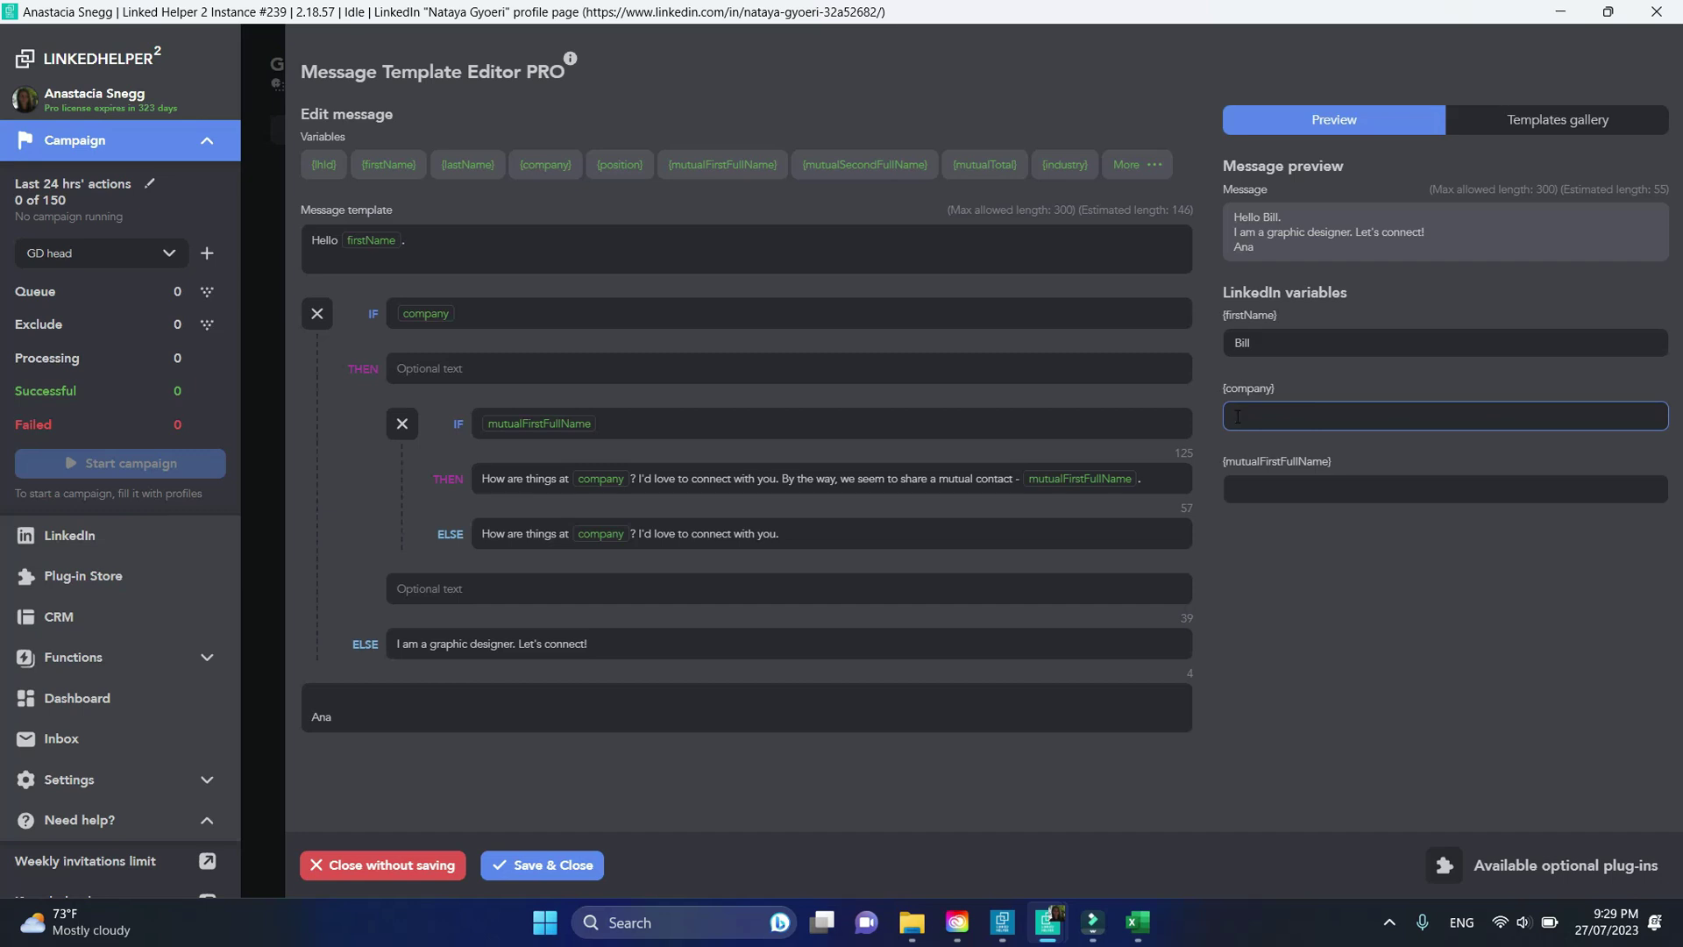
pyautogui.click(1243, 493)
pyautogui.write('Cor')
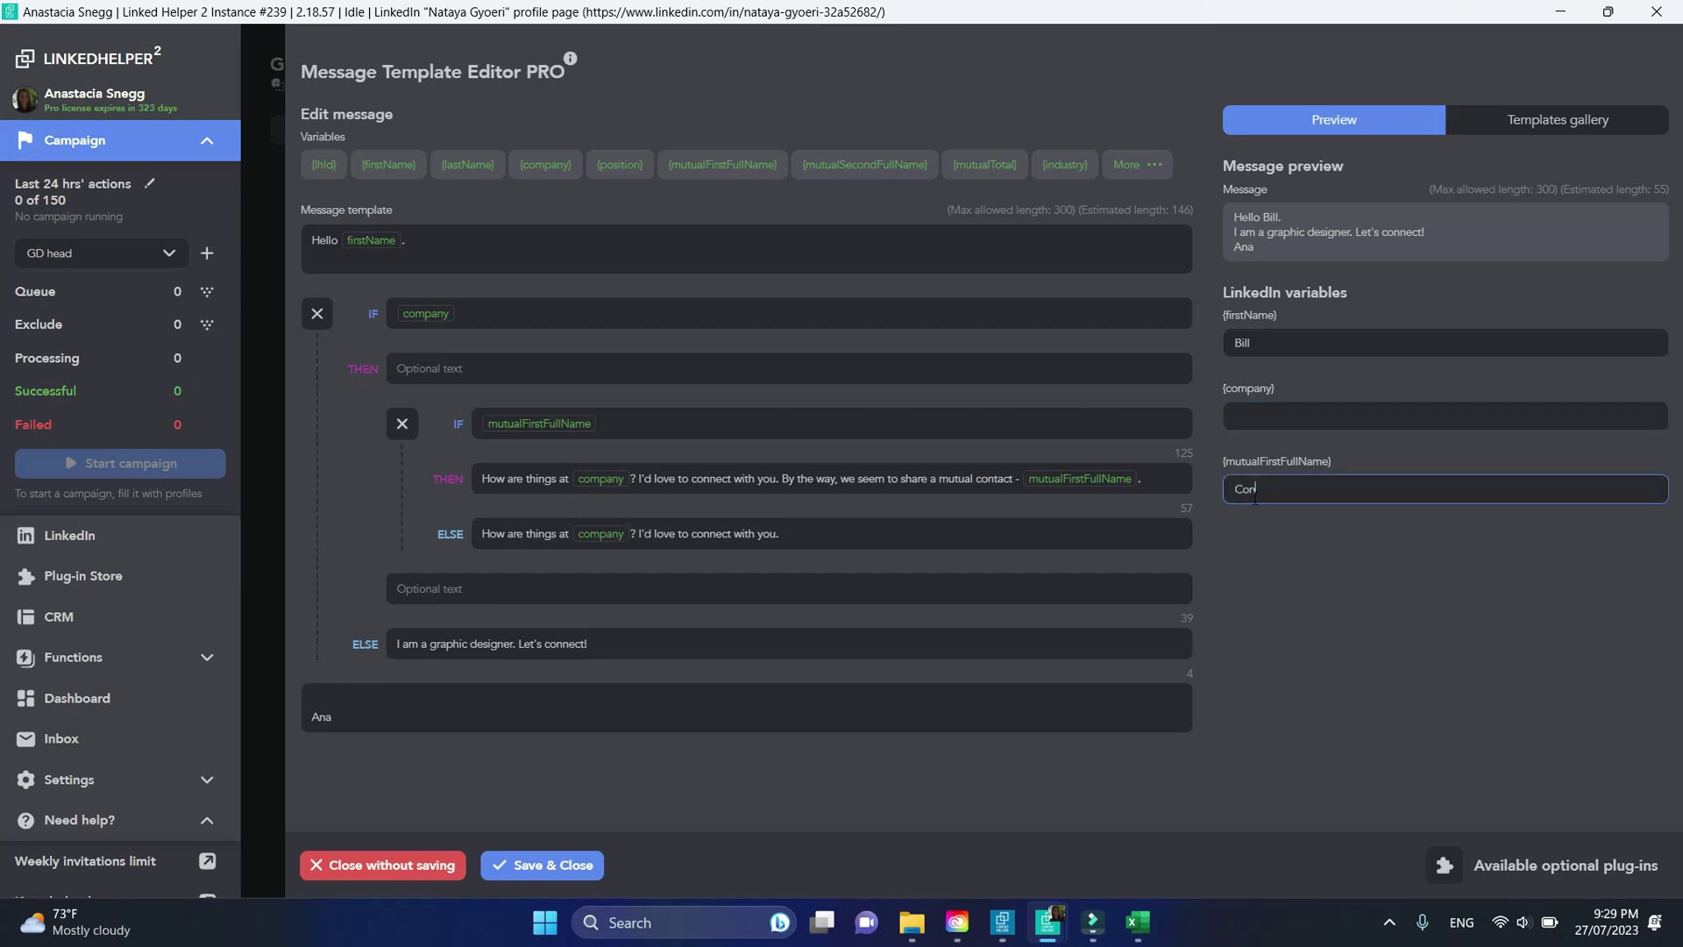
pyautogui.write('nor')
# Step: Delete the graphic-designer fallback sentence from the outer ELSE
pyautogui.click(1633, 688)
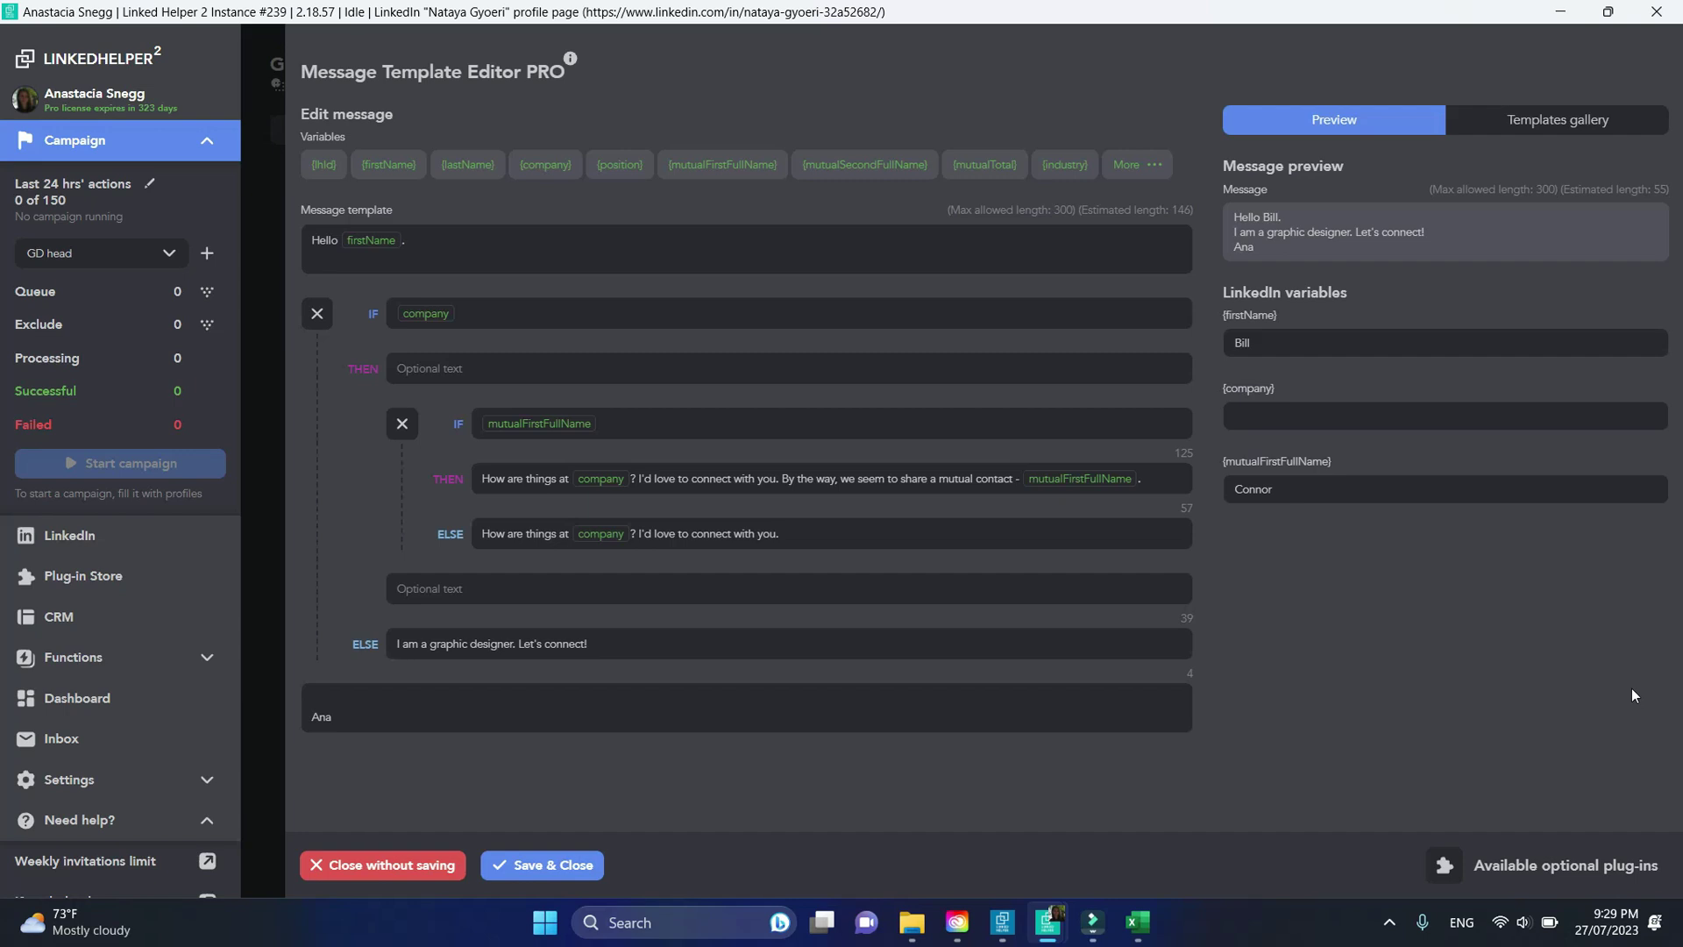
pyautogui.click(774, 644)
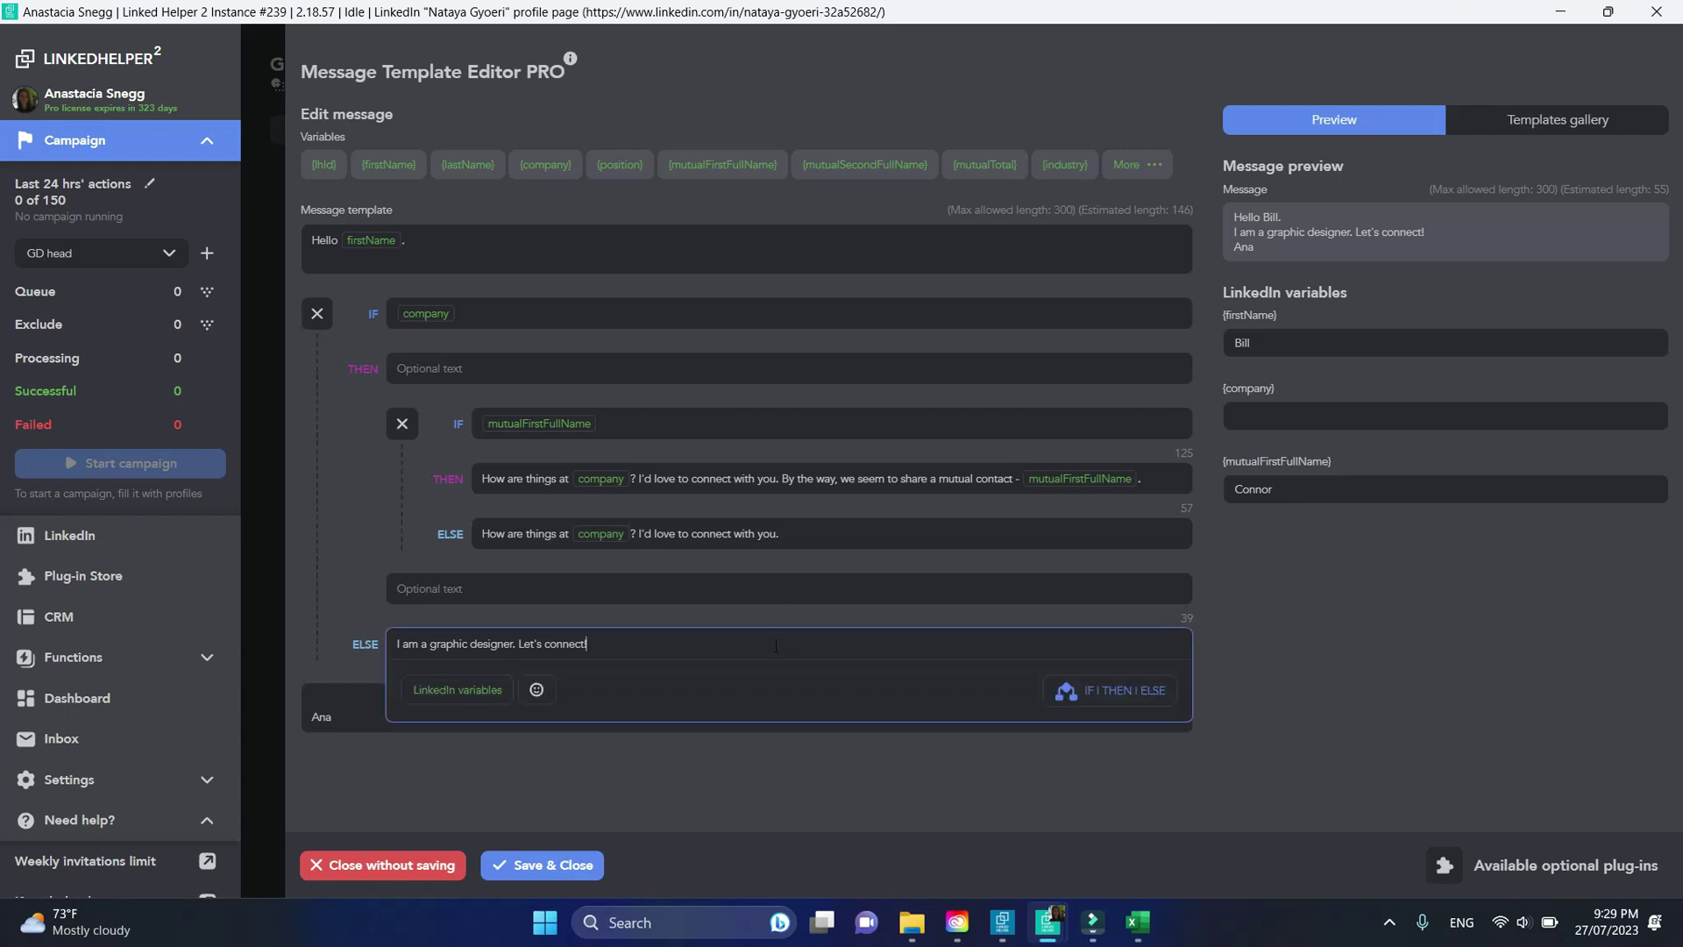
pyautogui.doubleClick(567, 644)
pyautogui.click(597, 644)
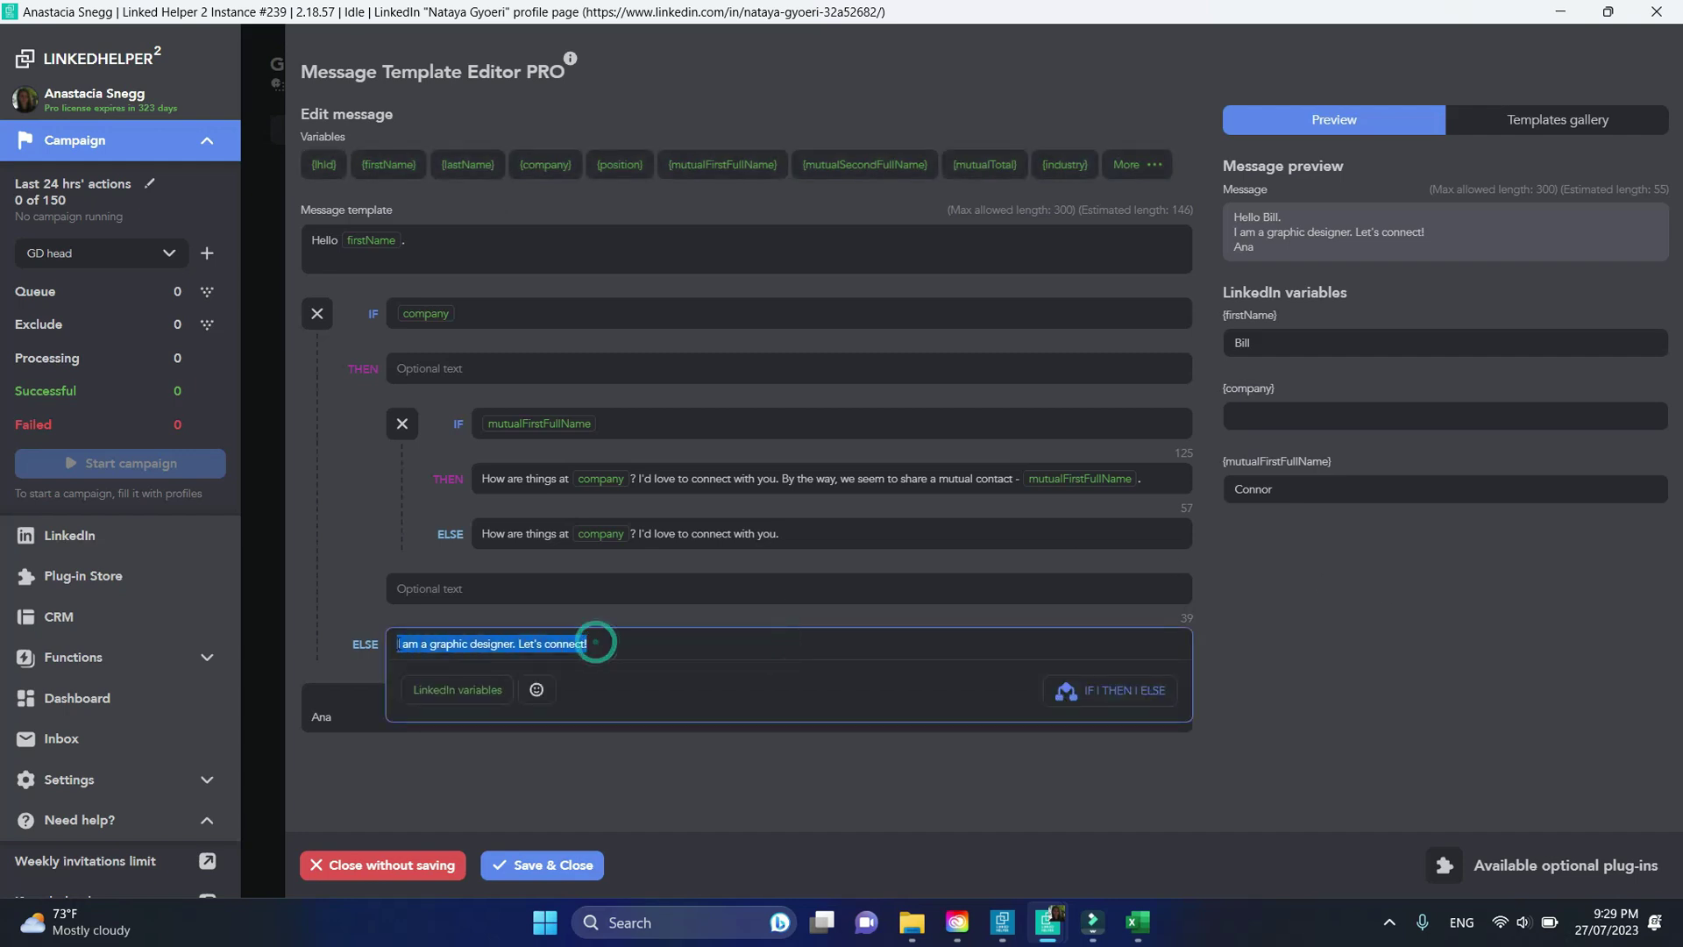
pyautogui.press('BackSpace')
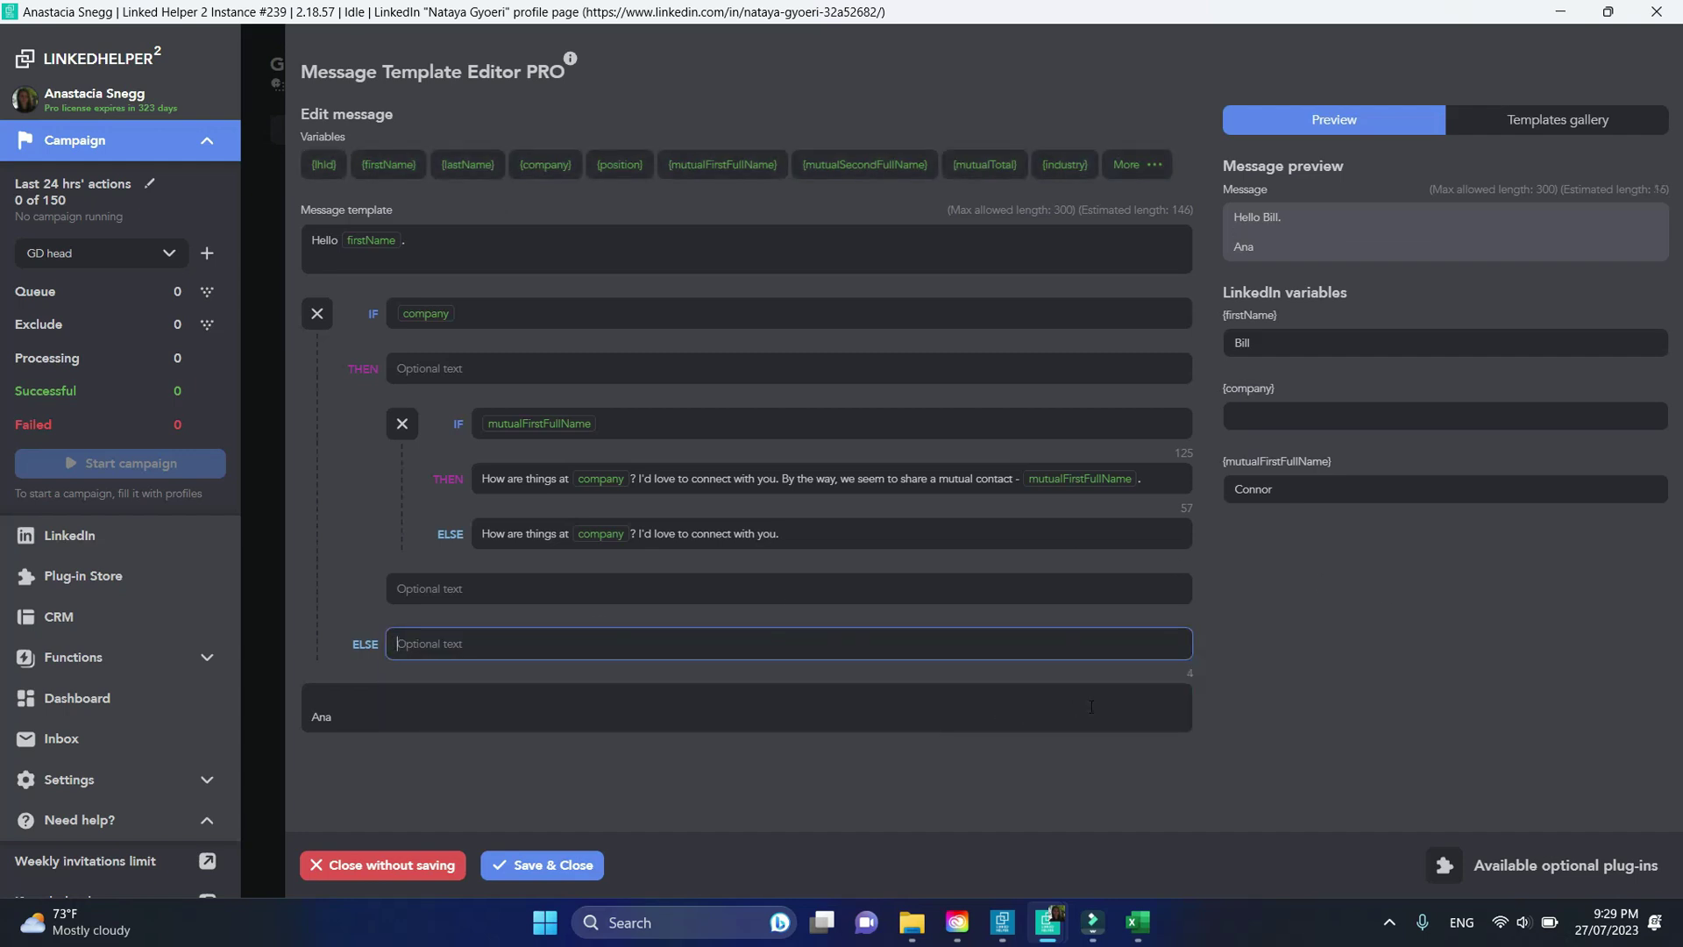
# Step: Nest an IF on mutualFirstFullName whose THEN reads 'We seem to both know {mutualFirstFullName}…'
pyautogui.moveTo(790, 643)
pyautogui.click(1131, 705)
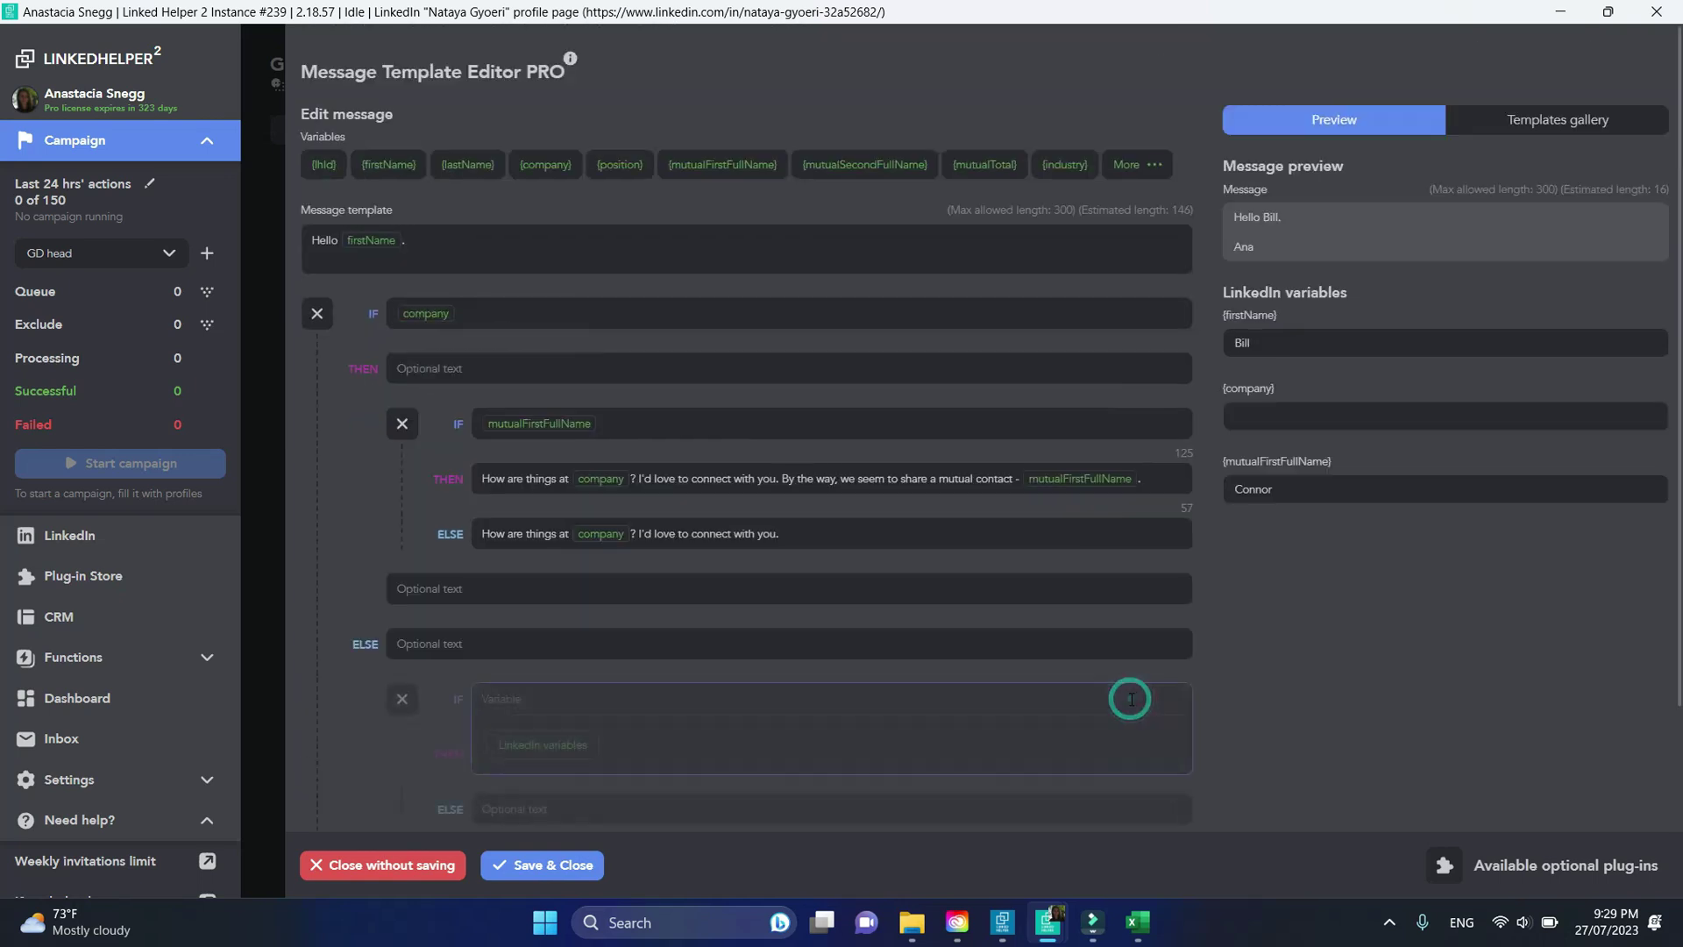
pyautogui.click(723, 164)
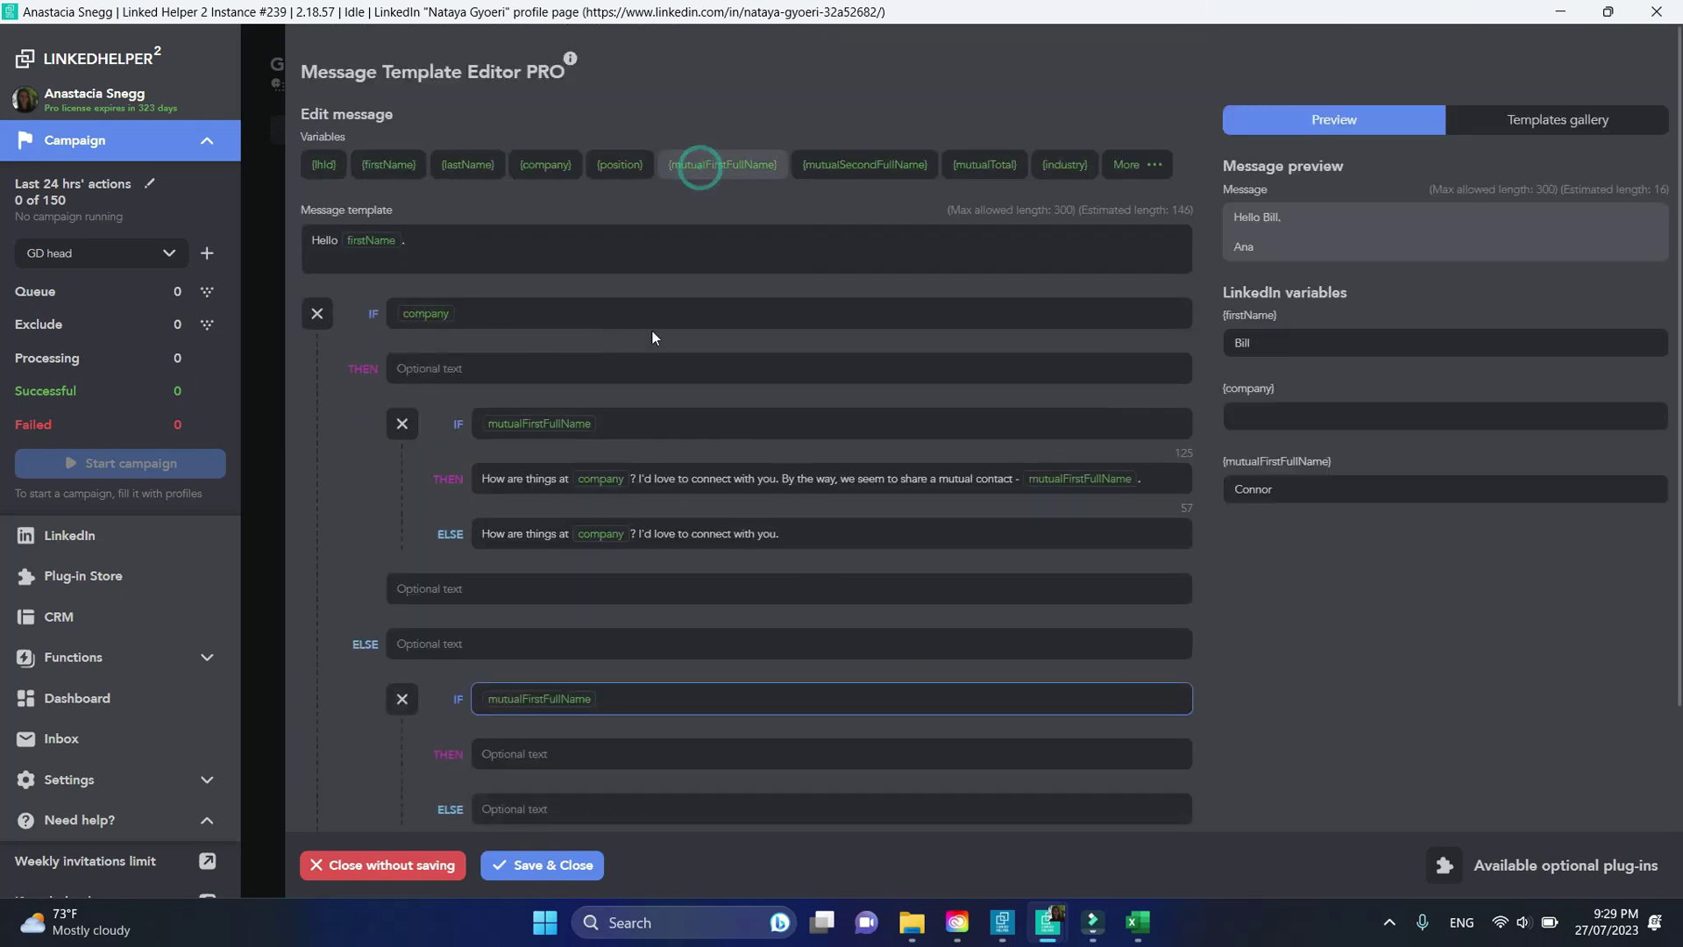
pyautogui.click(665, 753)
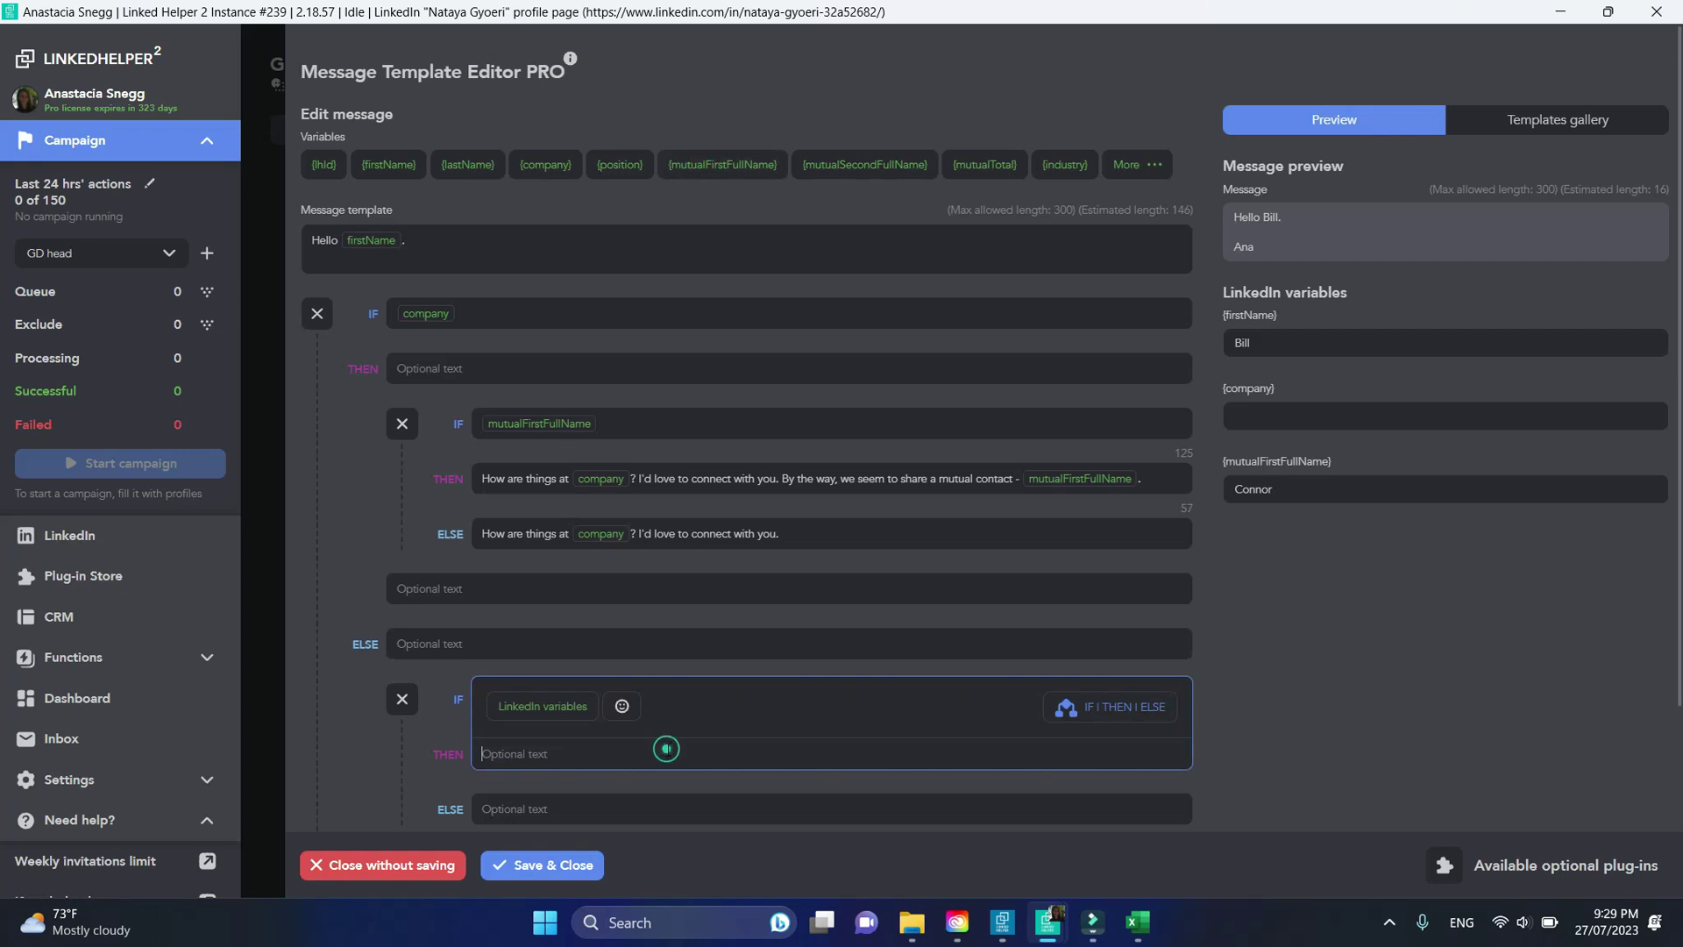
pyautogui.write('Weseem to both')
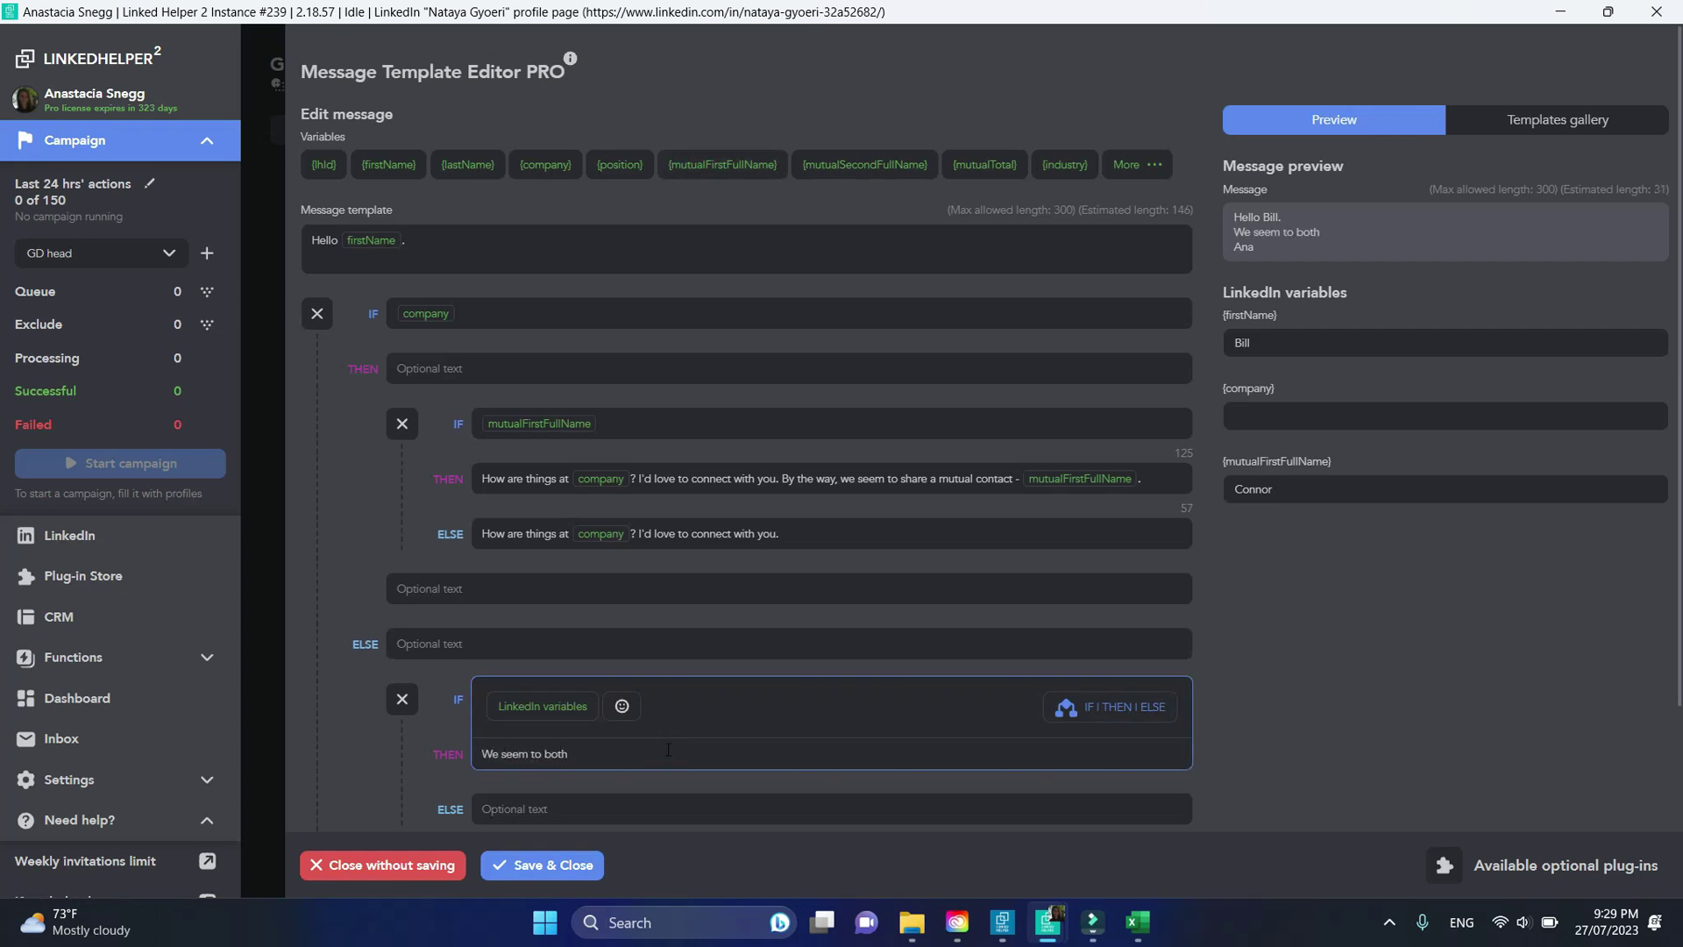
pyautogui.write(' know')
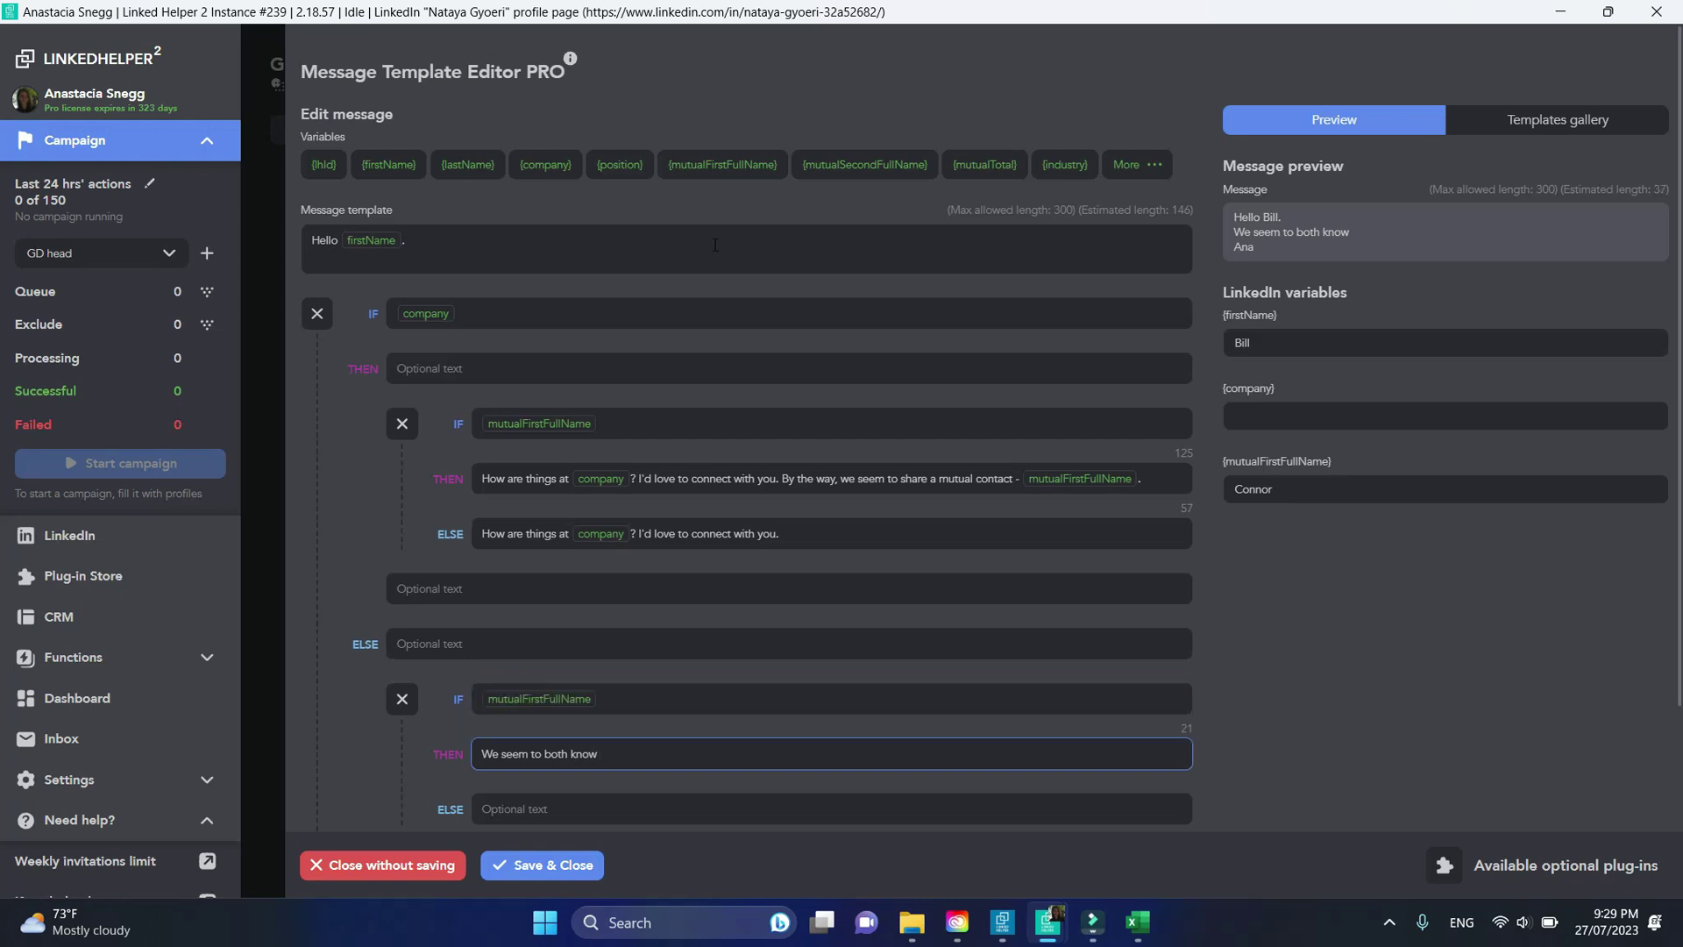
pyautogui.click(722, 164)
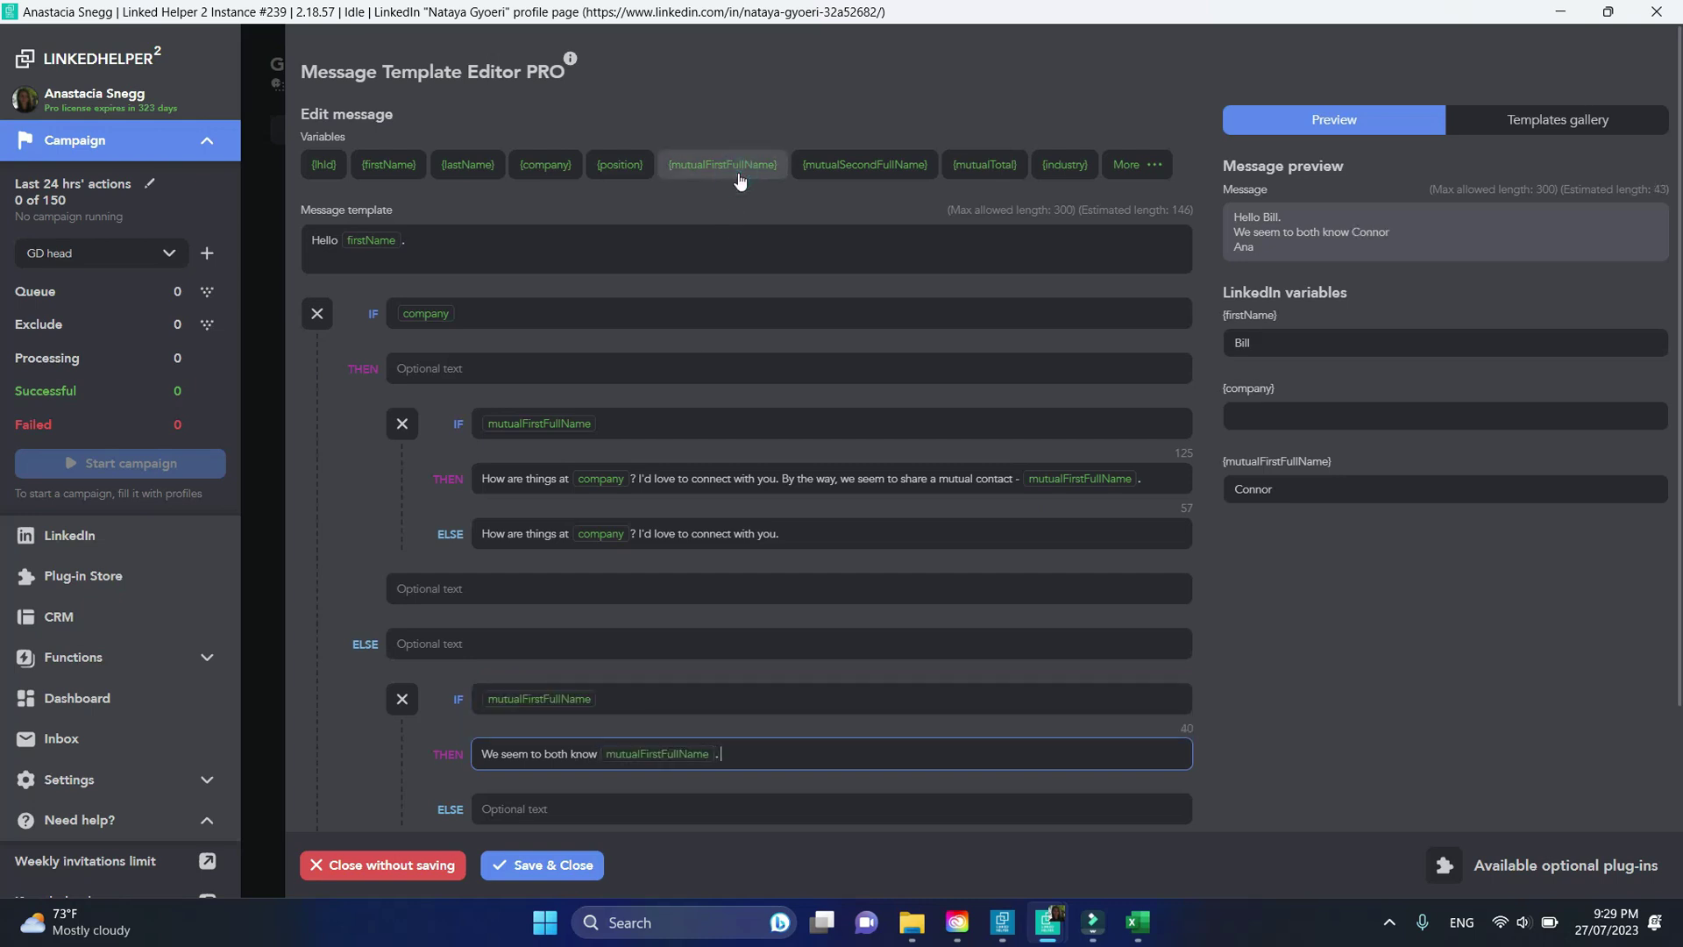
pyautogui.write(" I'd love to conn")
pyautogui.write('ect wi')
pyautogui.write('th you.')
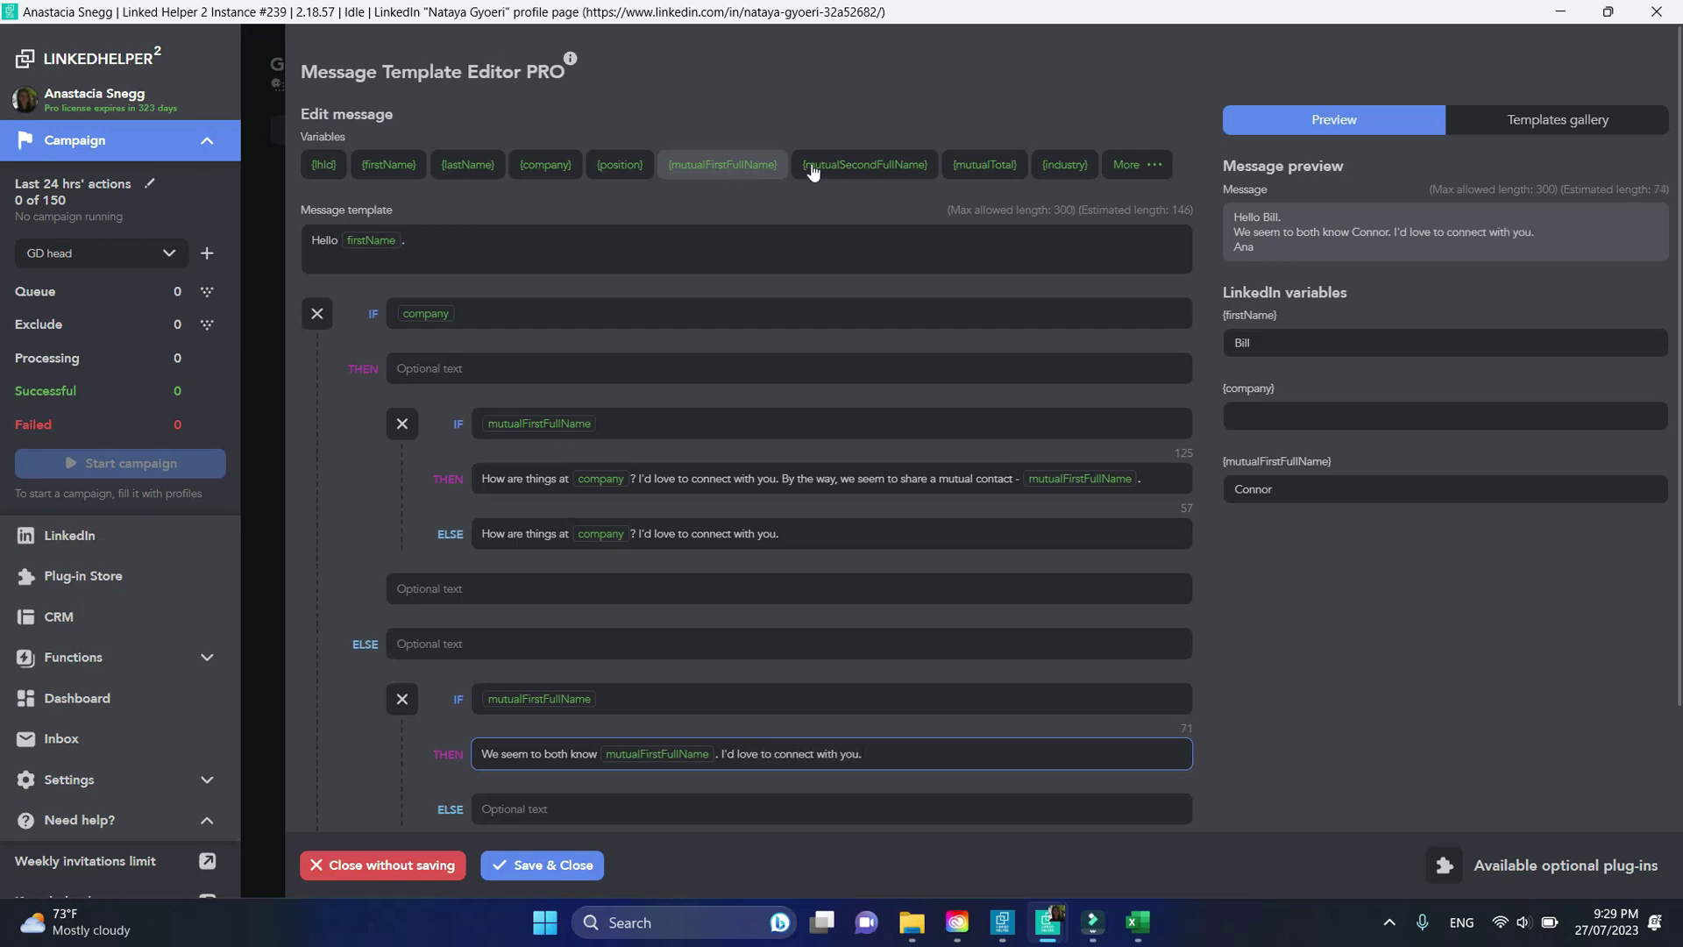
pyautogui.scroll(-1, 1277, 600)
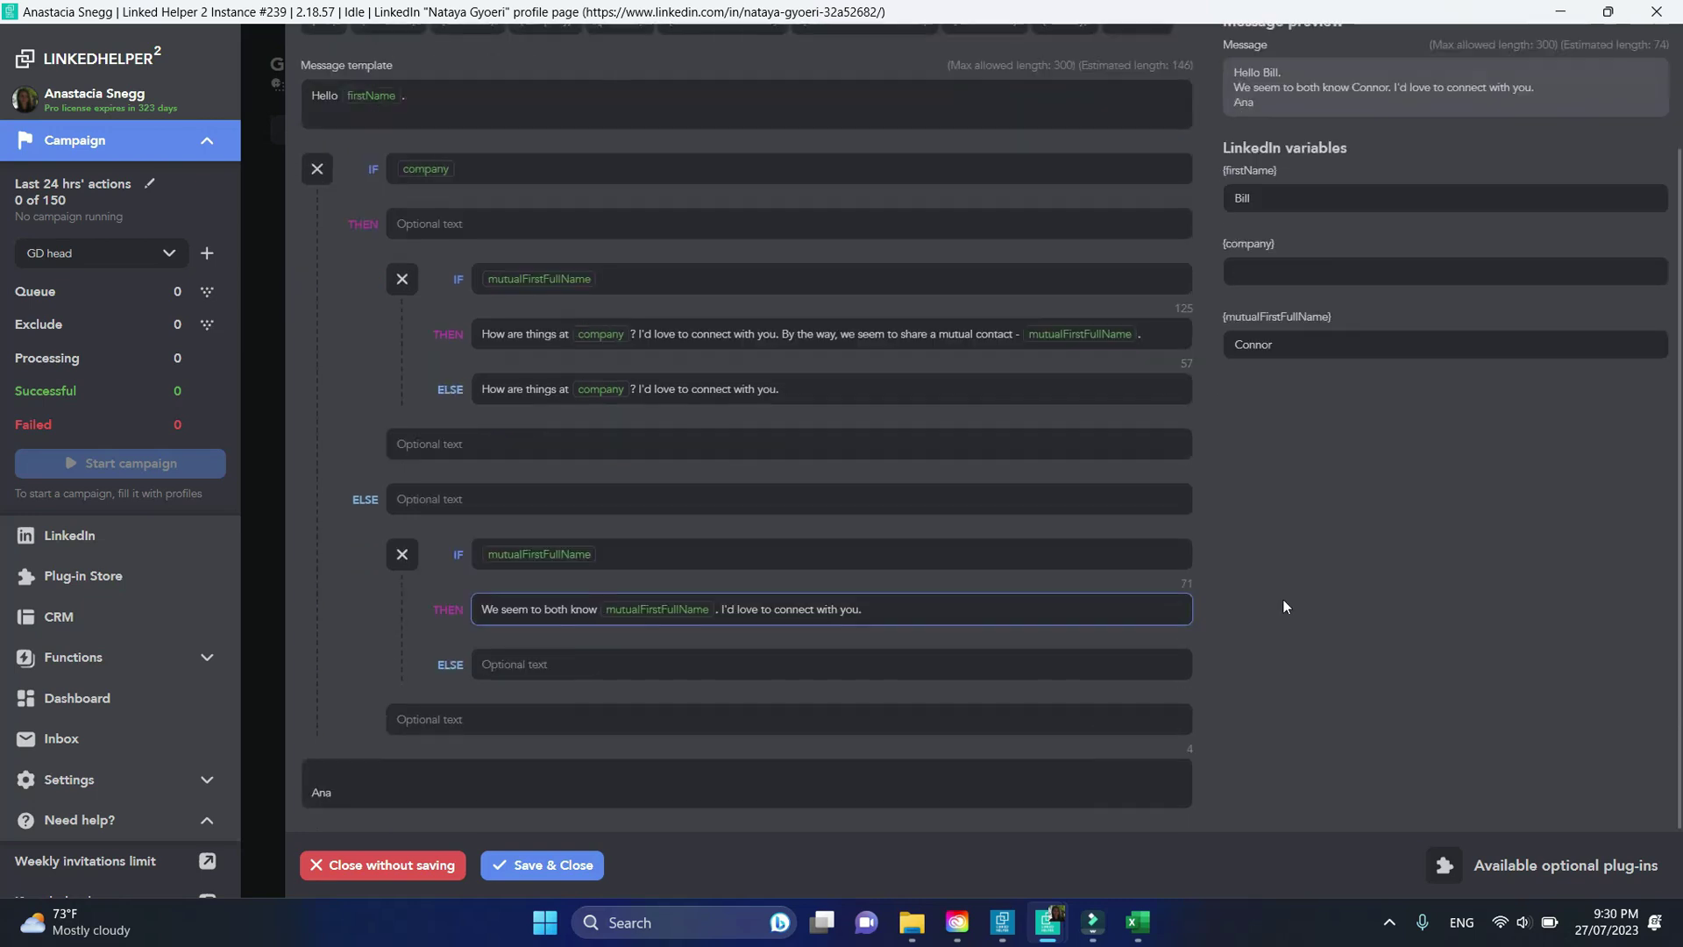
pyautogui.click(876, 664)
pyautogui.write('I am')
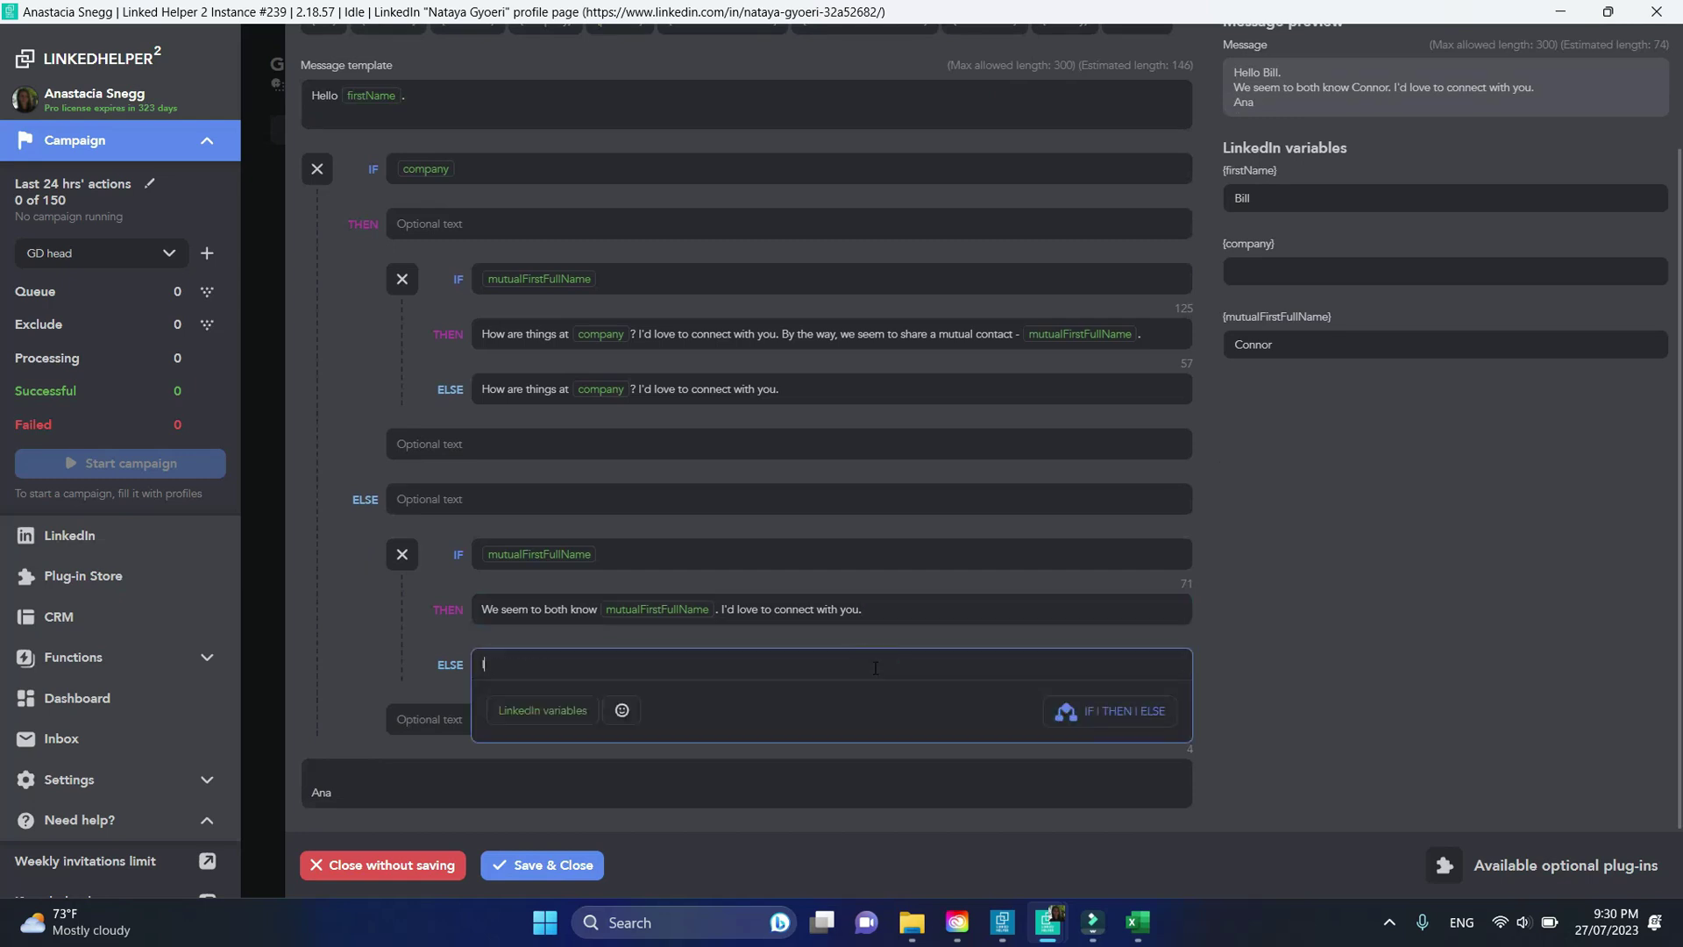
pyautogui.write(' graphic desgine')
pyautogui.write('gner. ')
pyautogui.write("t's")
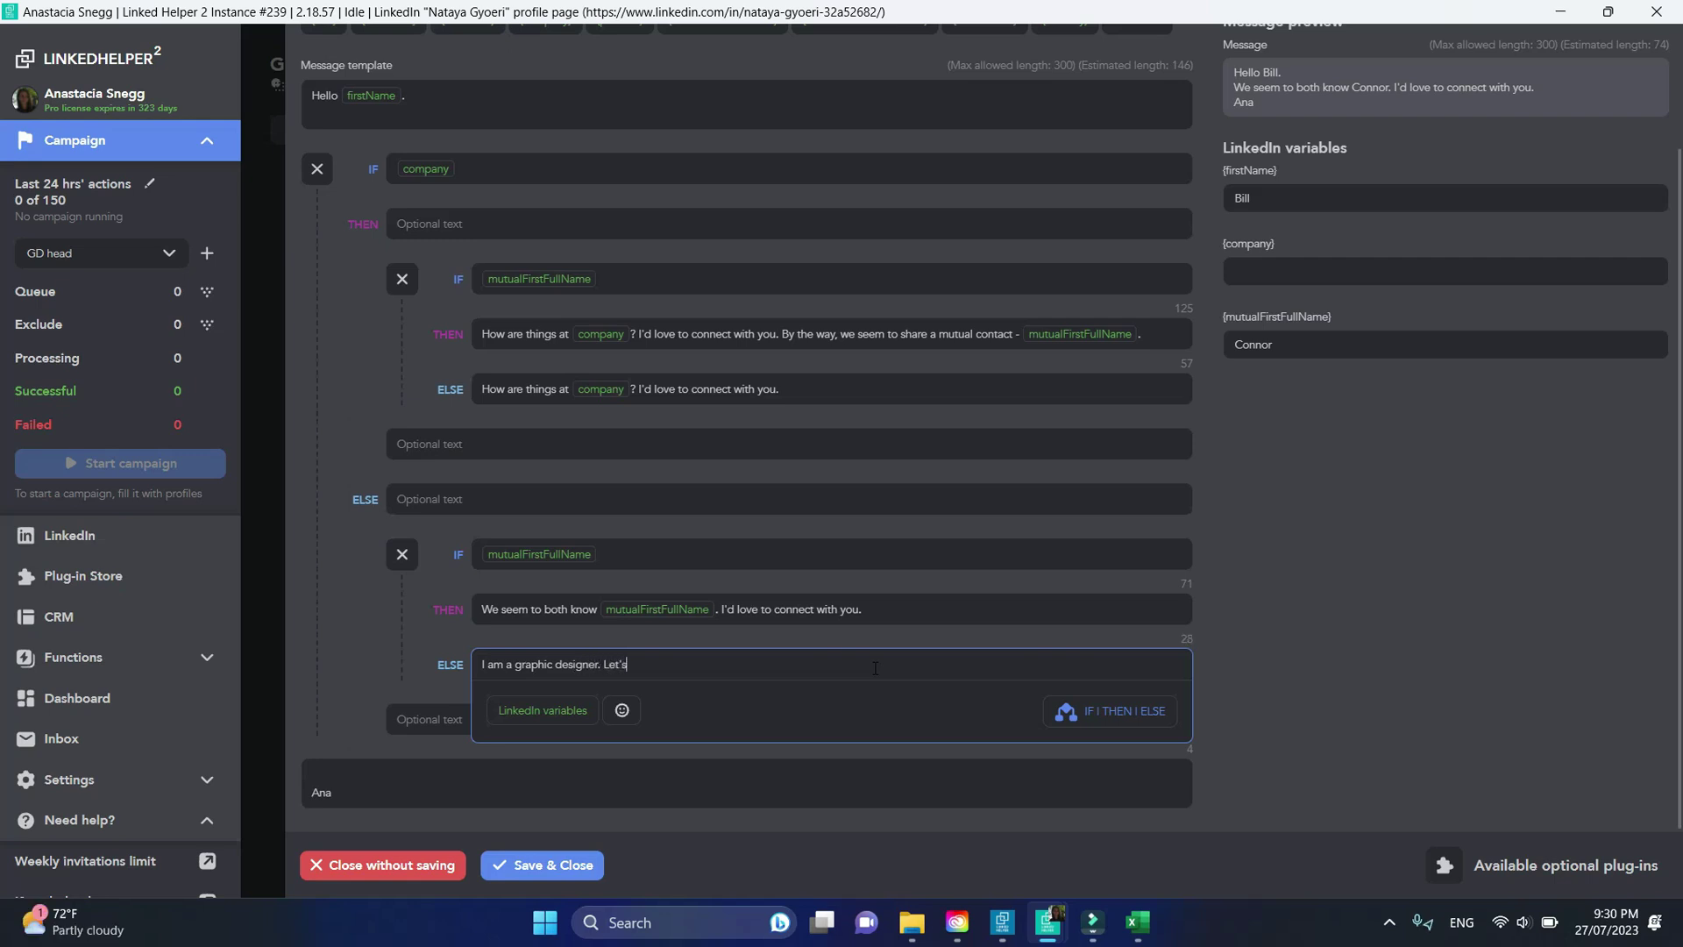
pyautogui.write('onnect!')
# Step: End the inner ELSE 'I am a graphic designer. Let's connect!' with a Slightly Smiling Face emoji
pyautogui.click(622, 710)
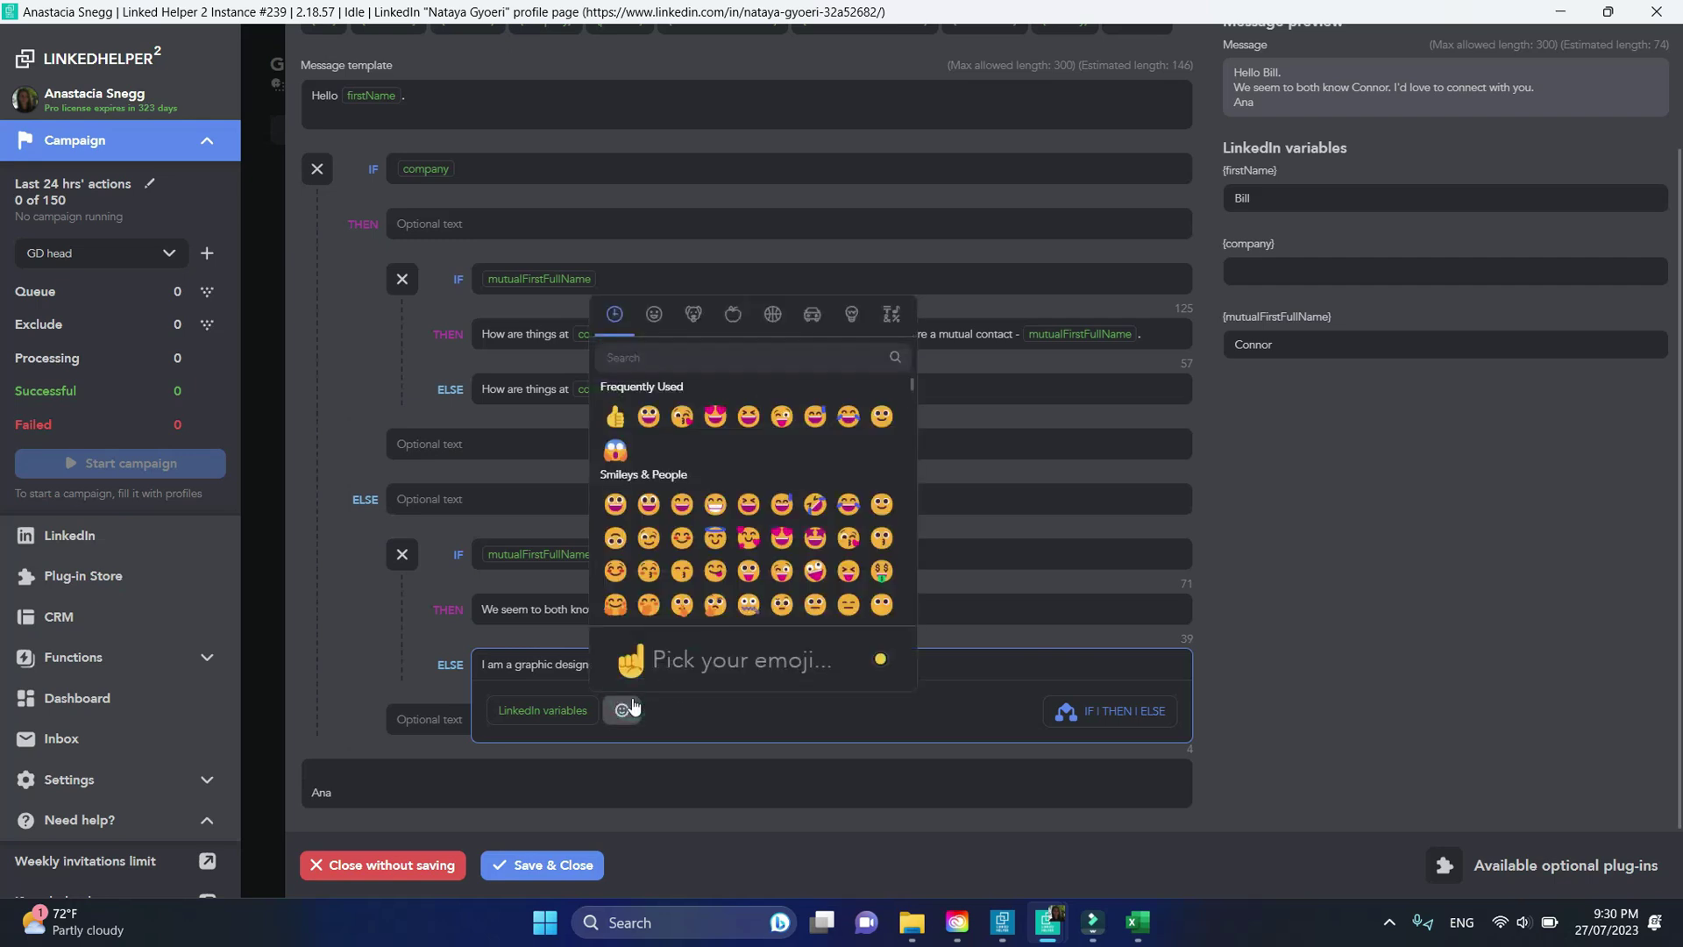
pyautogui.click(882, 418)
pyautogui.click(1325, 664)
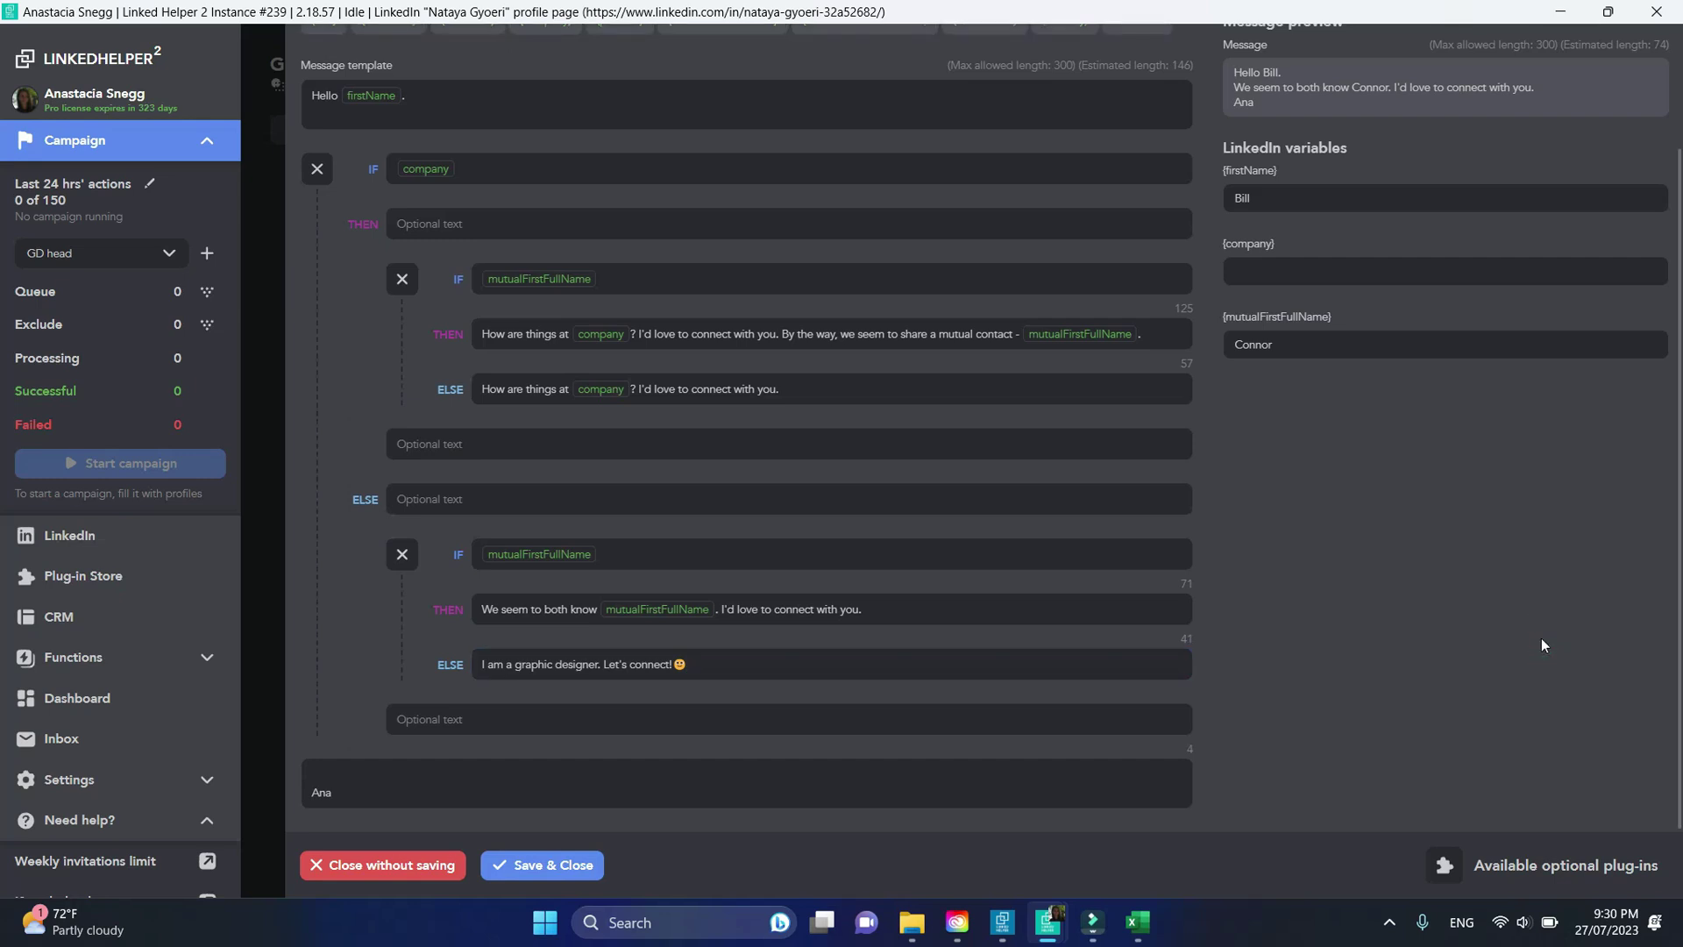
pyautogui.scroll(3, 1541, 639)
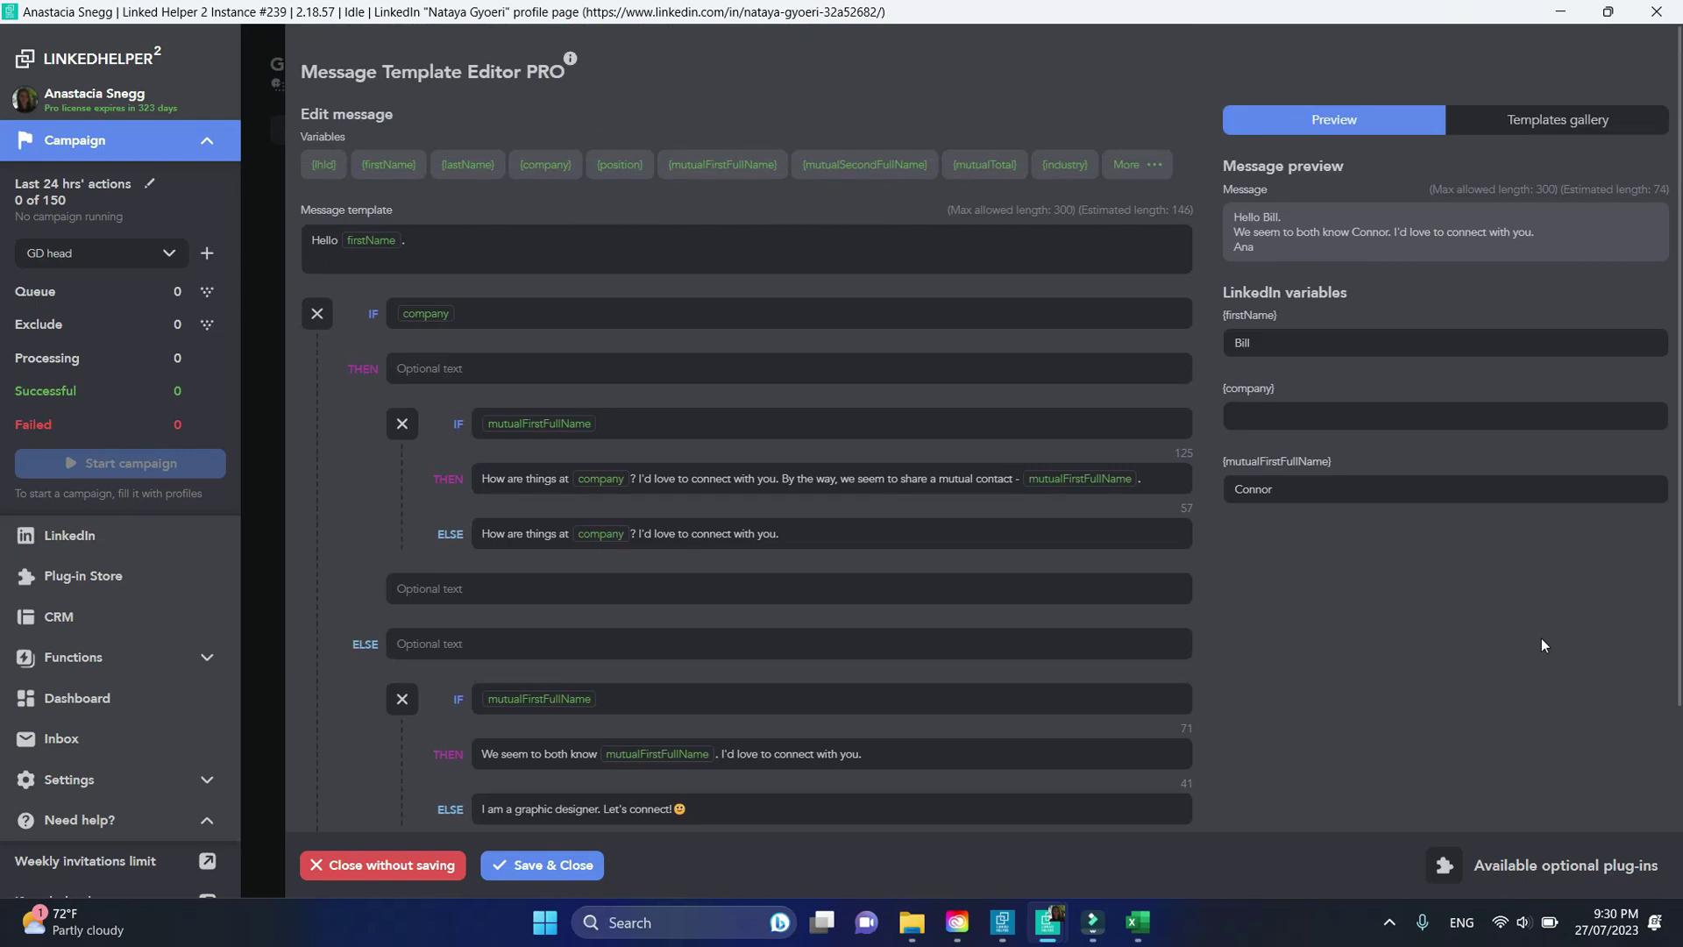
# Step: Erase 'Connor' from the mutual contact test field, leaving the graphic-designer preview
pyautogui.click(1452, 484)
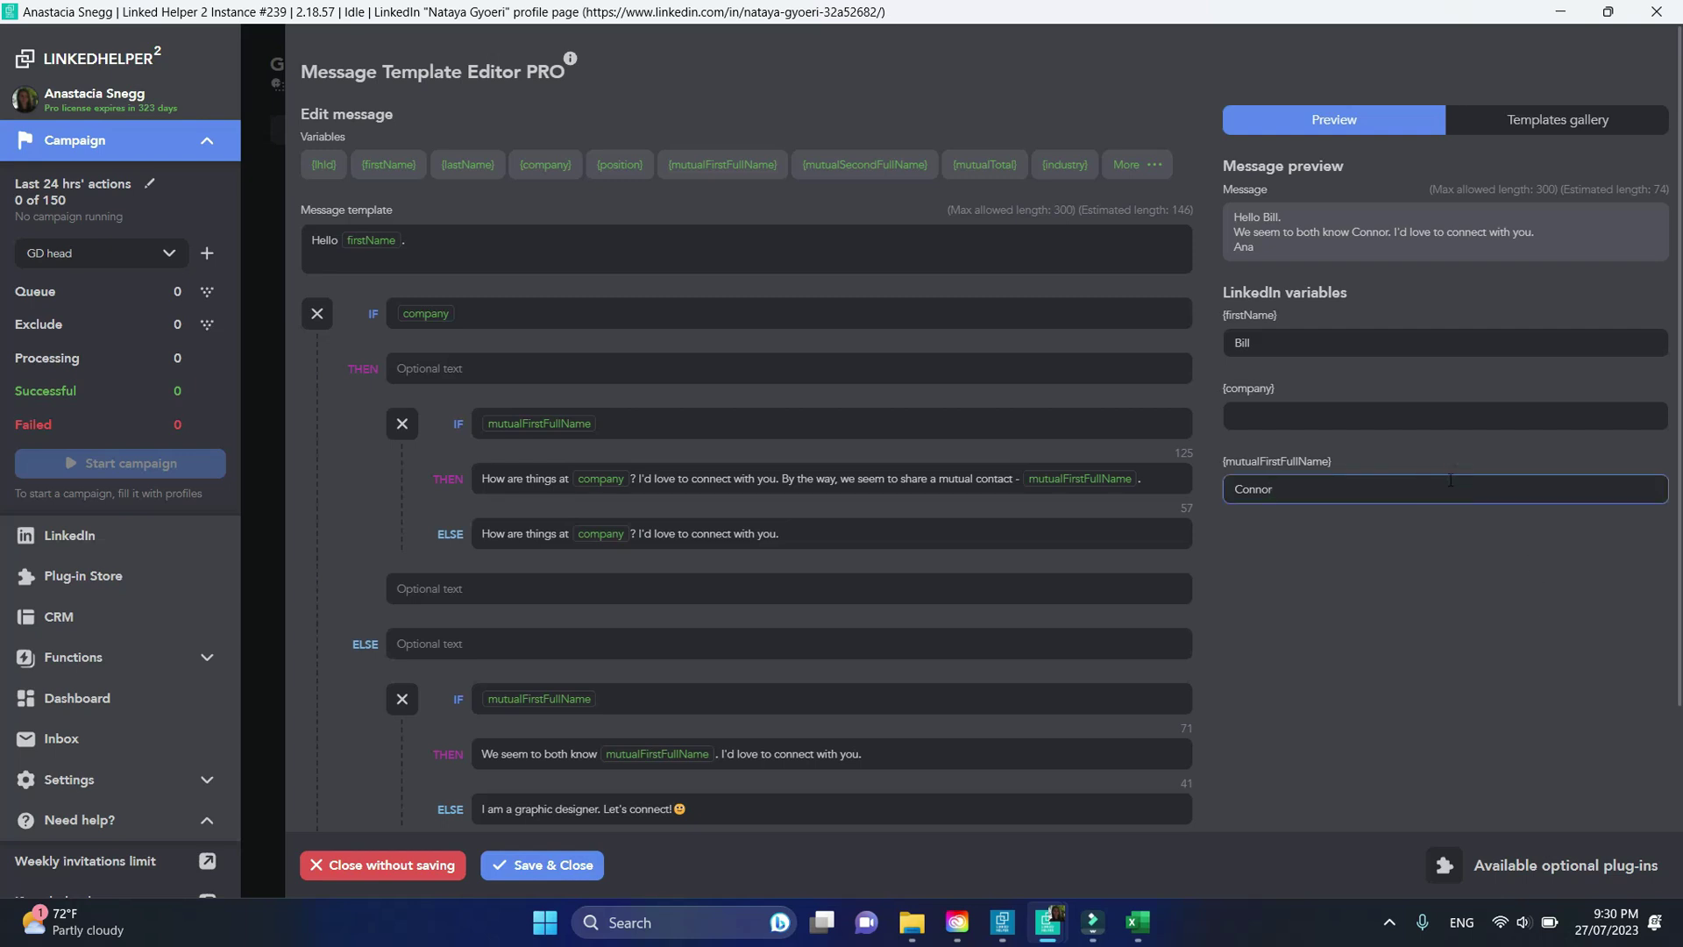
pyautogui.press('BackSpace')
pyautogui.press('BackSpace')
pyautogui.press('BackSpace')
pyautogui.press('BackSpace')
pyautogui.press('BackSpace')
pyautogui.press('BackSpace')
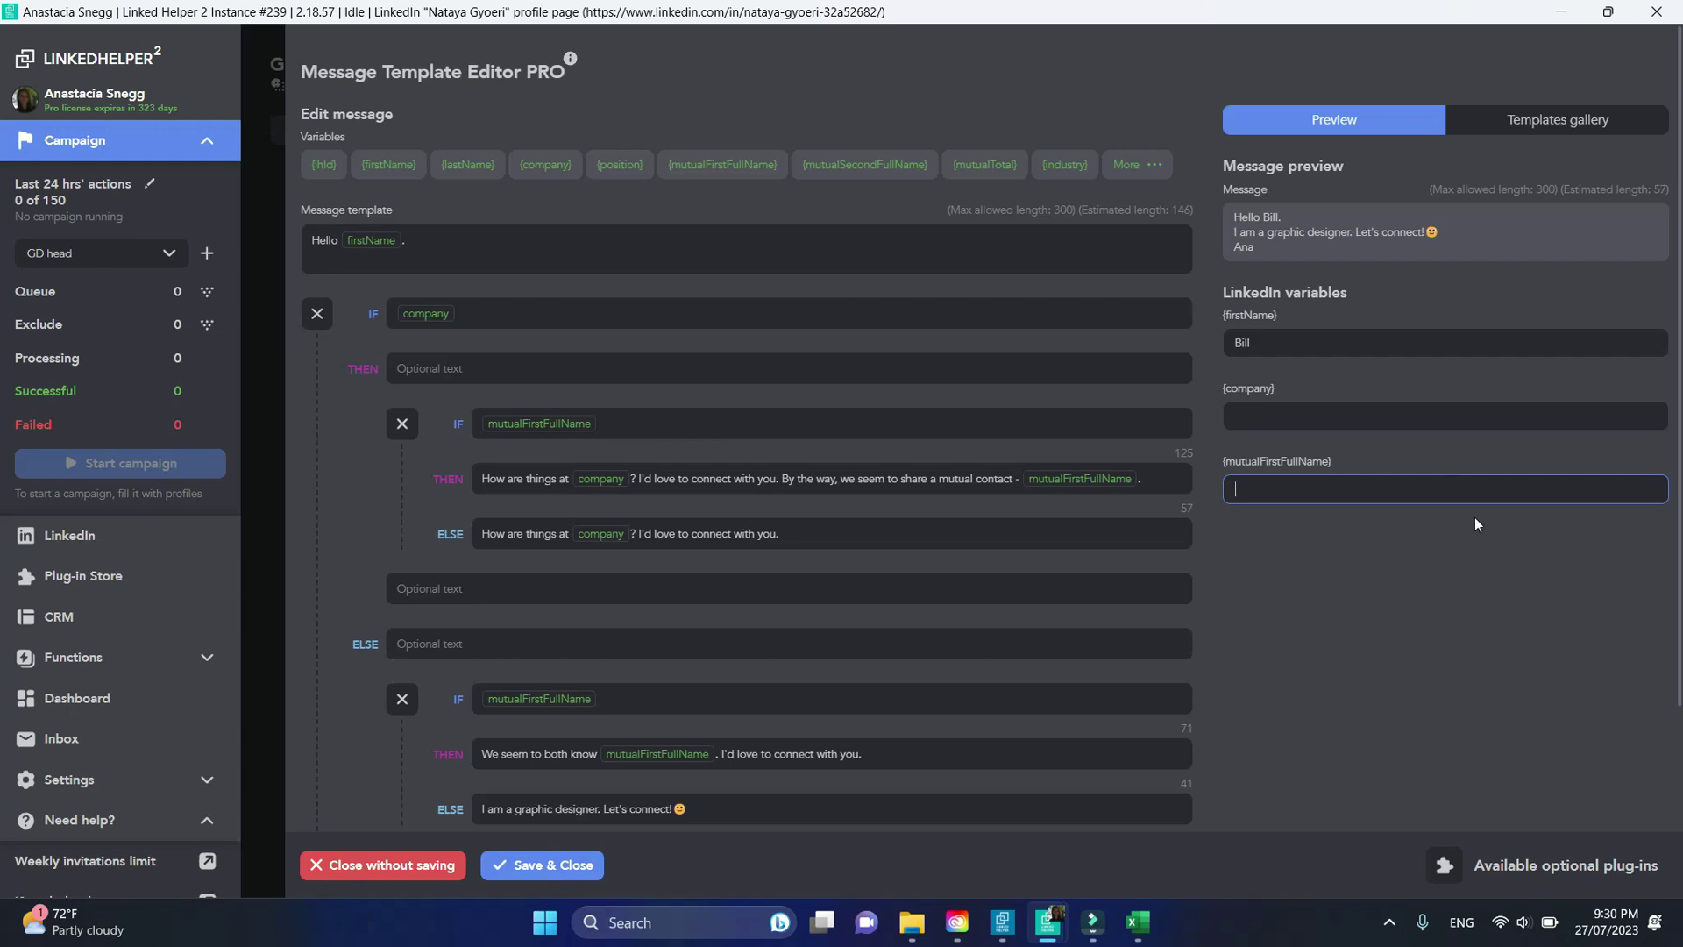
pyautogui.scroll(-2, 1604, 669)
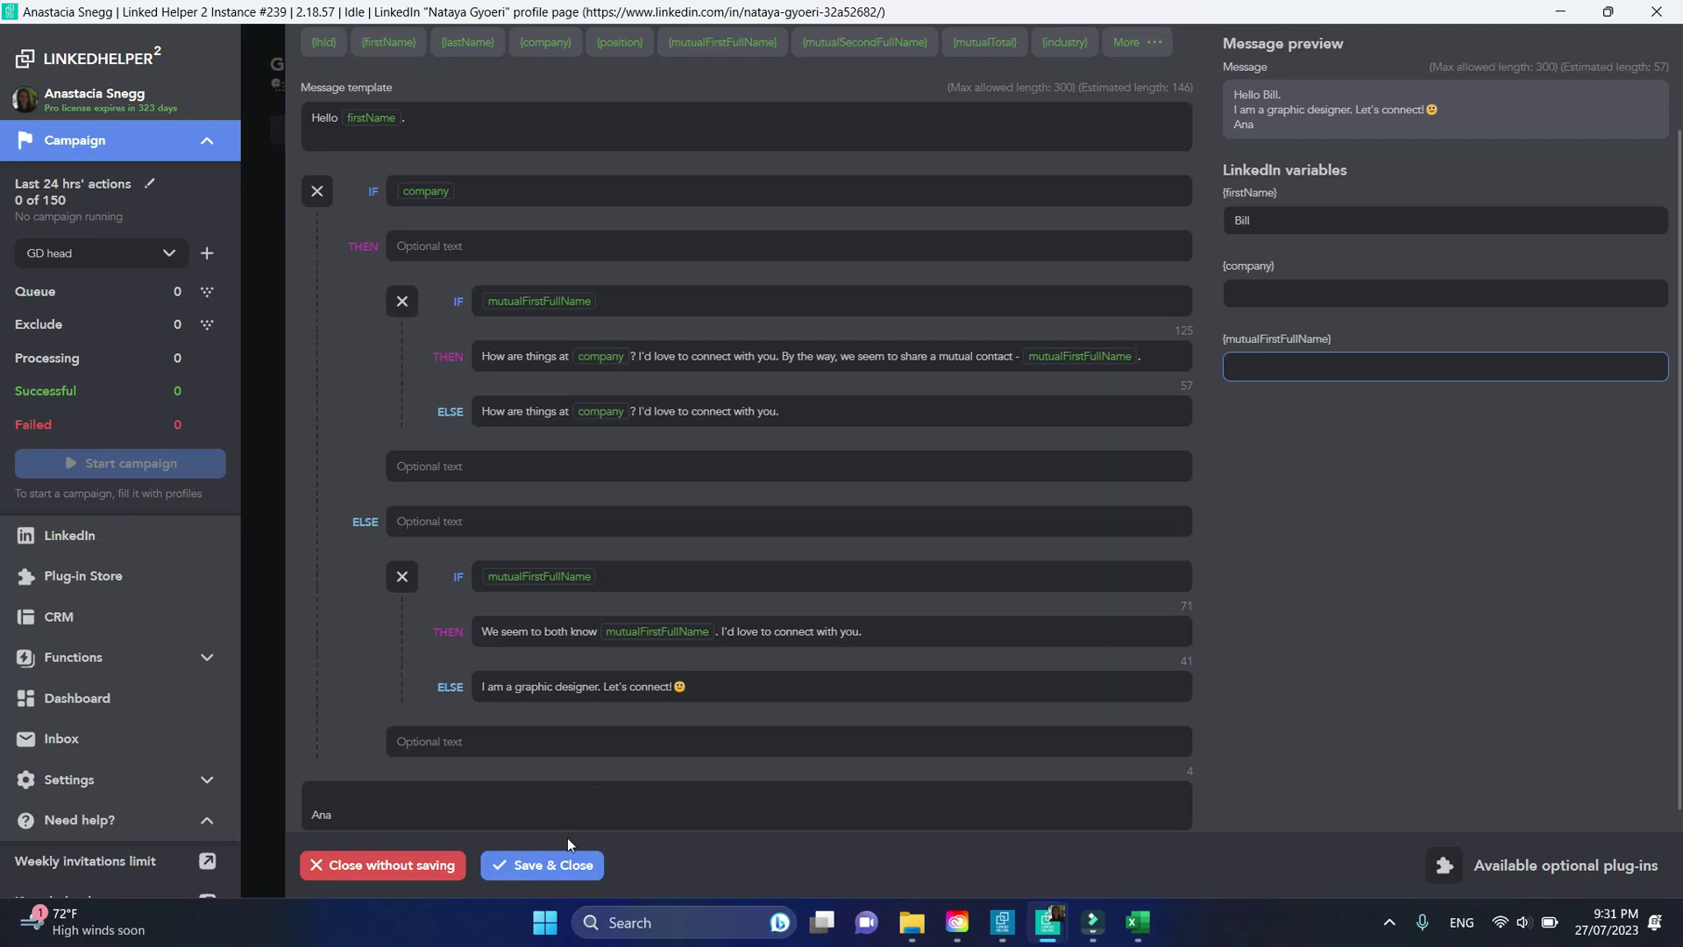
# Step: Save & Close the template, then queue 11 profiles from a LinkedIn search page
pyautogui.click(553, 864)
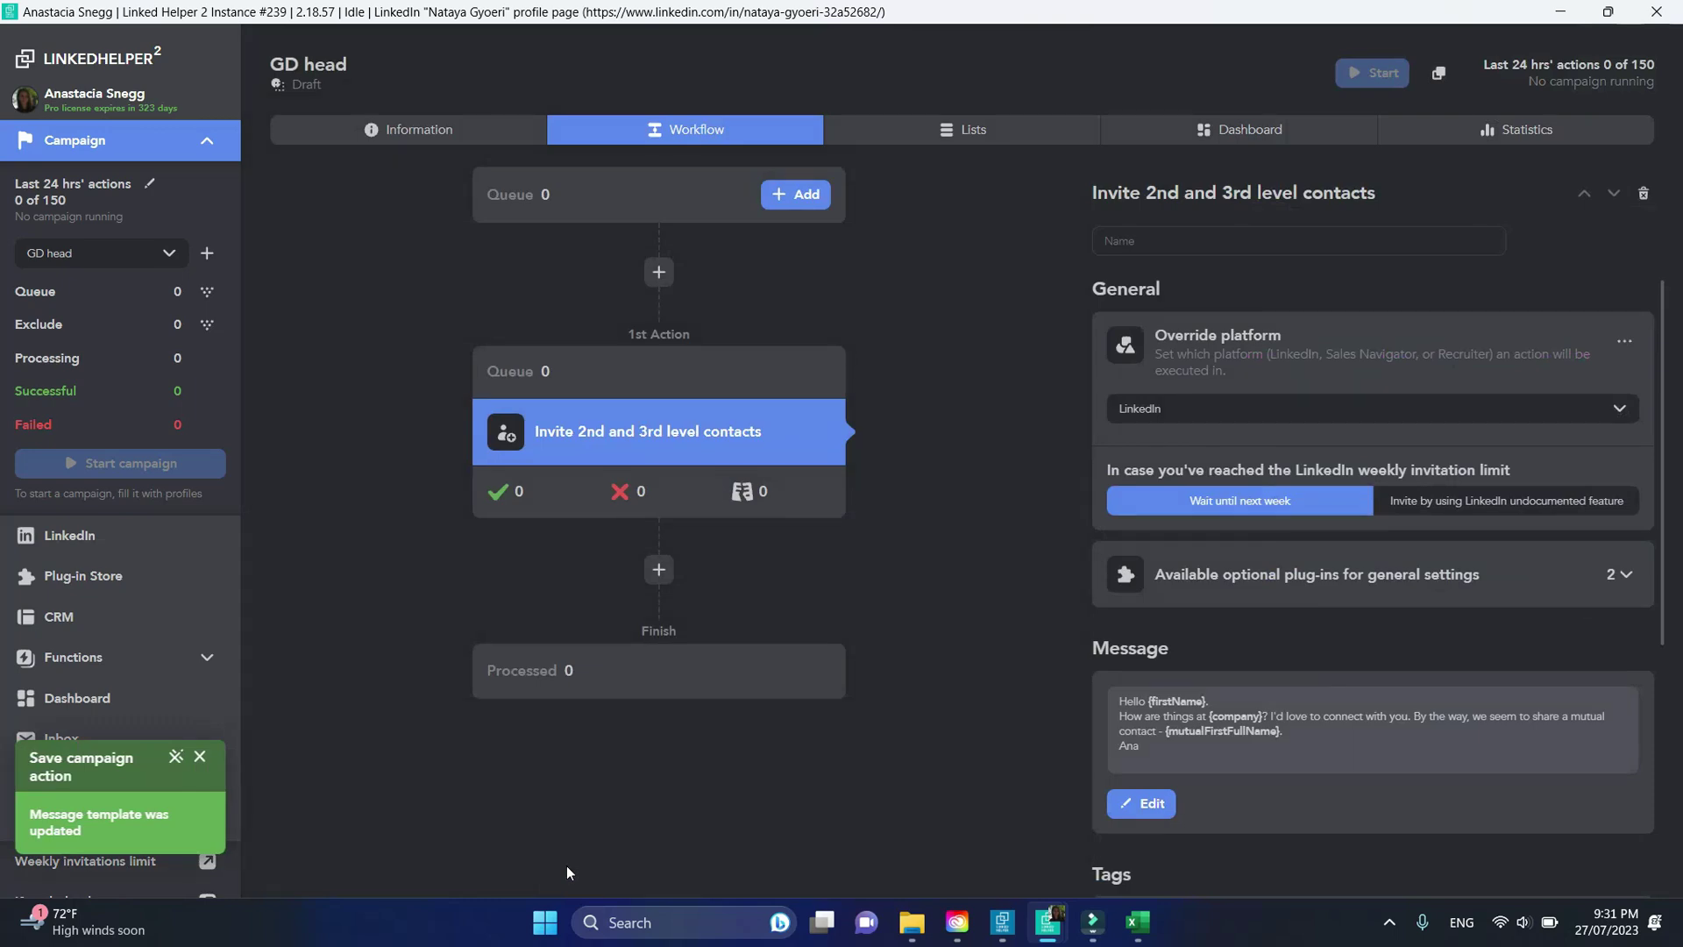
pyautogui.click(800, 196)
pyautogui.click(409, 219)
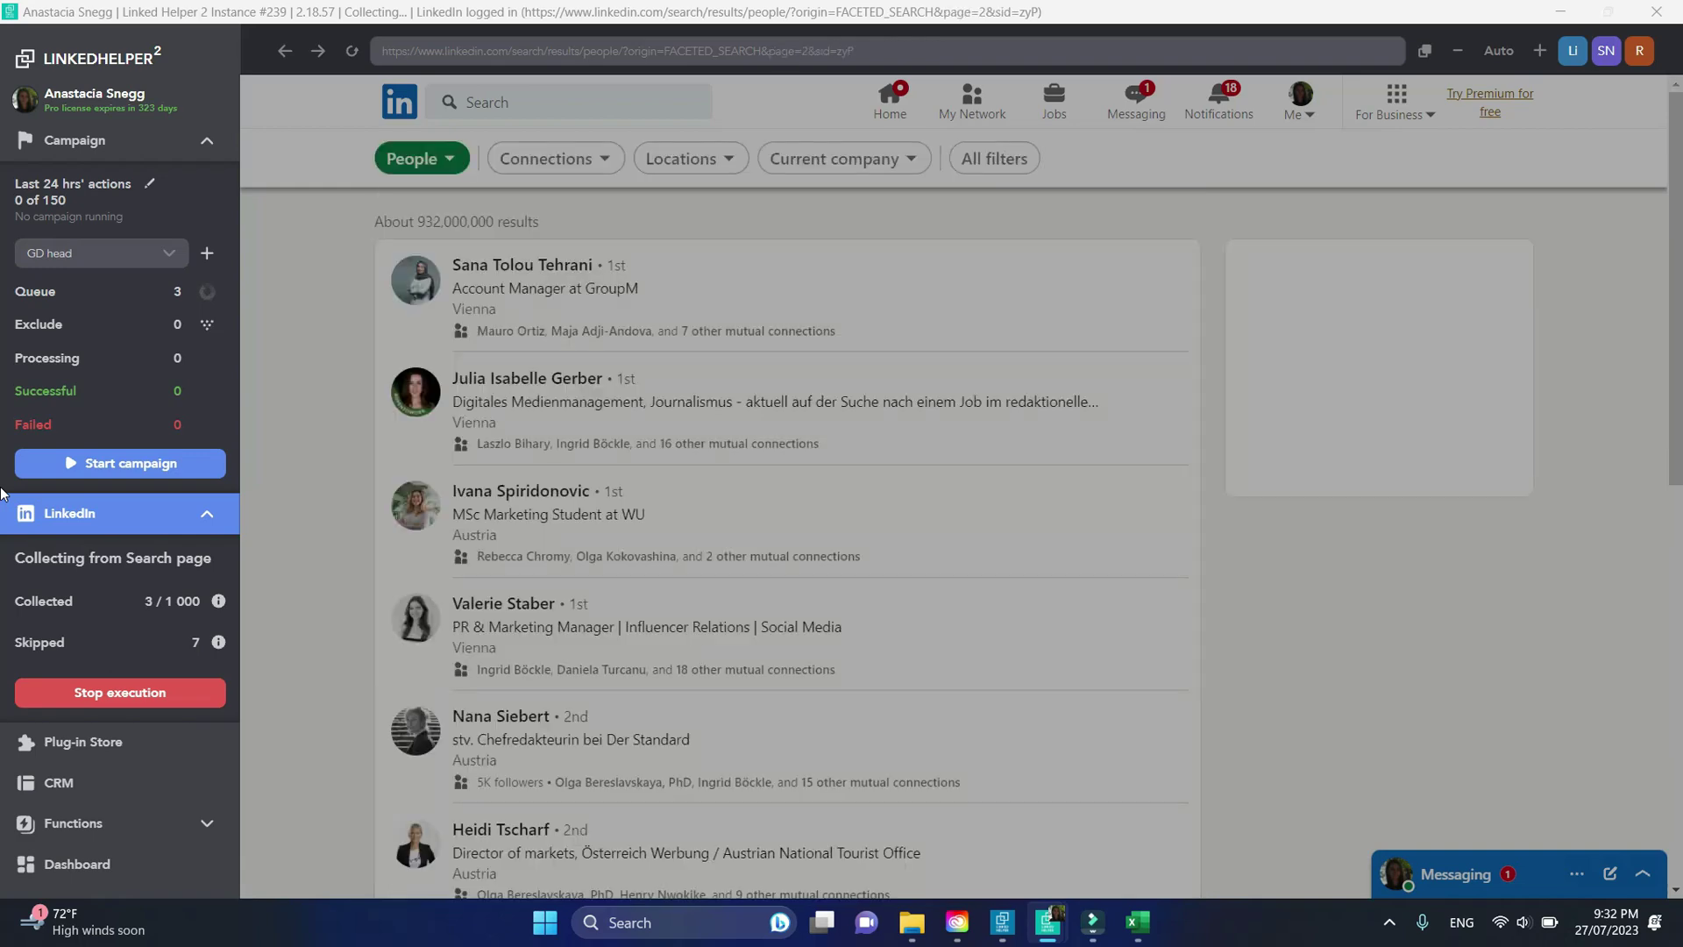
pyautogui.click(121, 692)
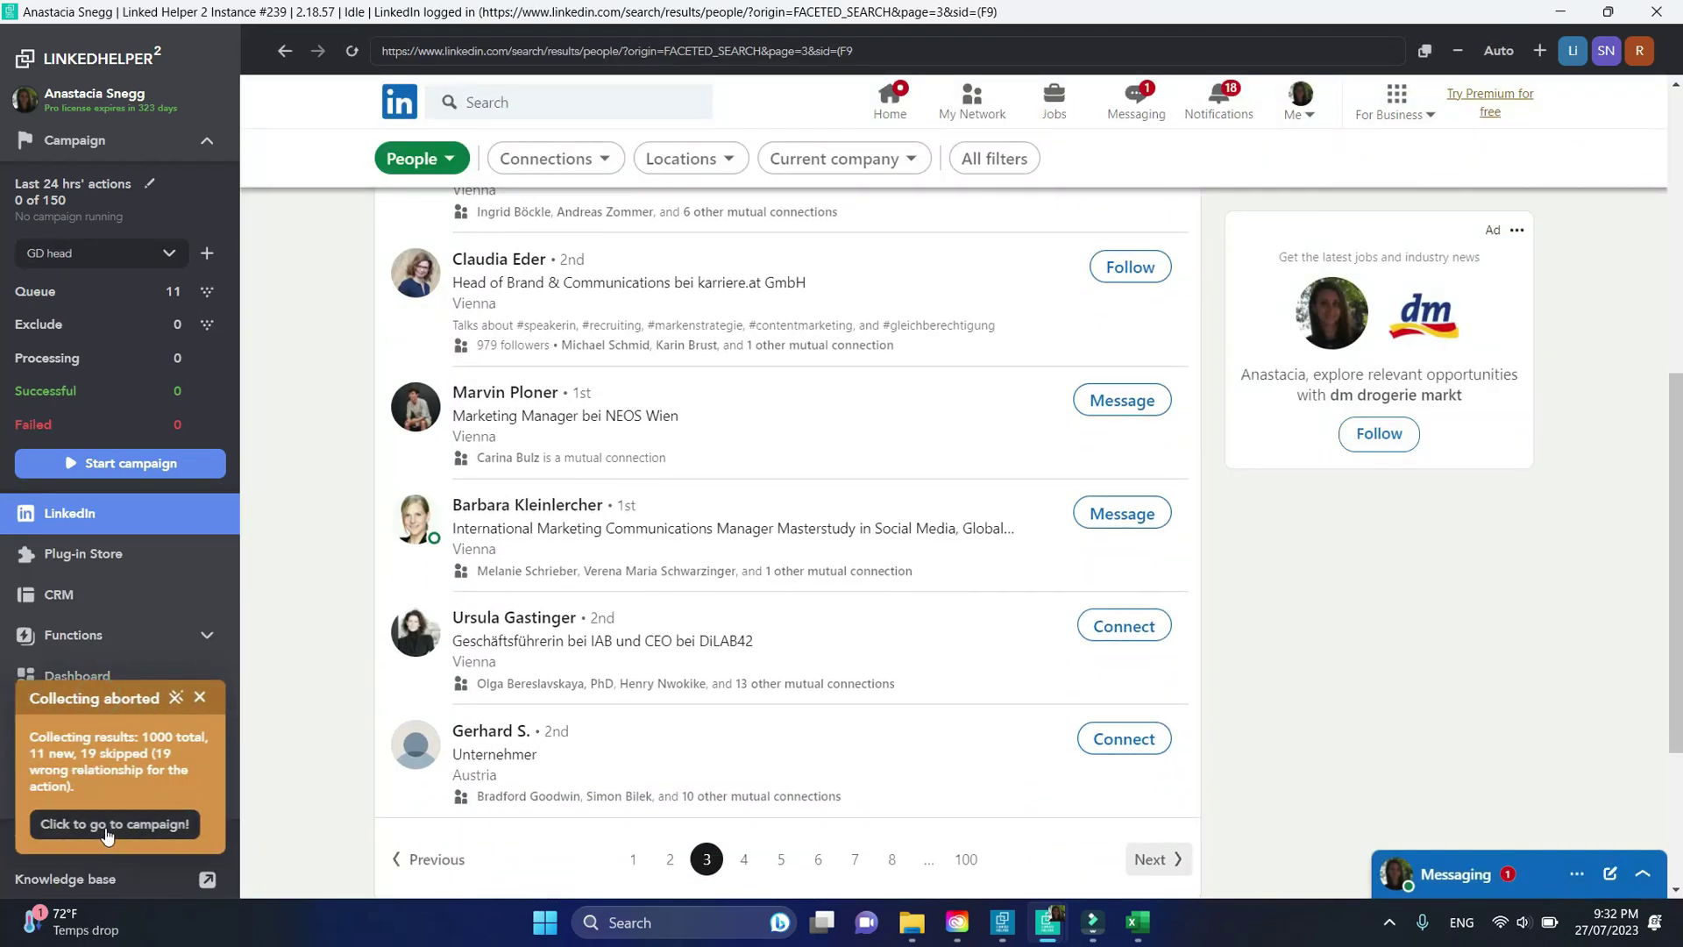
pyautogui.click(109, 825)
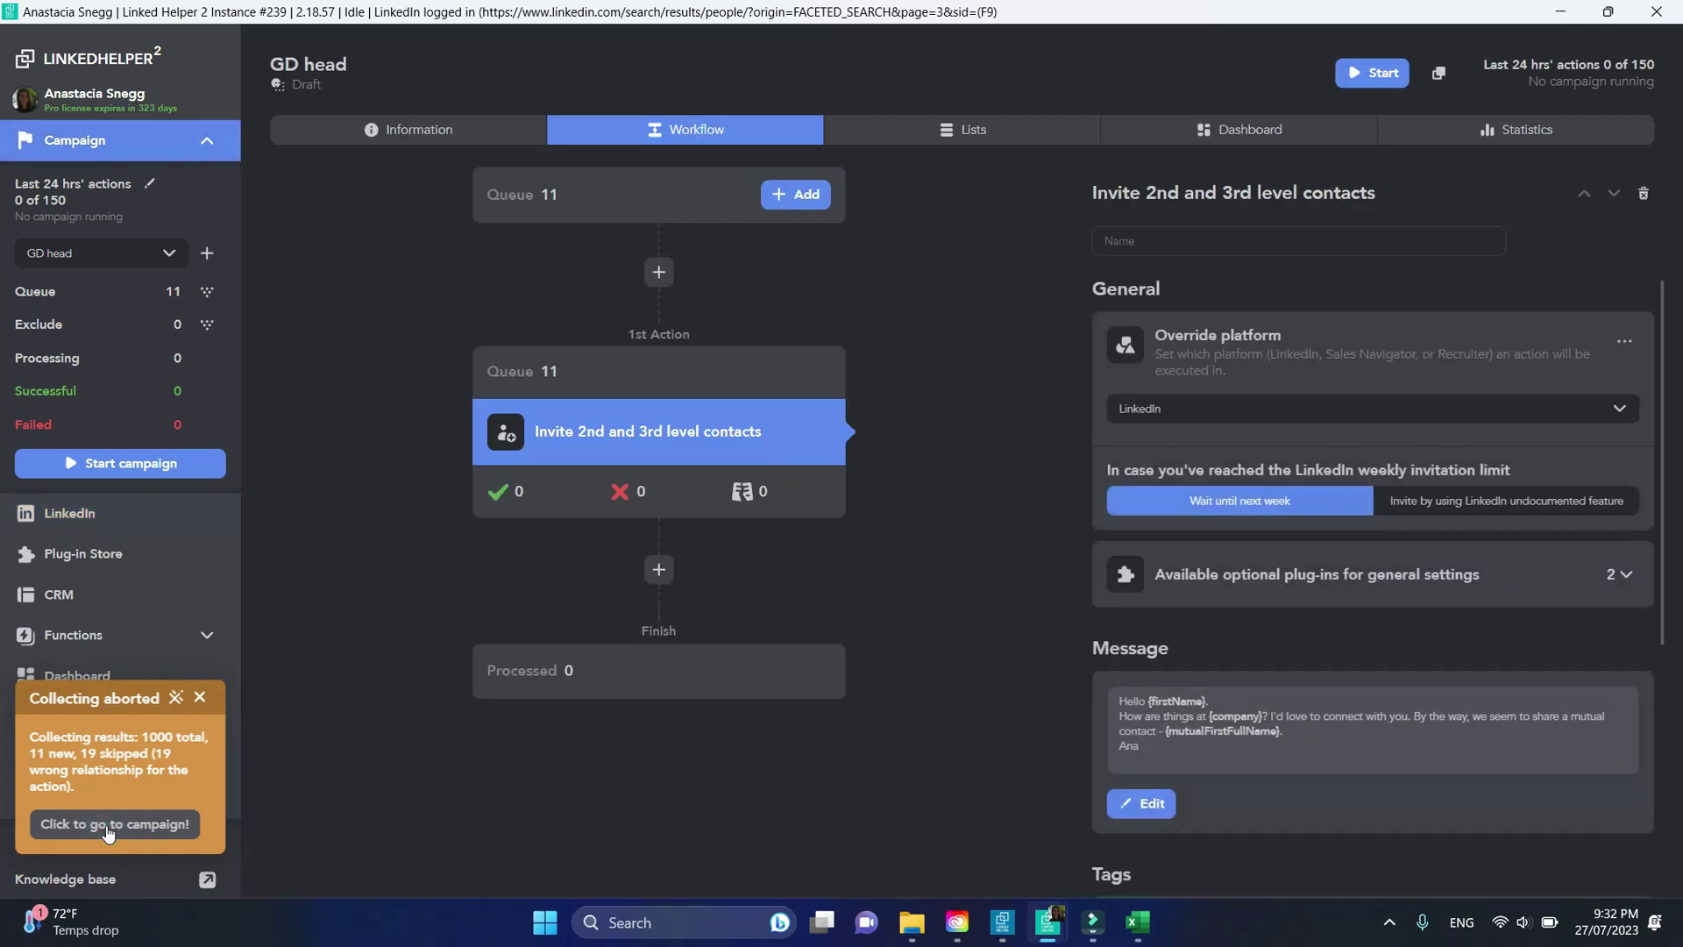
# Step: Preview the generated invite for the first three of the 11 queued profiles
pyautogui.click(517, 374)
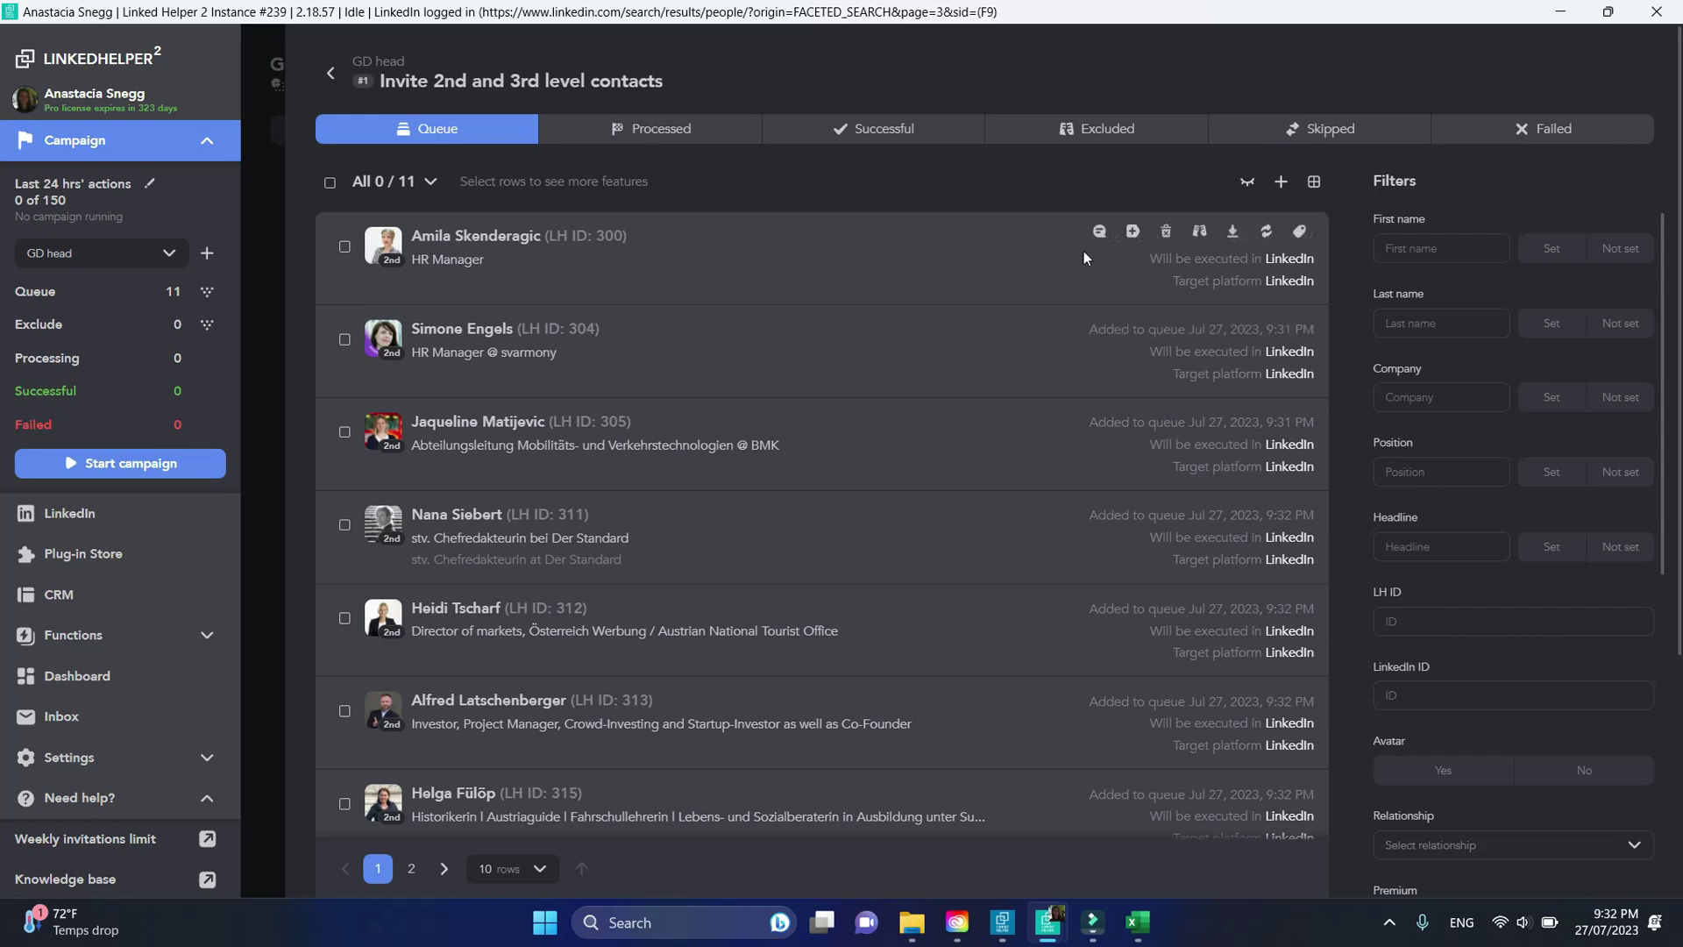
pyautogui.click(1101, 232)
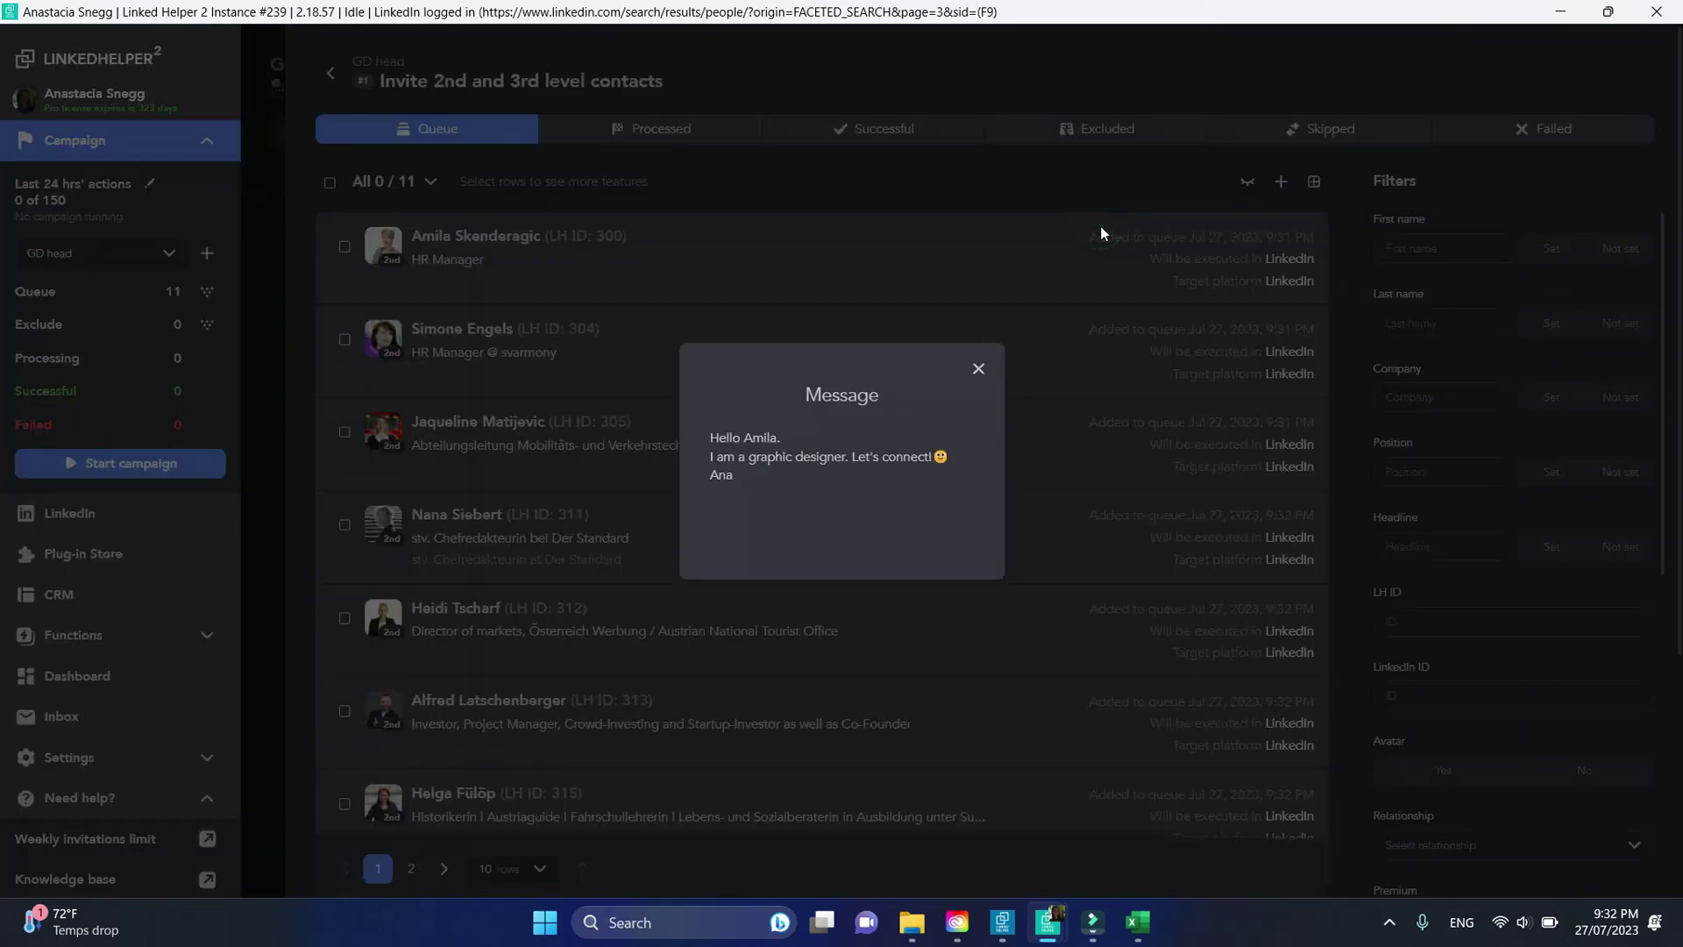
pyautogui.click(979, 368)
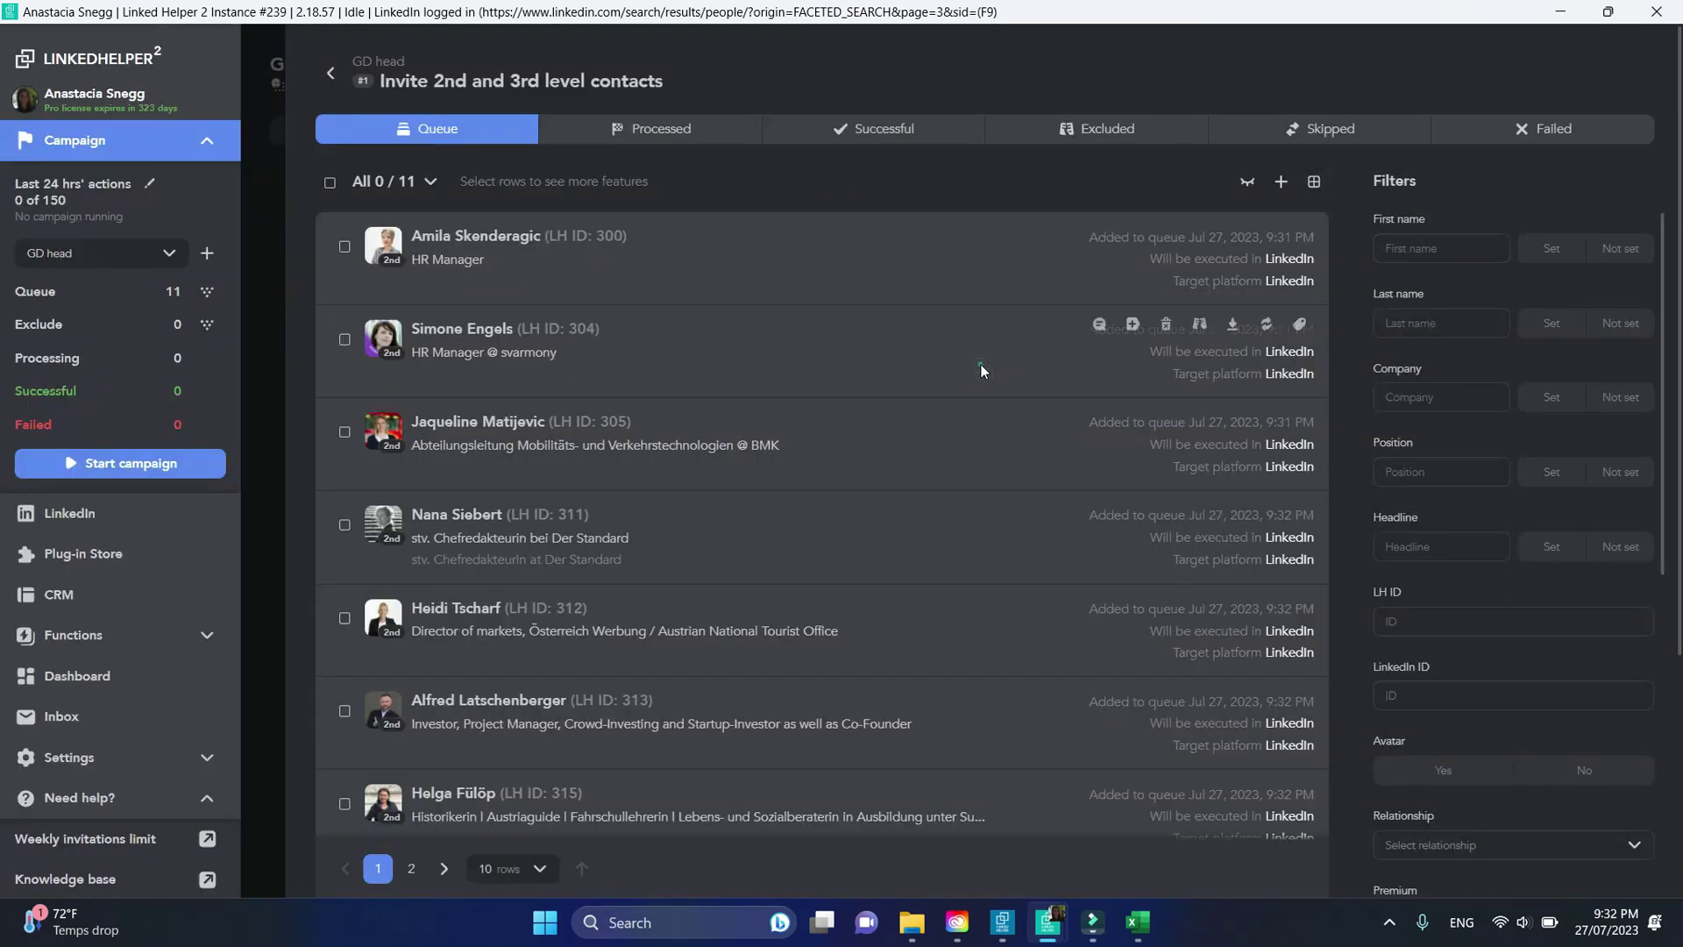
pyautogui.click(1100, 323)
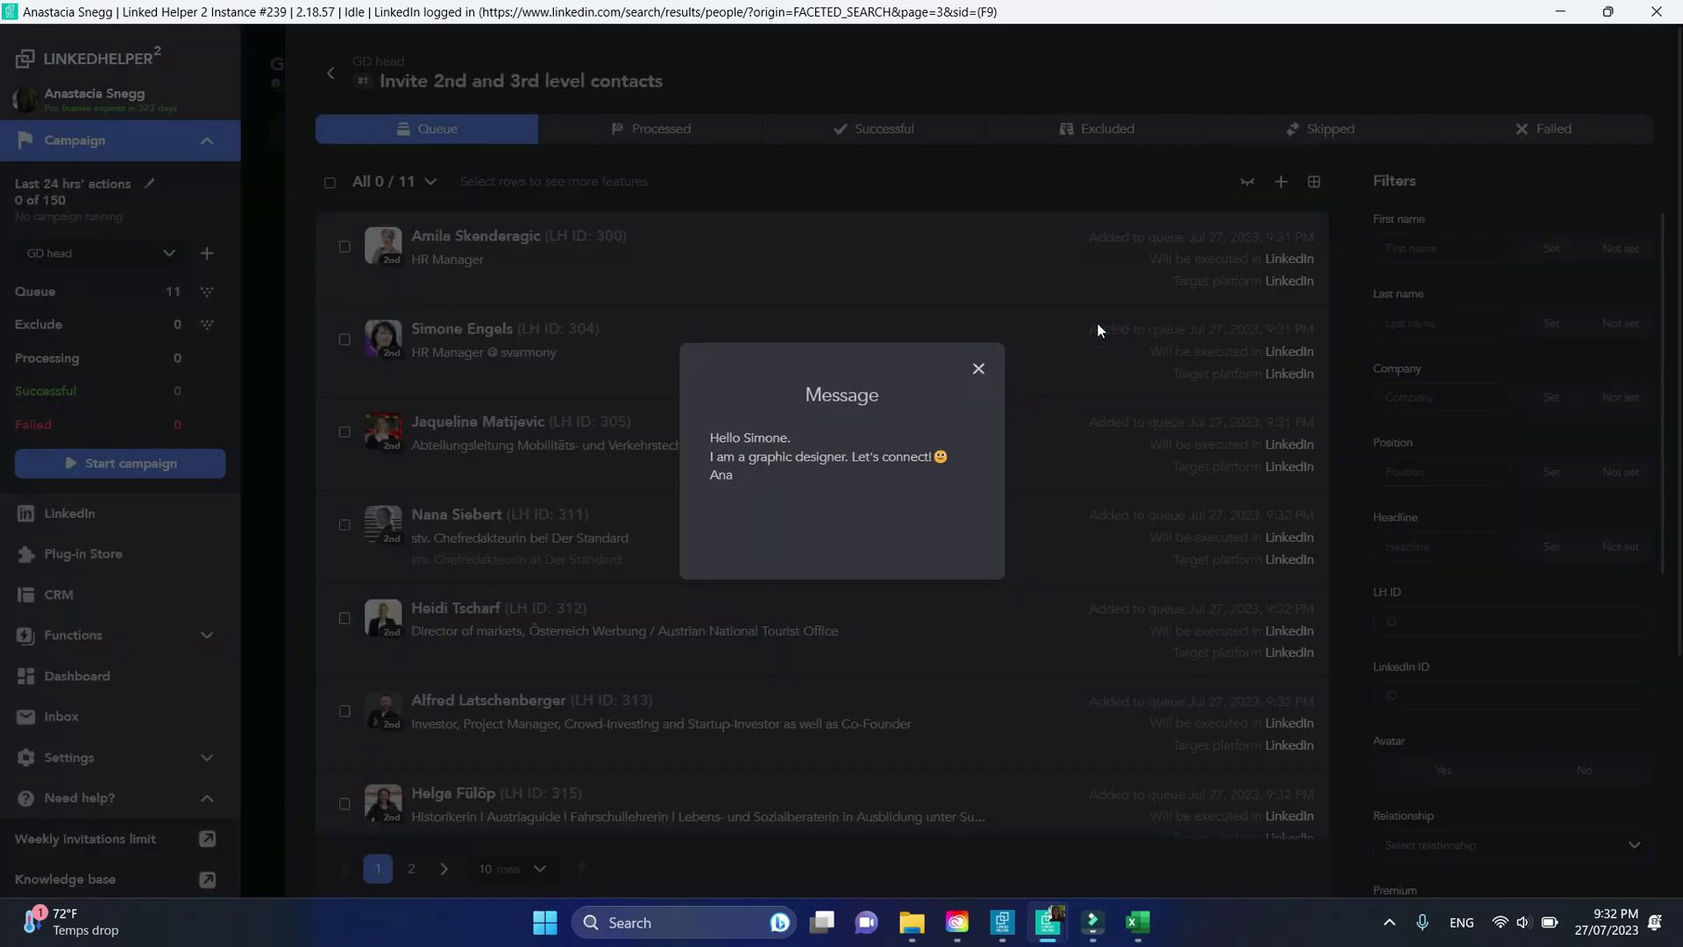
pyautogui.click(979, 369)
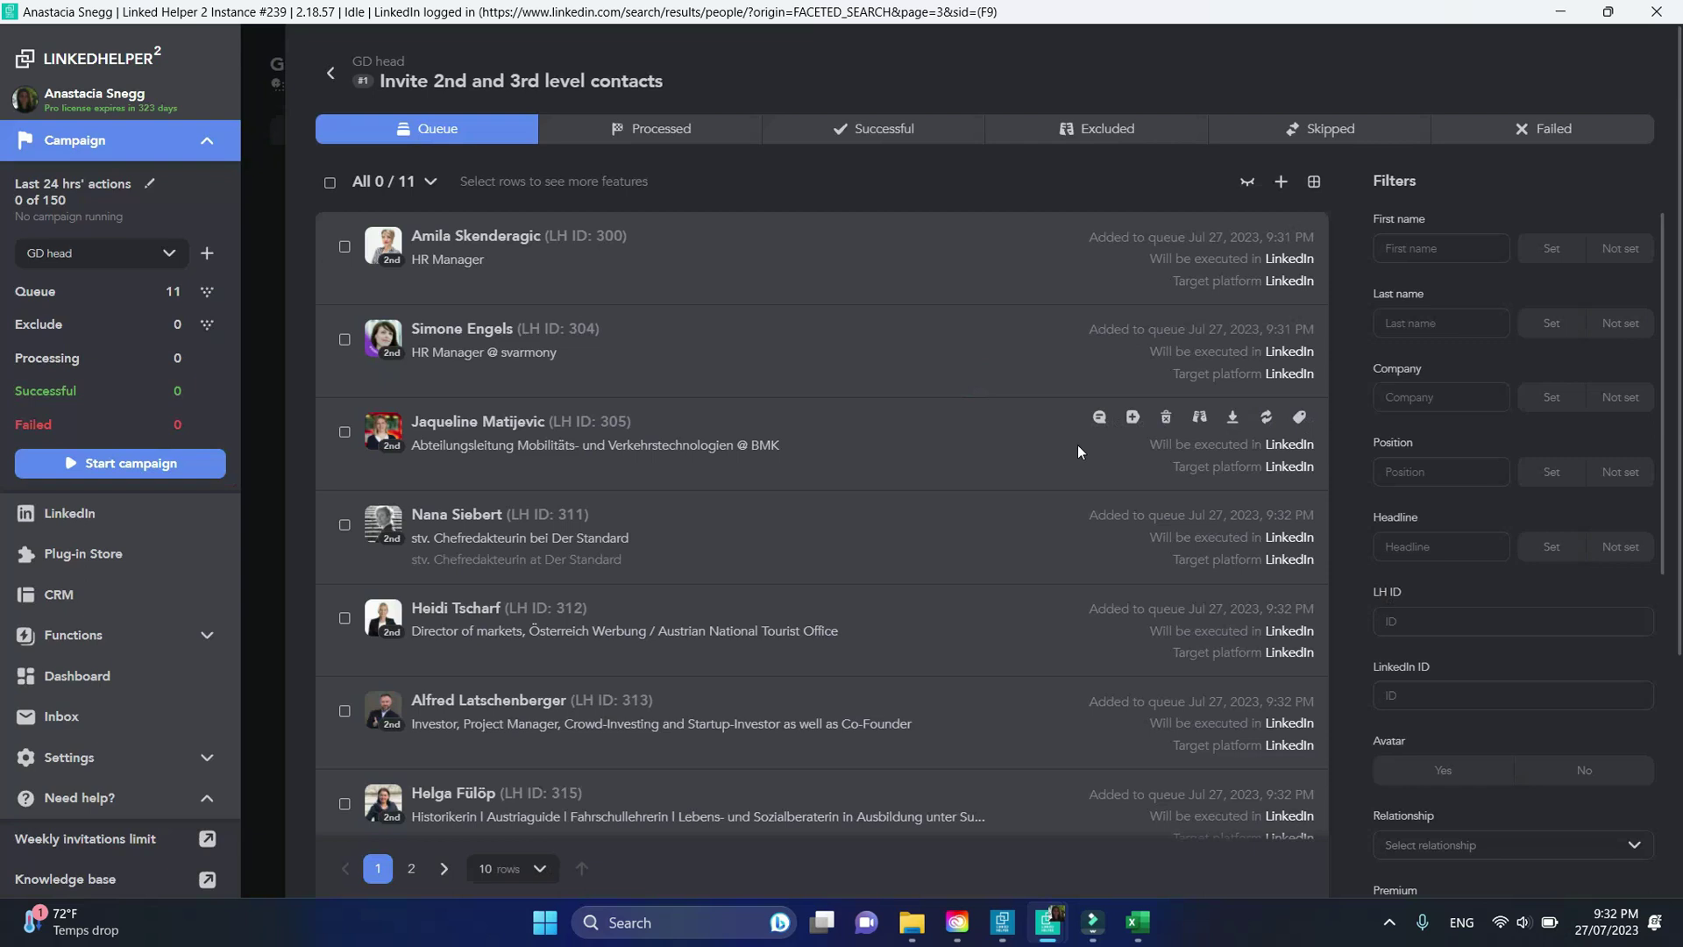
pyautogui.click(1100, 419)
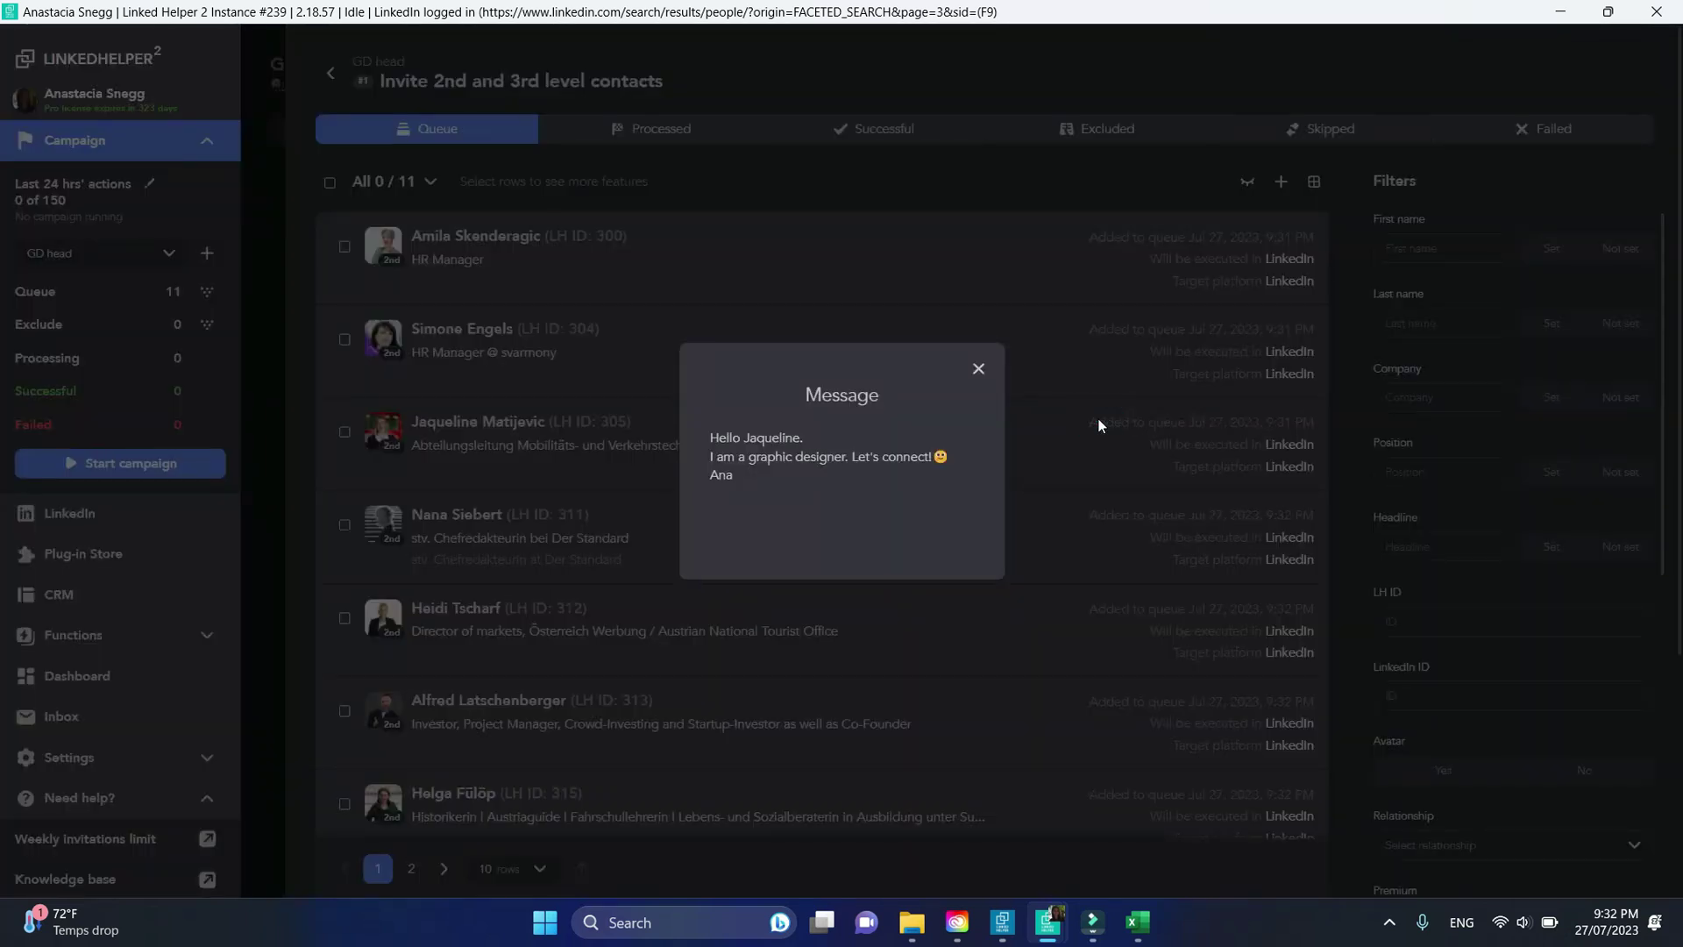
pyautogui.click(980, 375)
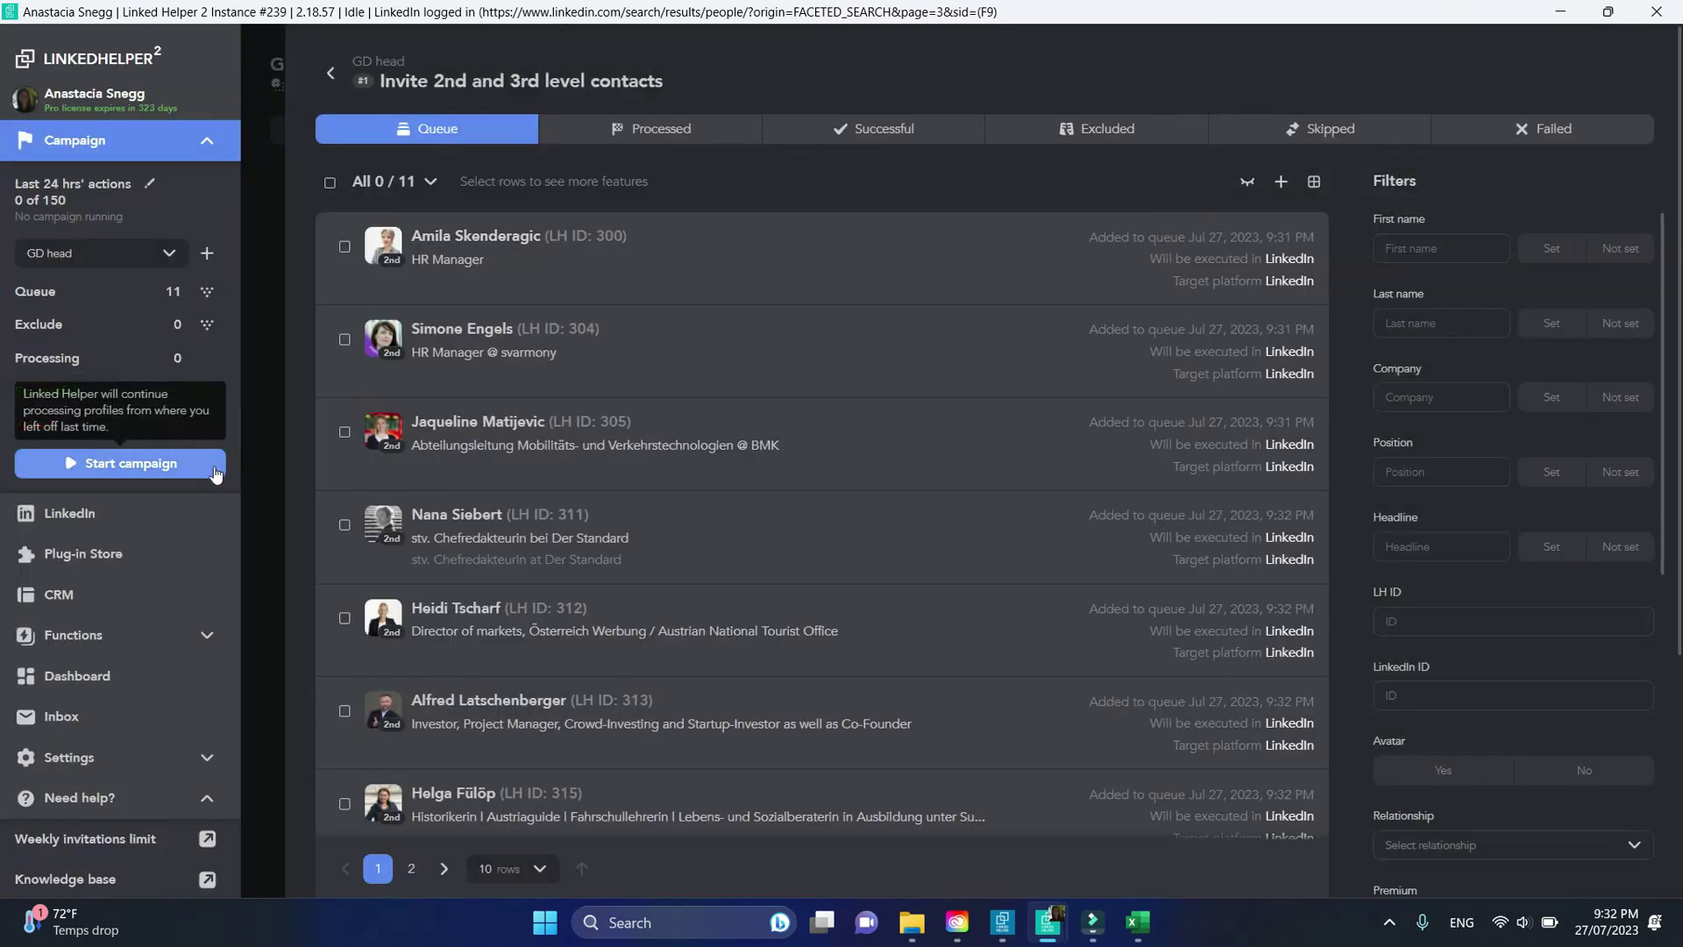
# Step: Run the campaign and stop it once Adinda's Cropster invite is drafted
pyautogui.click(131, 464)
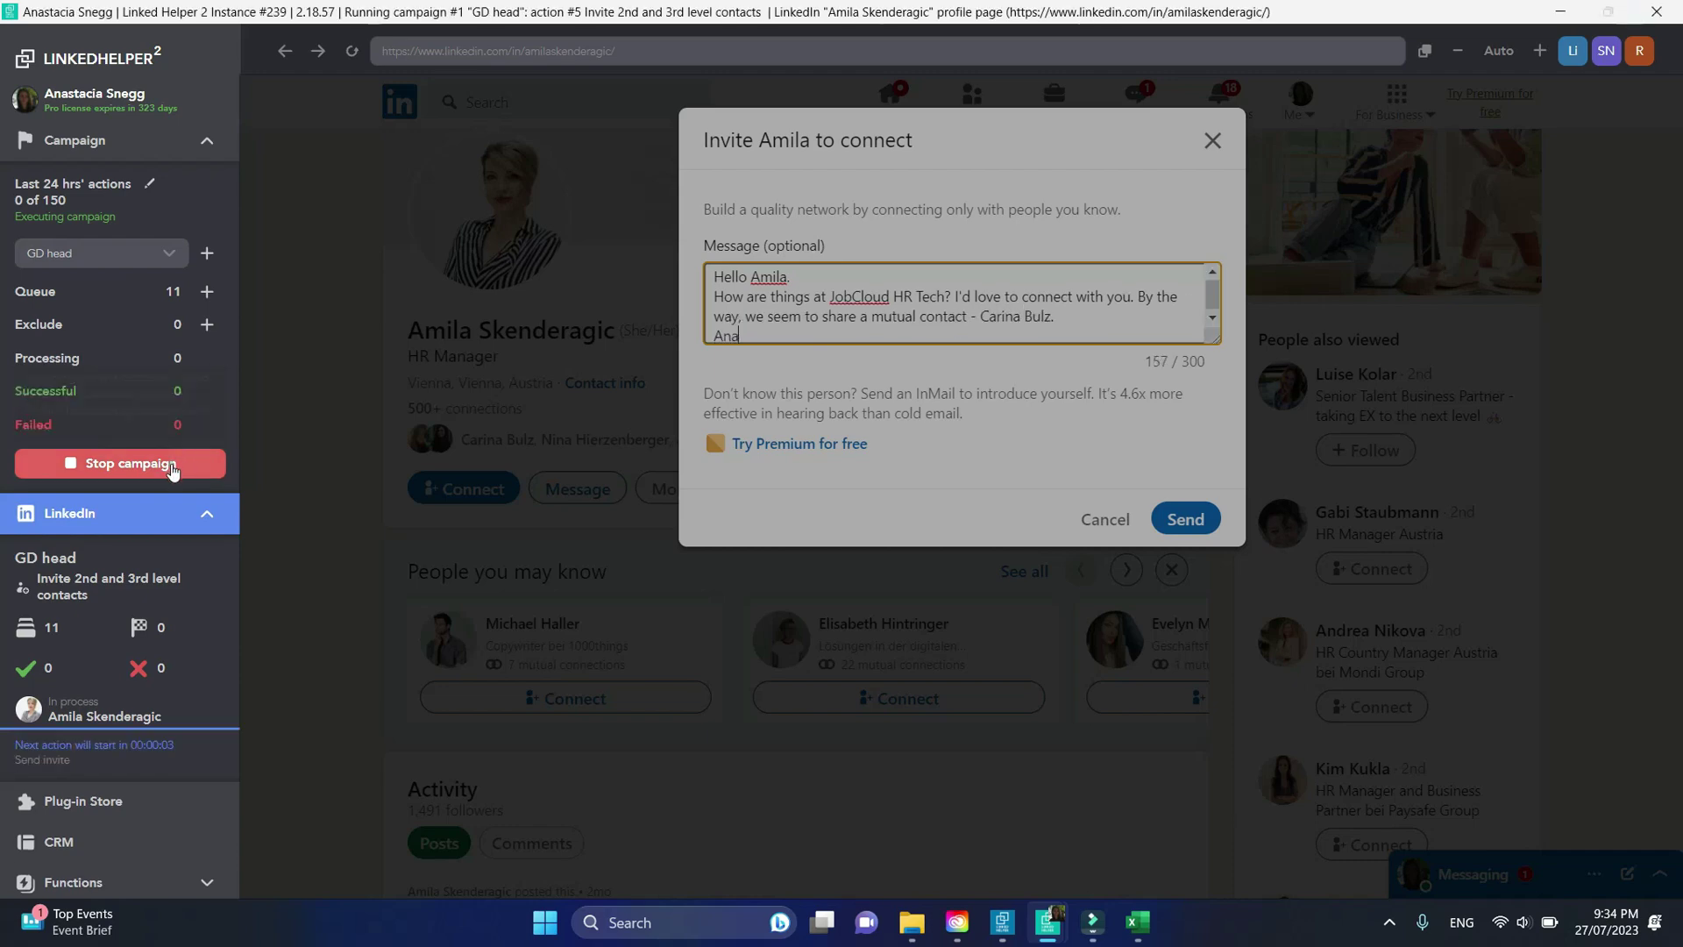
pyautogui.click(172, 470)
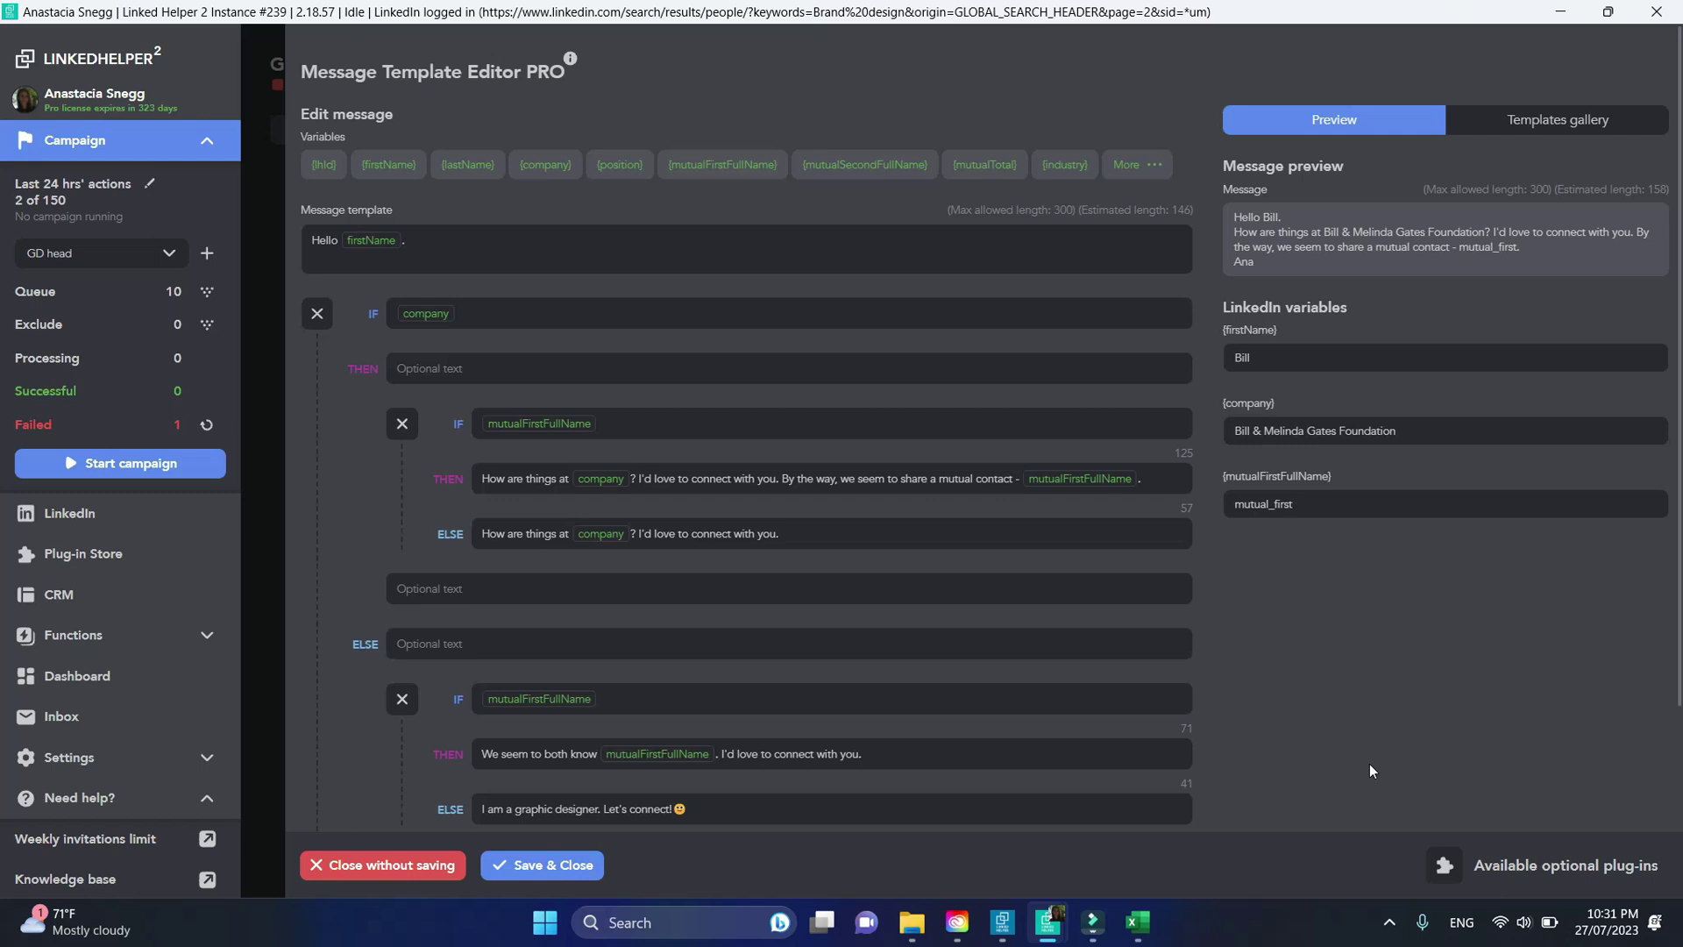
# Step: From the Templates gallery, begin saving the template as 'mutual + company conditional'
pyautogui.click(1588, 119)
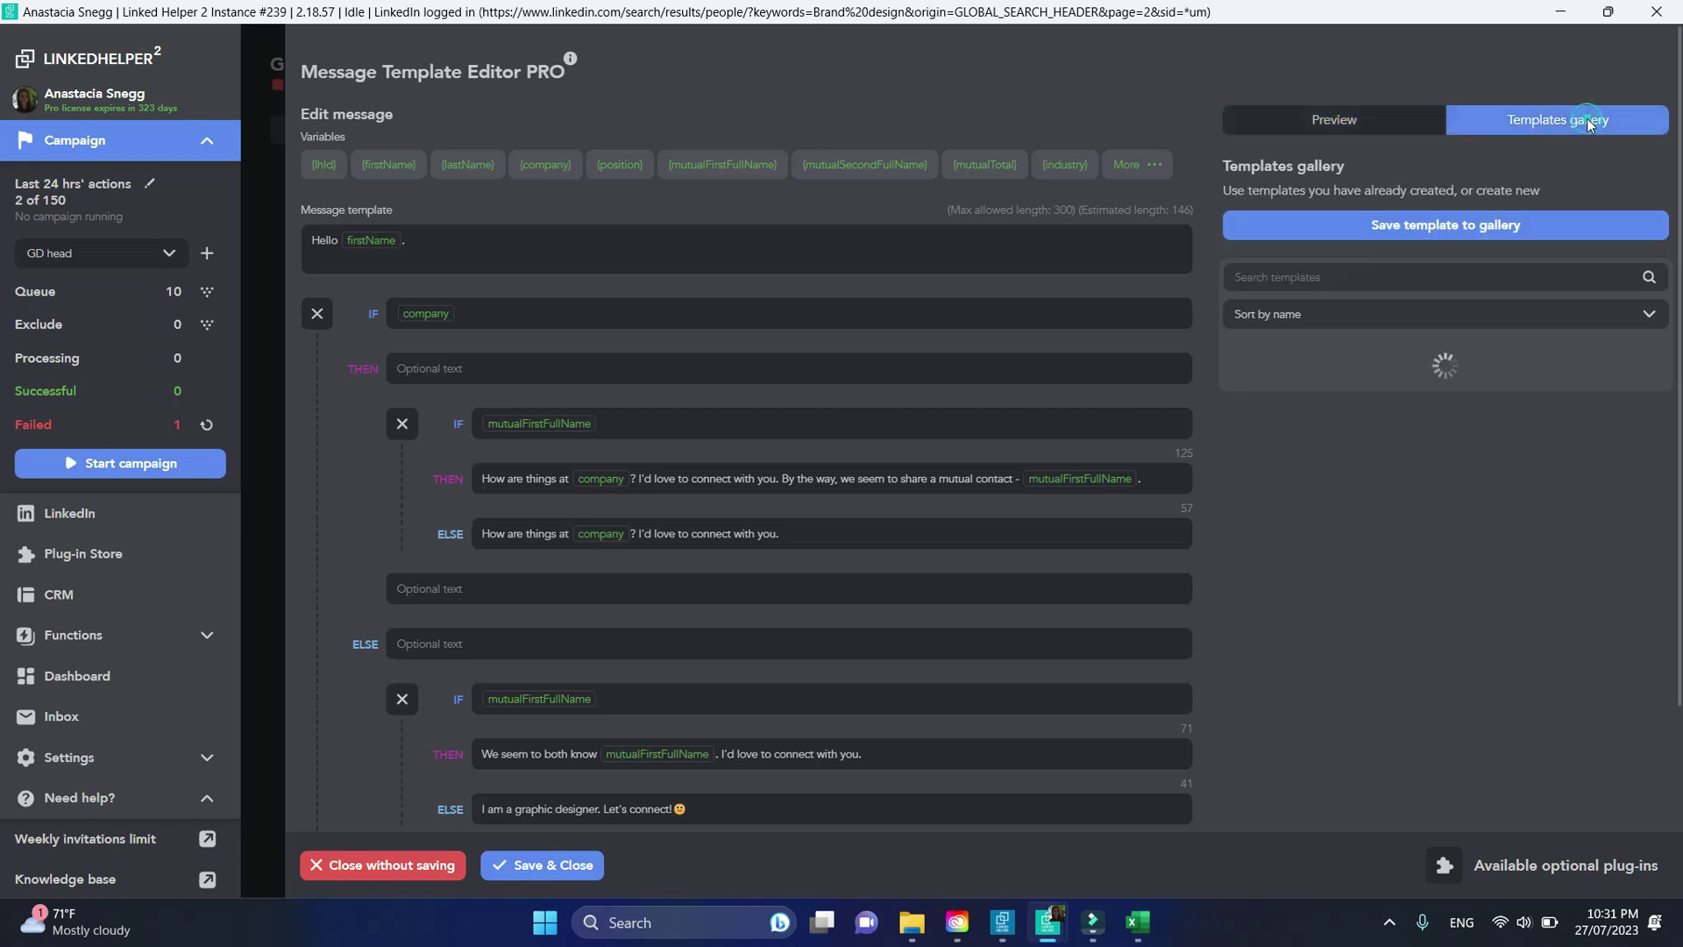
pyautogui.click(1542, 227)
pyautogui.write('mutual')
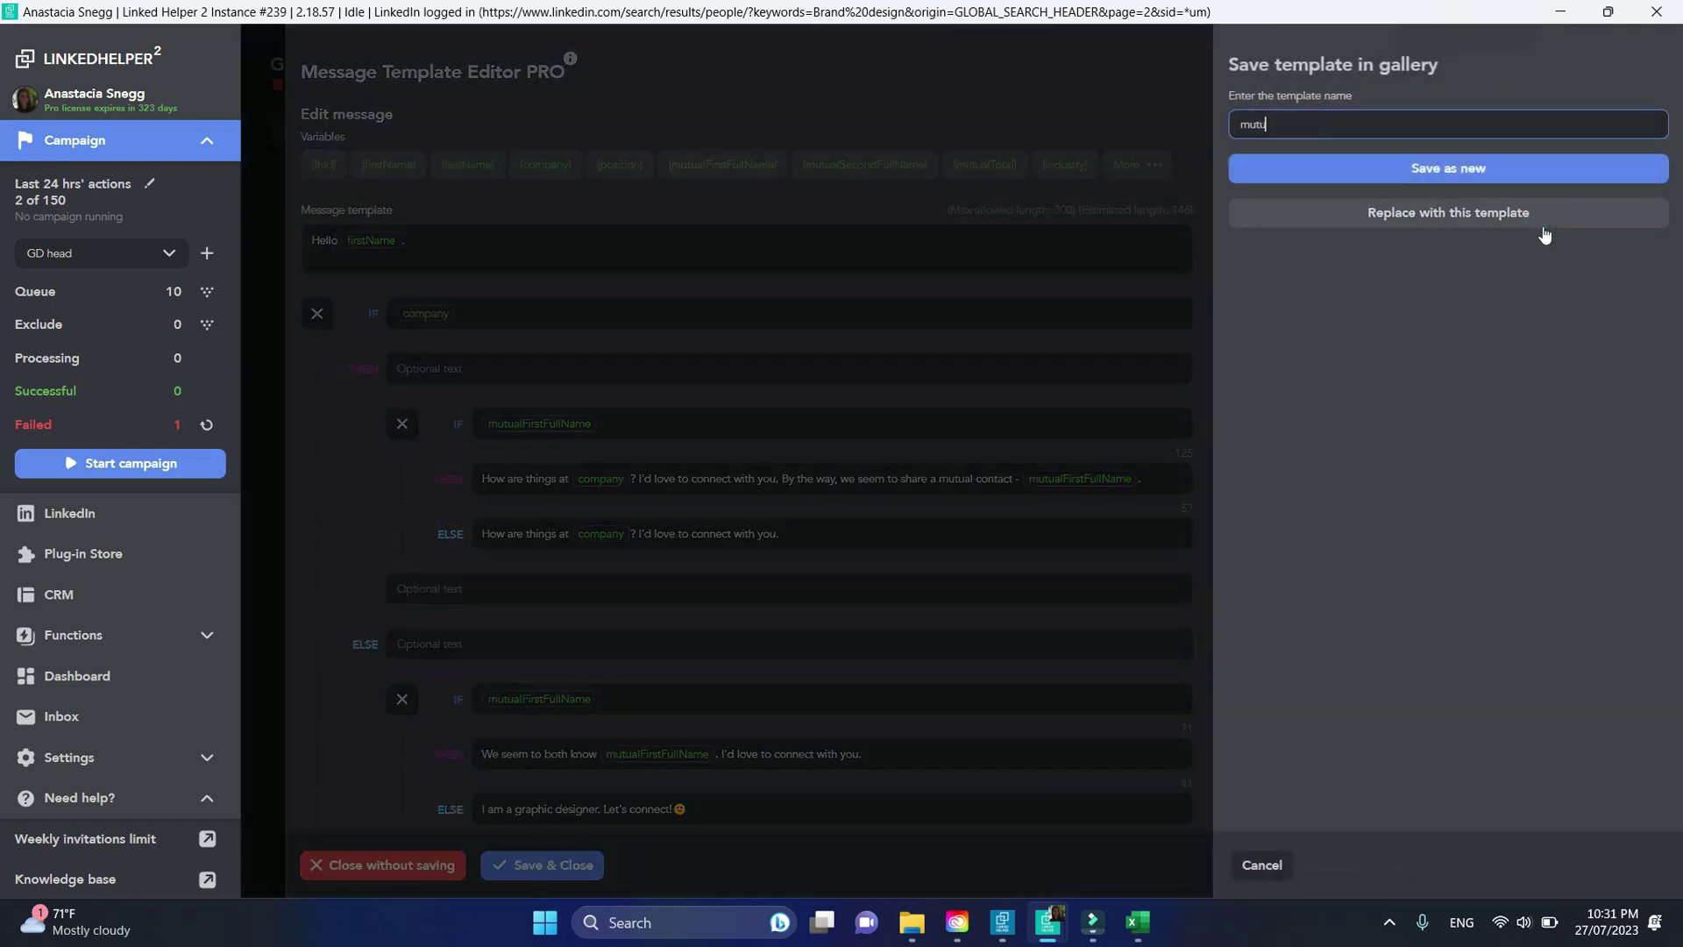
pyautogui.write(' + company condition')
pyautogui.write('al')
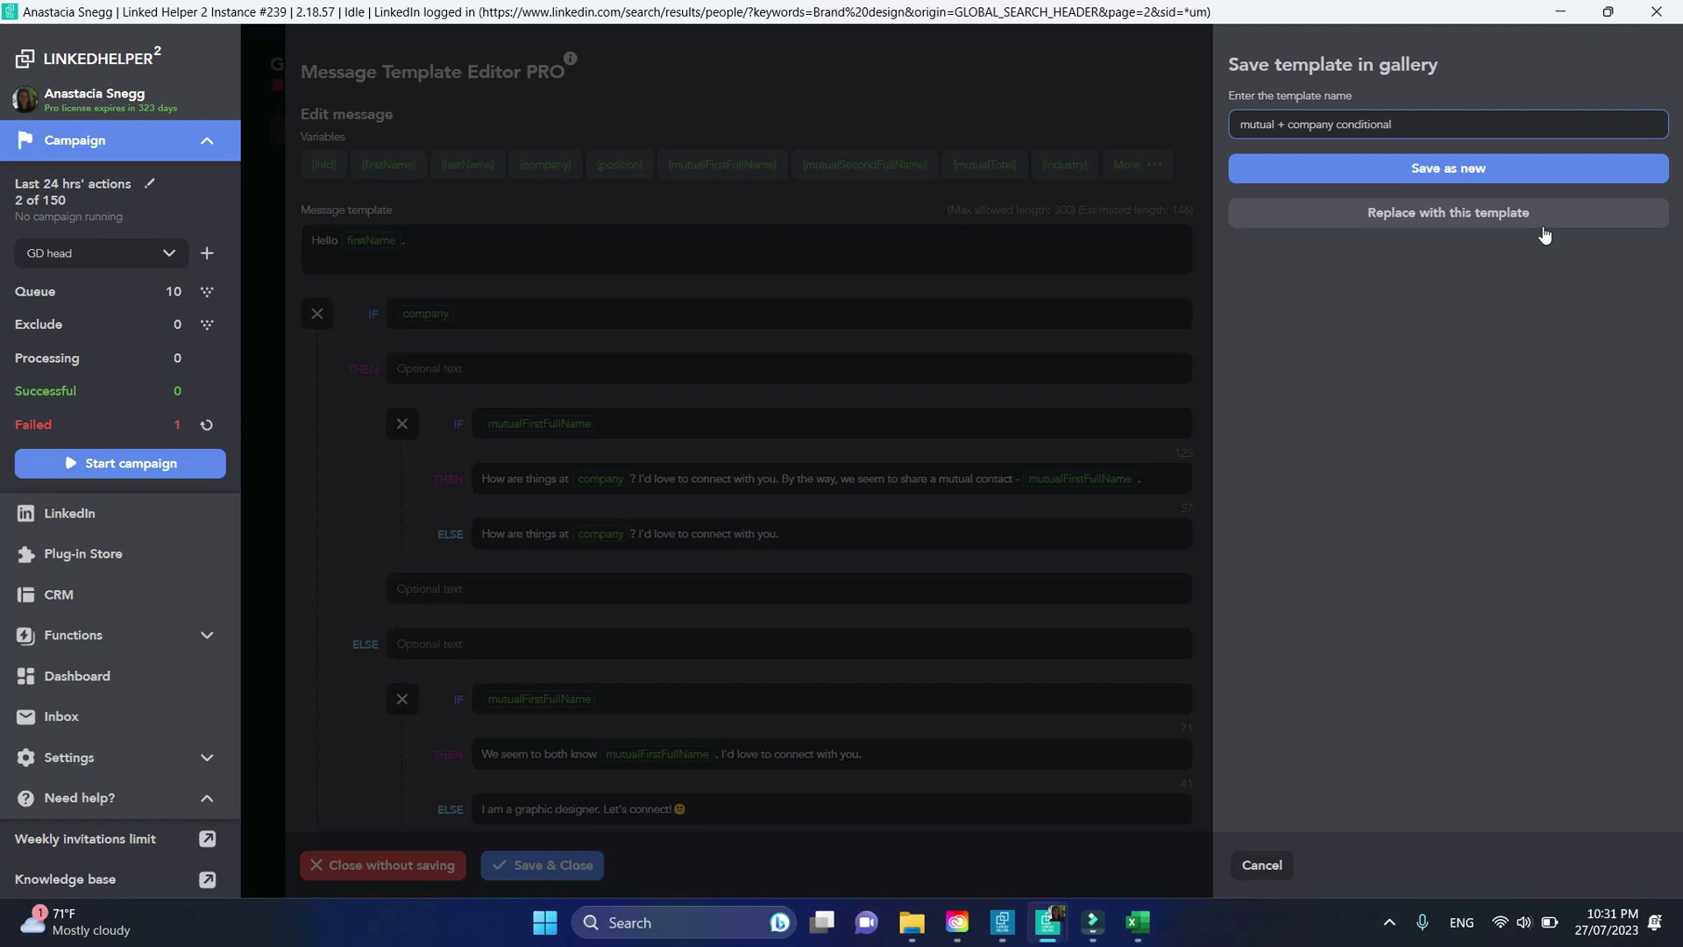